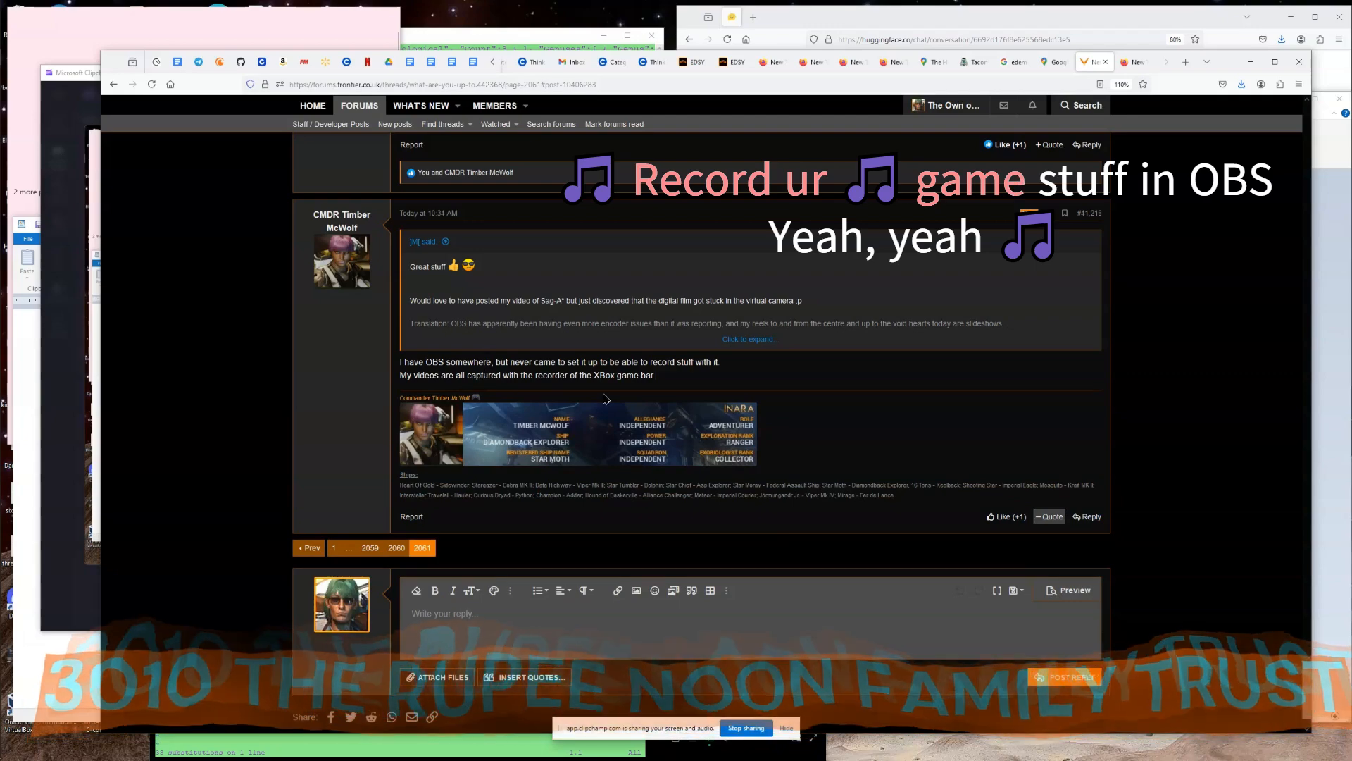
Switch to the next virtual desktop and bring up OBS Studio, searching the Start menu for OBS.
key("ctrl+super+Right")
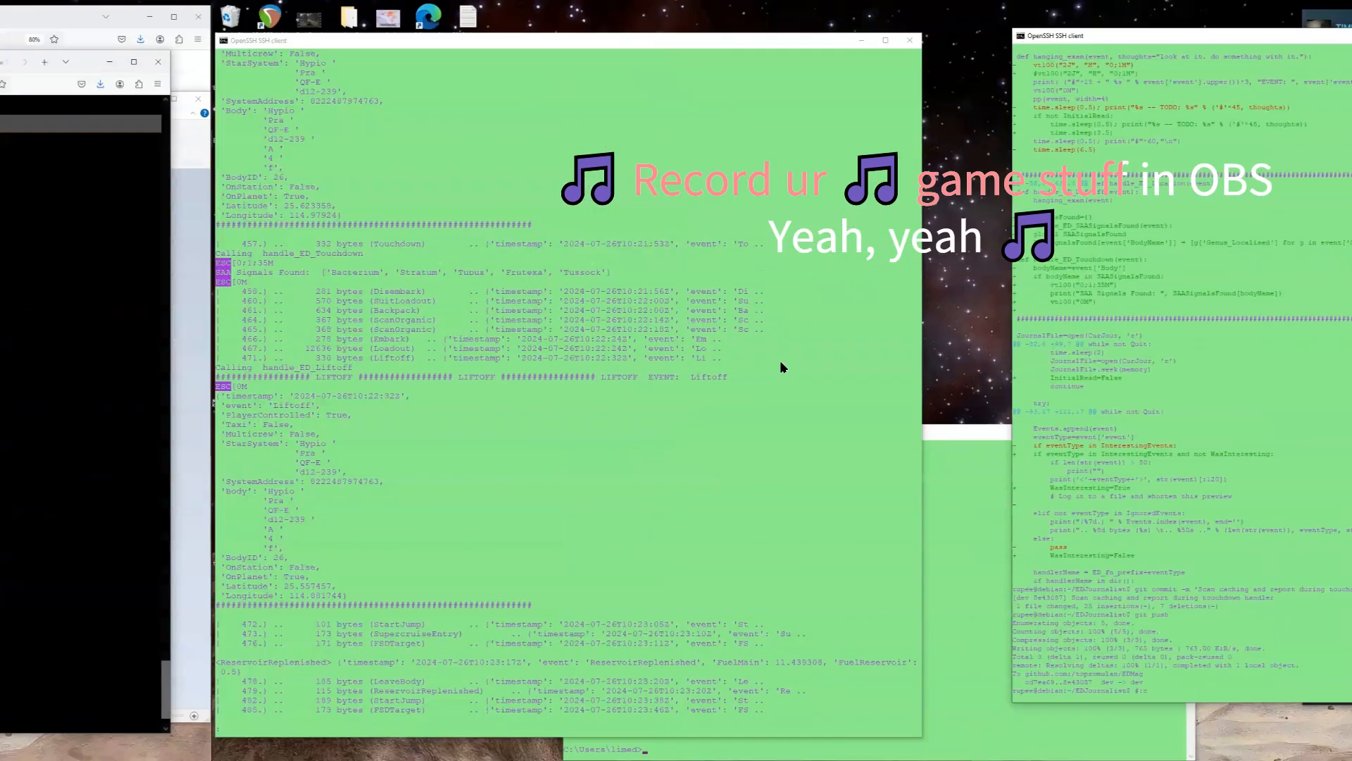
key("super")
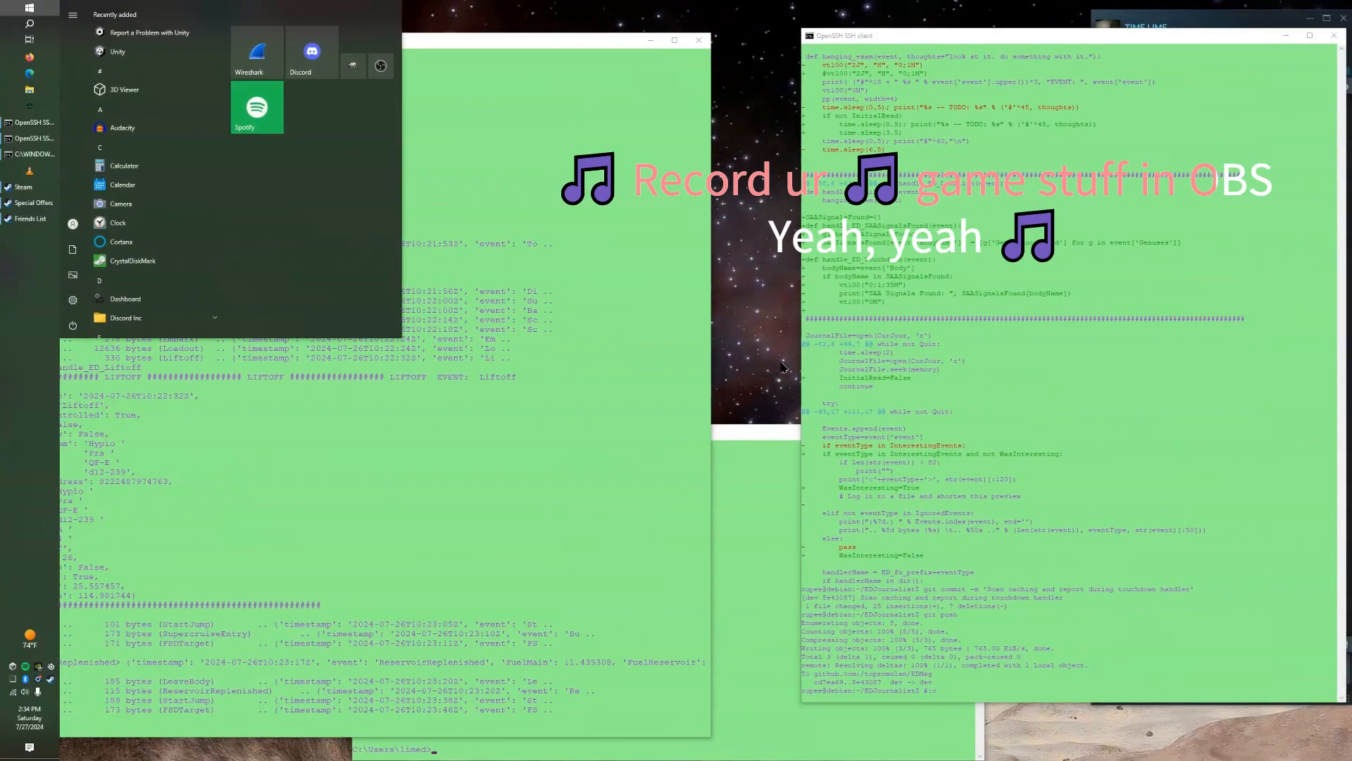
type("obs")
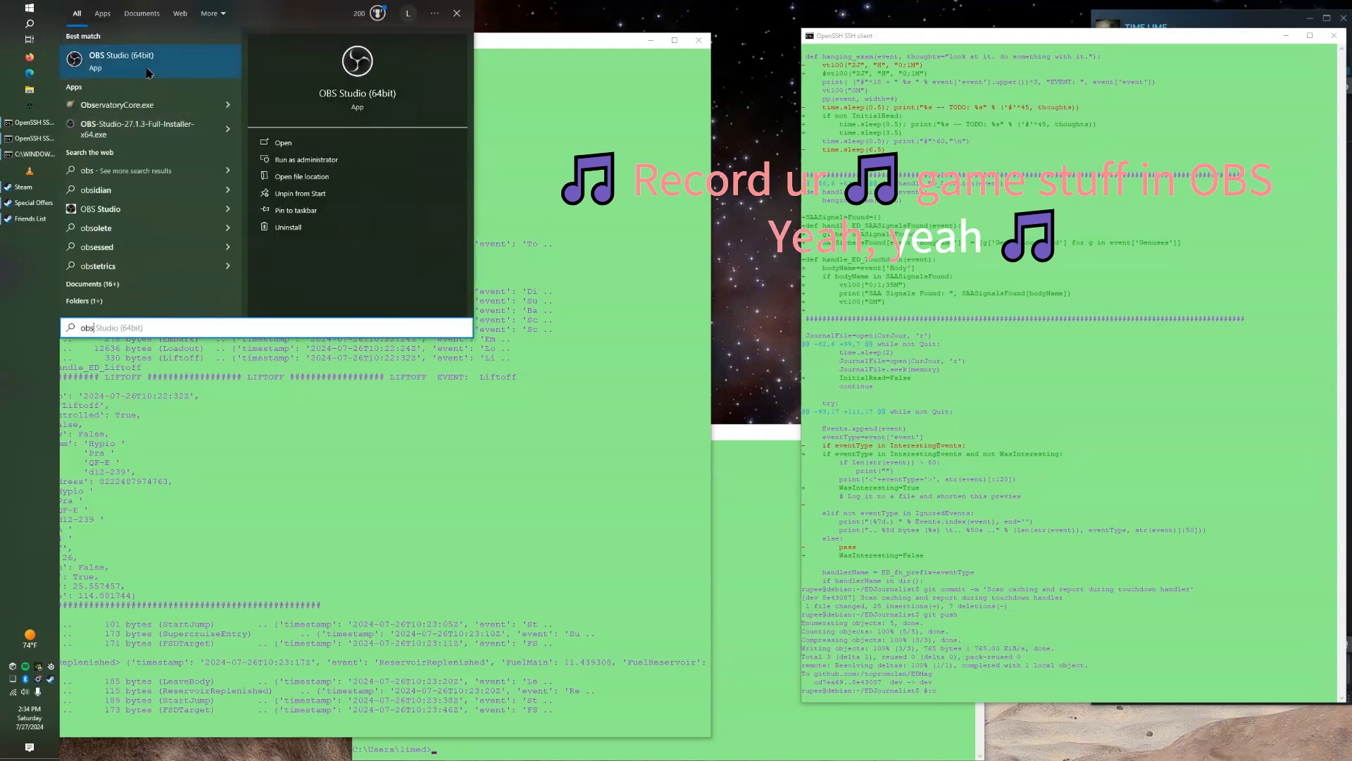
key("Escape")
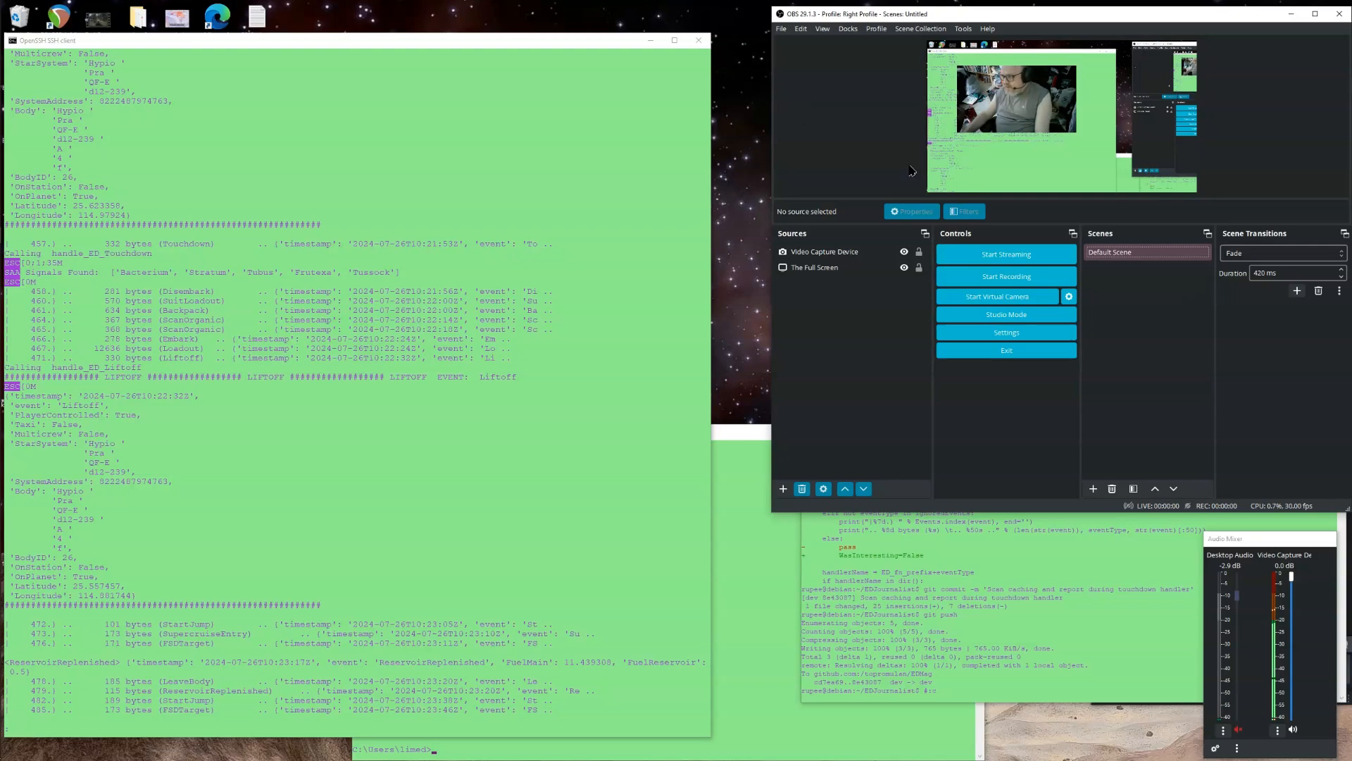
Review the sources in the current scene.
left_click(829, 266)
left_click(822, 253)
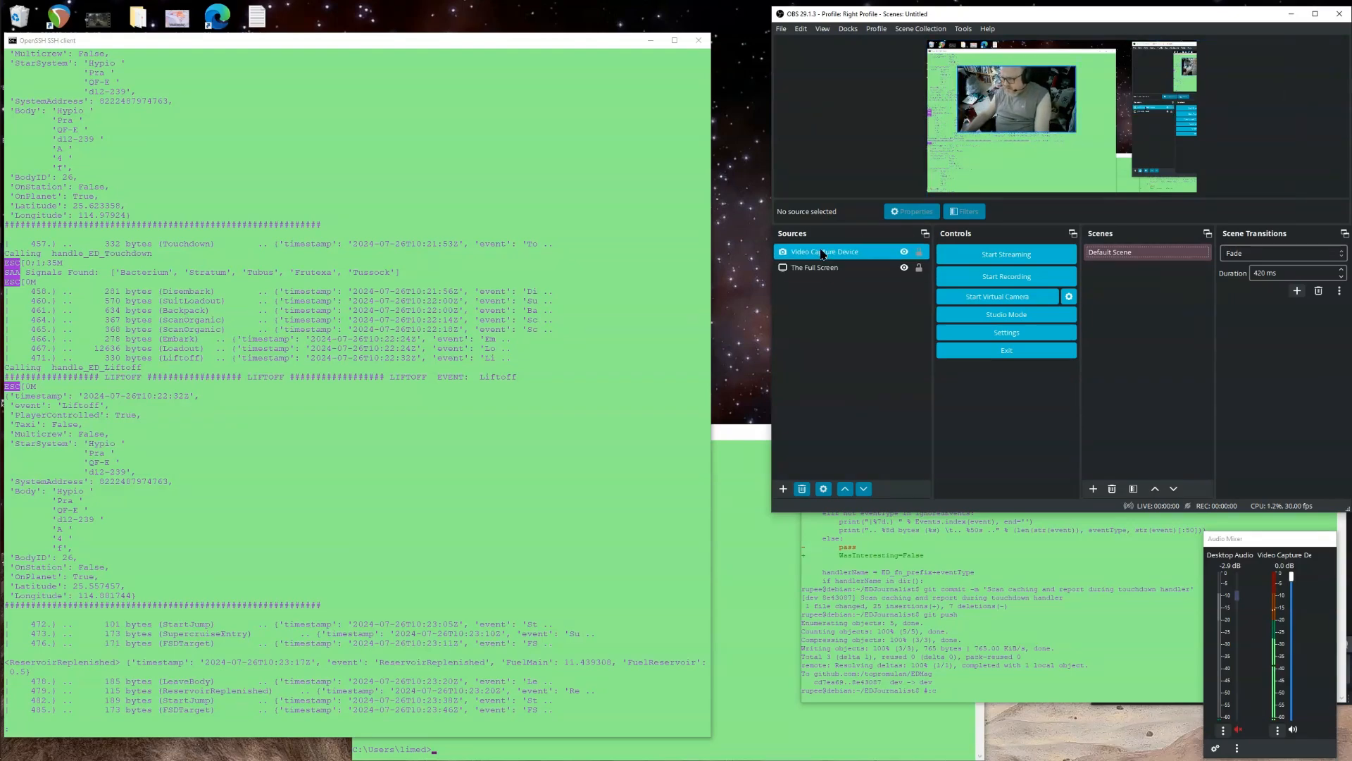
left_click(821, 291)
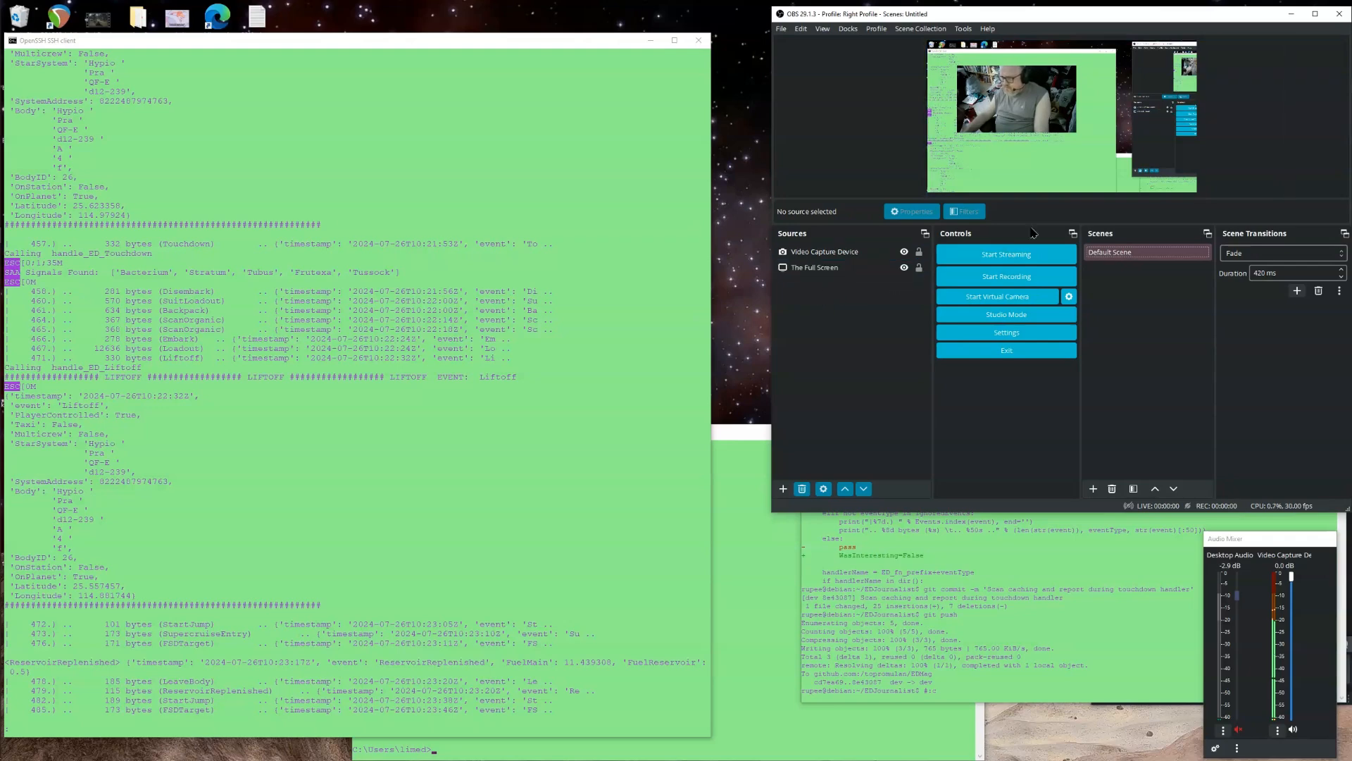
Try to remove the Default Scene, the only scene in the list.
left_click(1100, 251)
right_click(1111, 252)
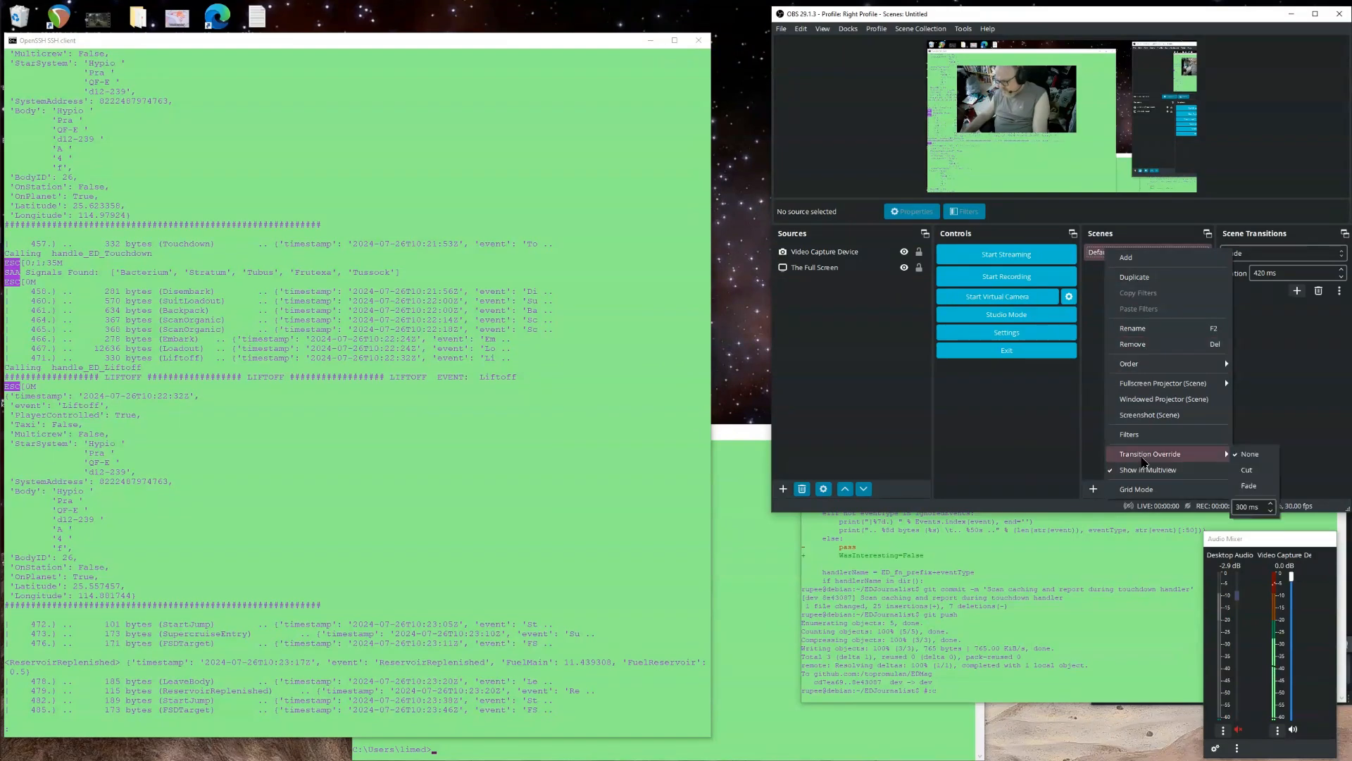
left_click(1099, 381)
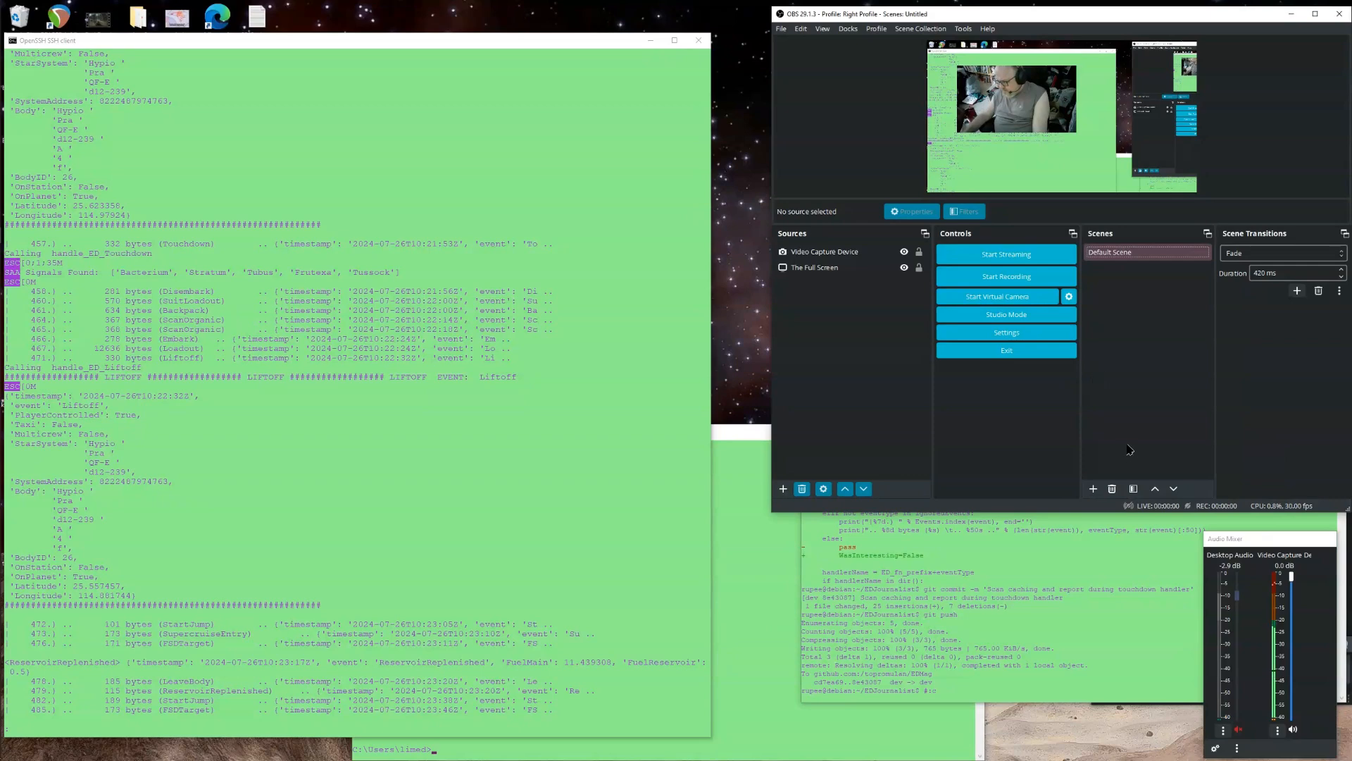
left_click(1112, 488)
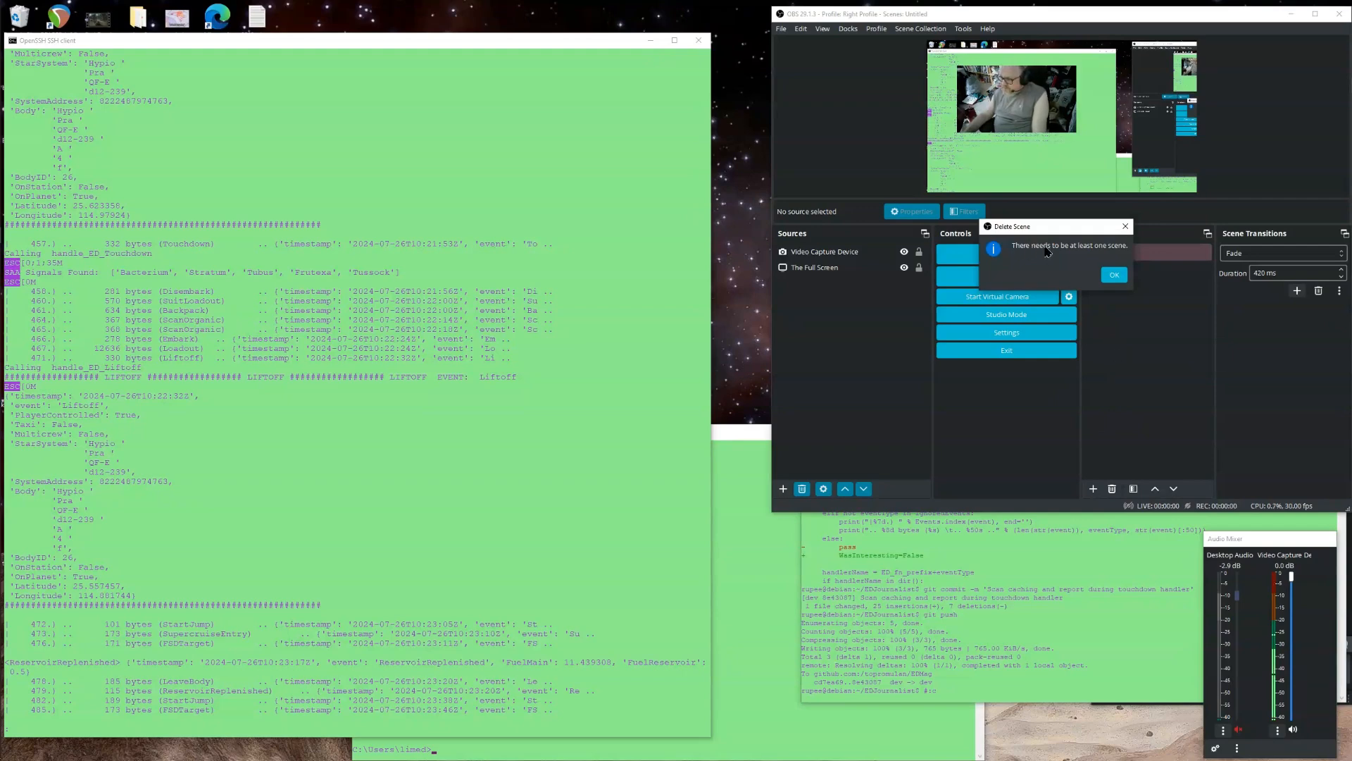
left_click(1107, 274)
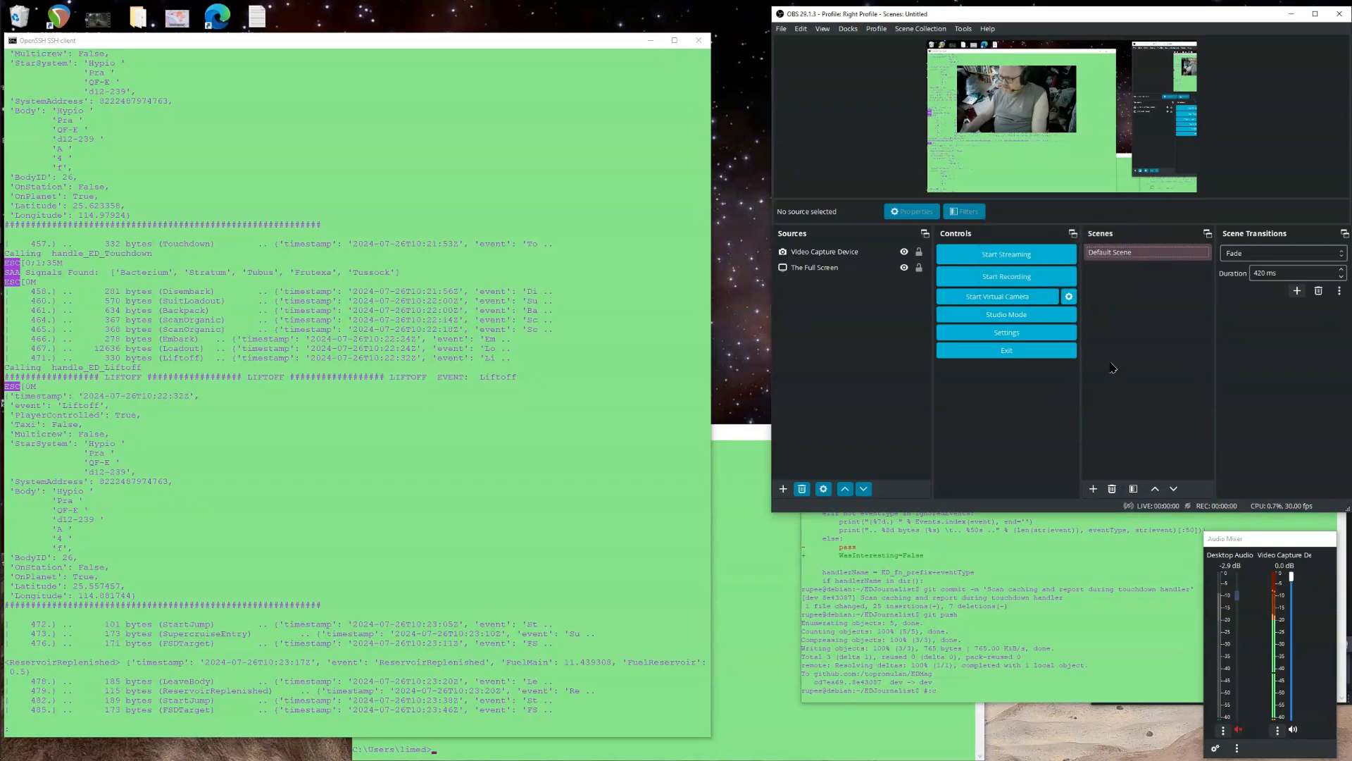
Add a new scene named New Default Scene.
left_click(1088, 255)
left_click(1093, 489)
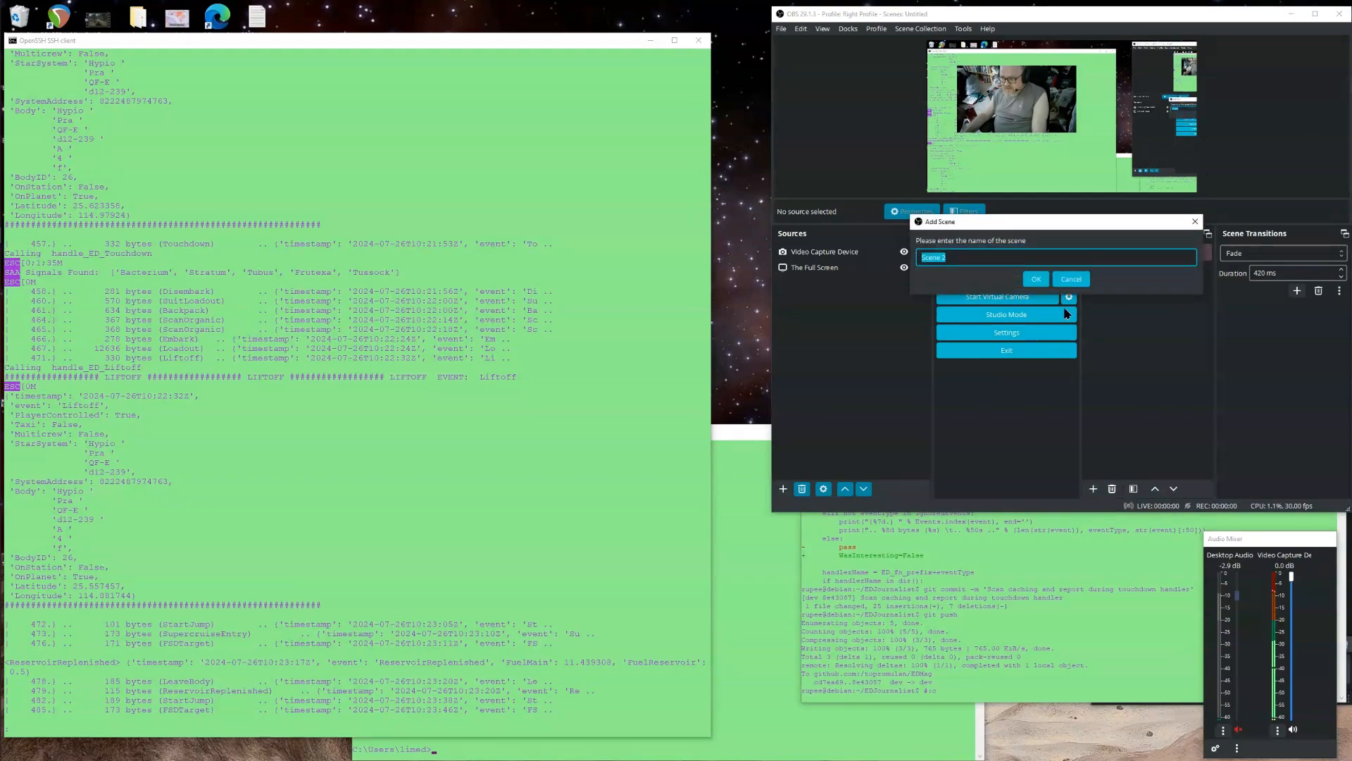
type("N")
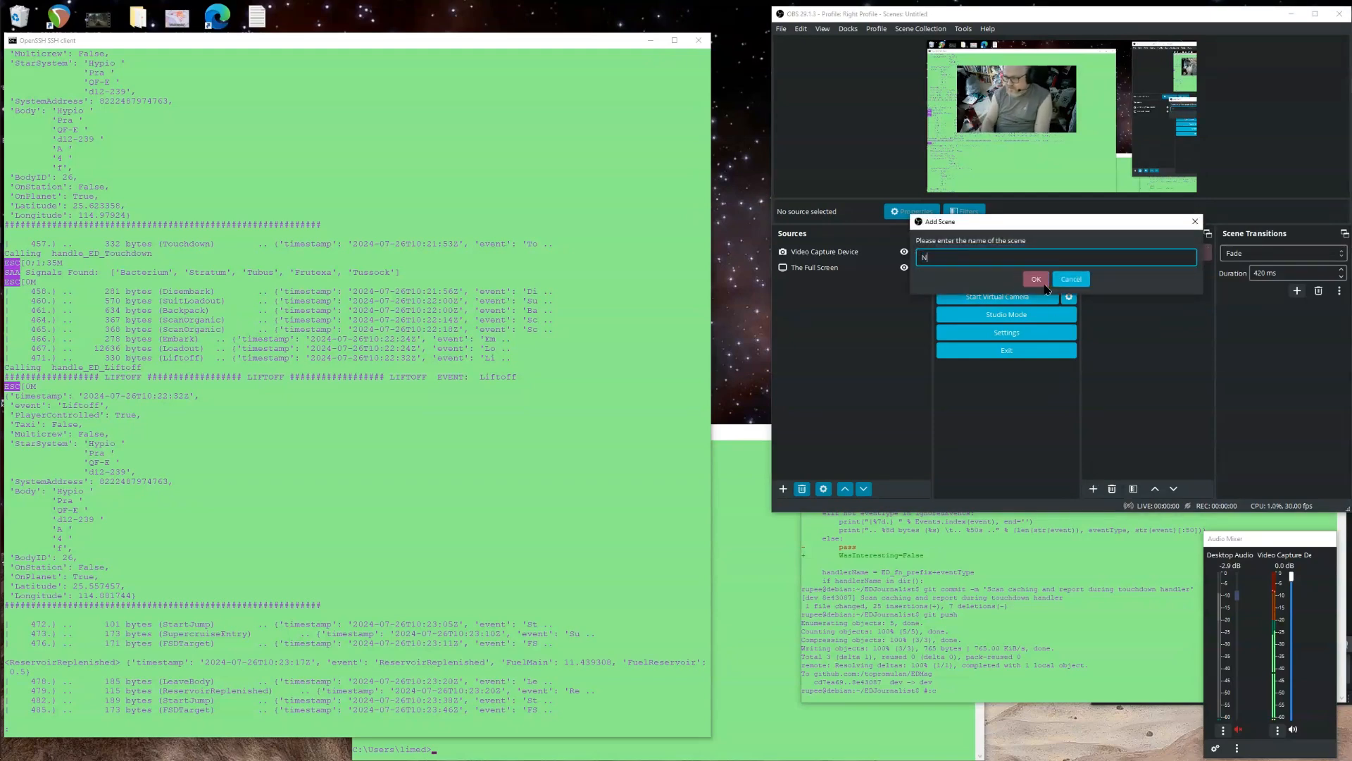
type("ew Default Scene")
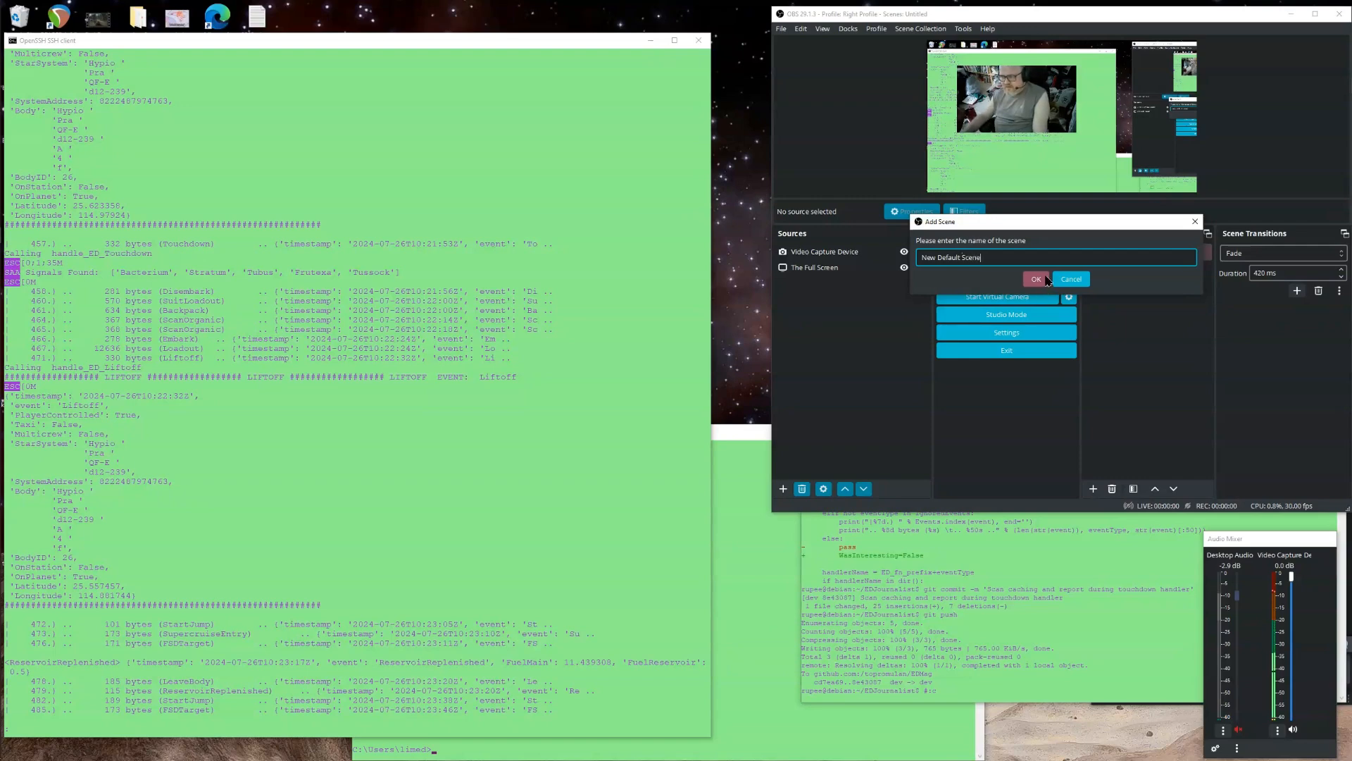
left_click(1039, 281)
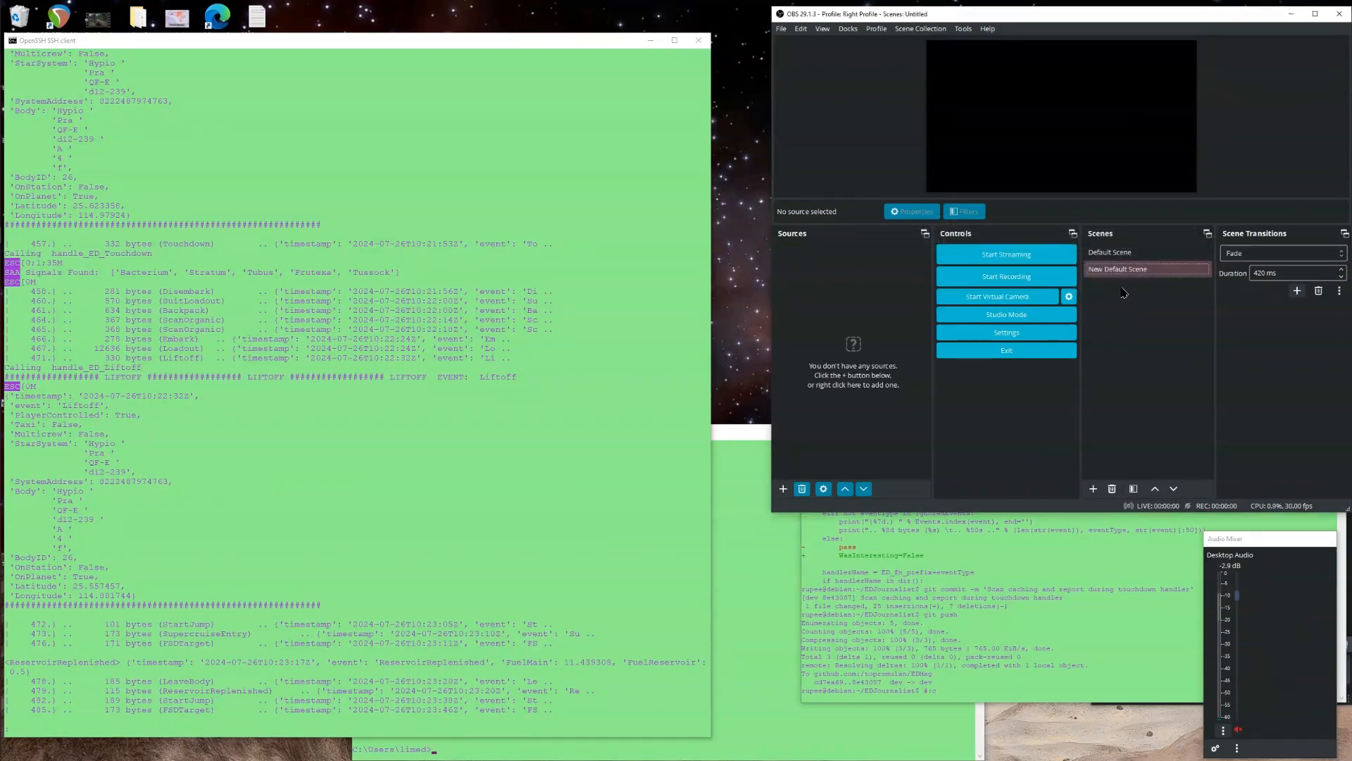
Remove the Default Scene, confirming the removal.
left_click(1108, 257)
right_click(1112, 258)
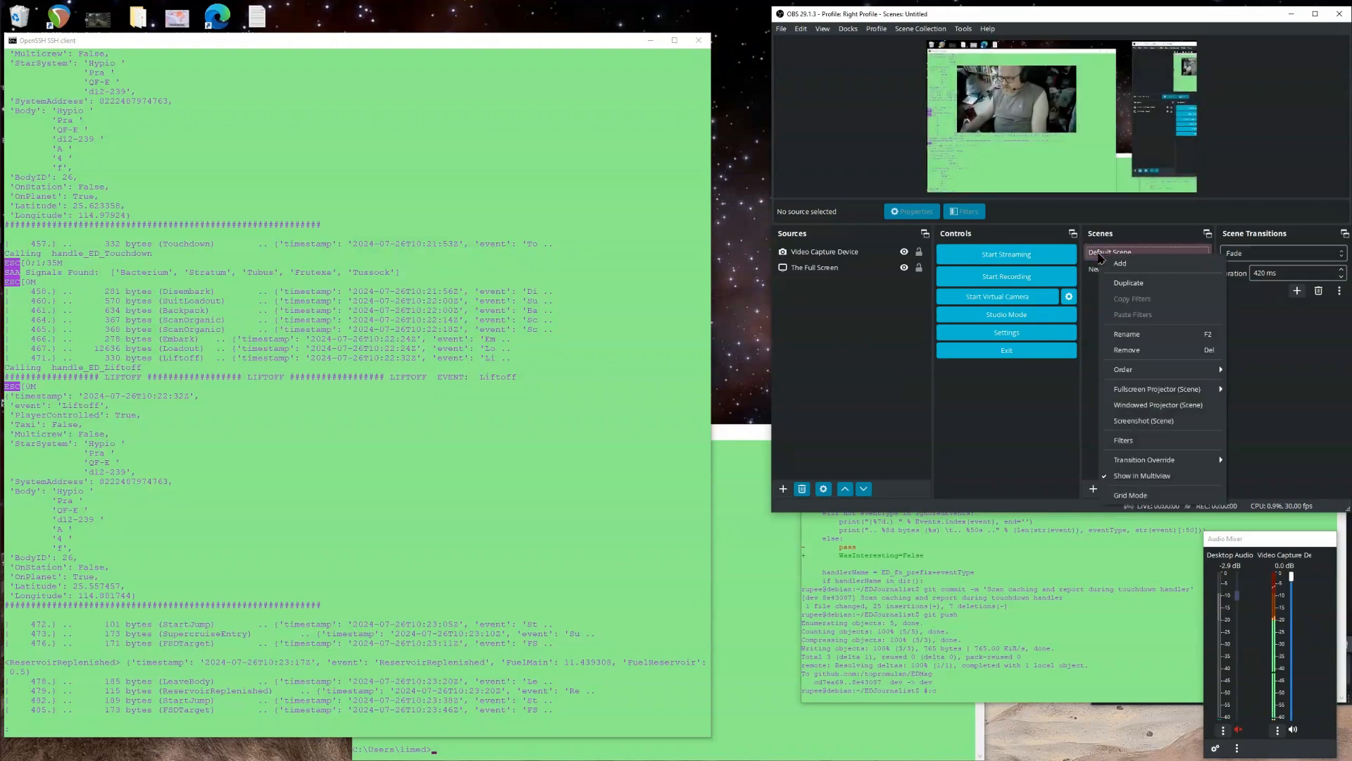
left_click(1139, 351)
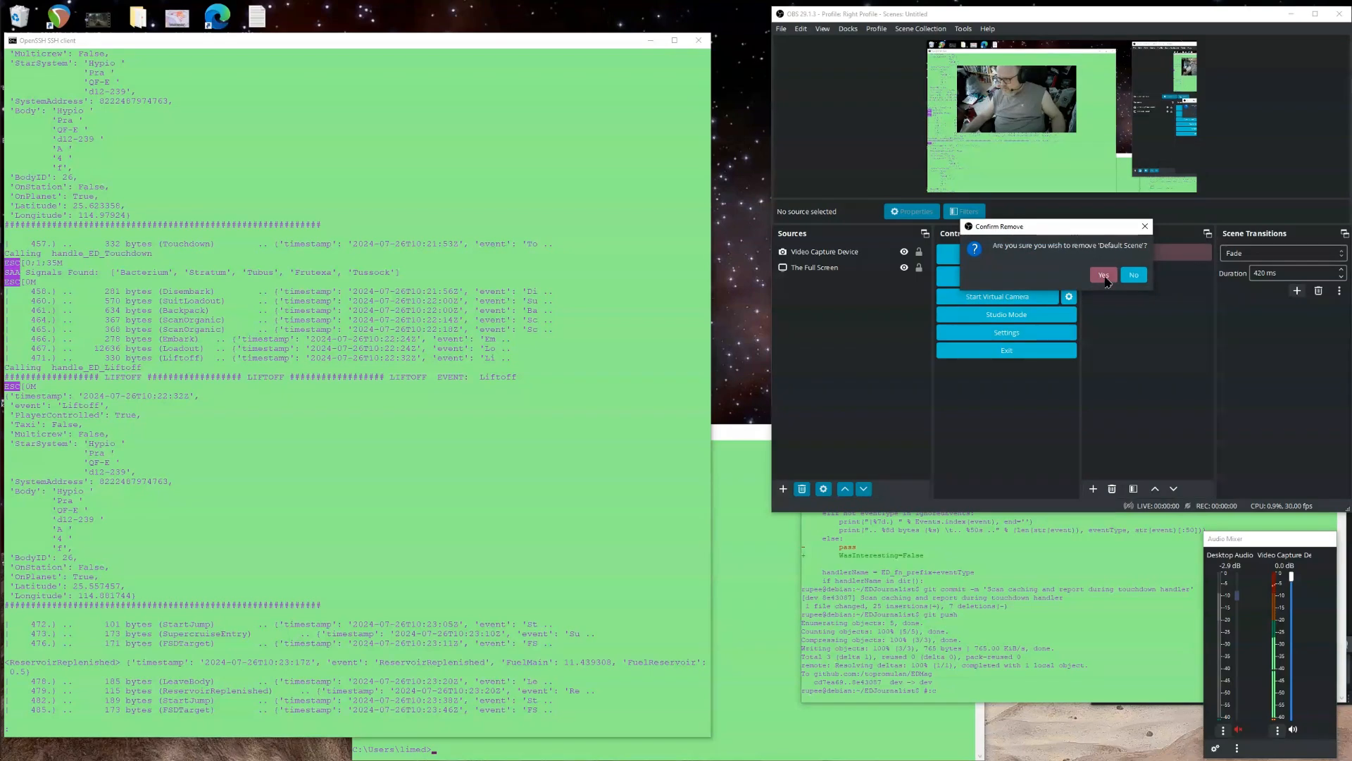
left_click(1104, 279)
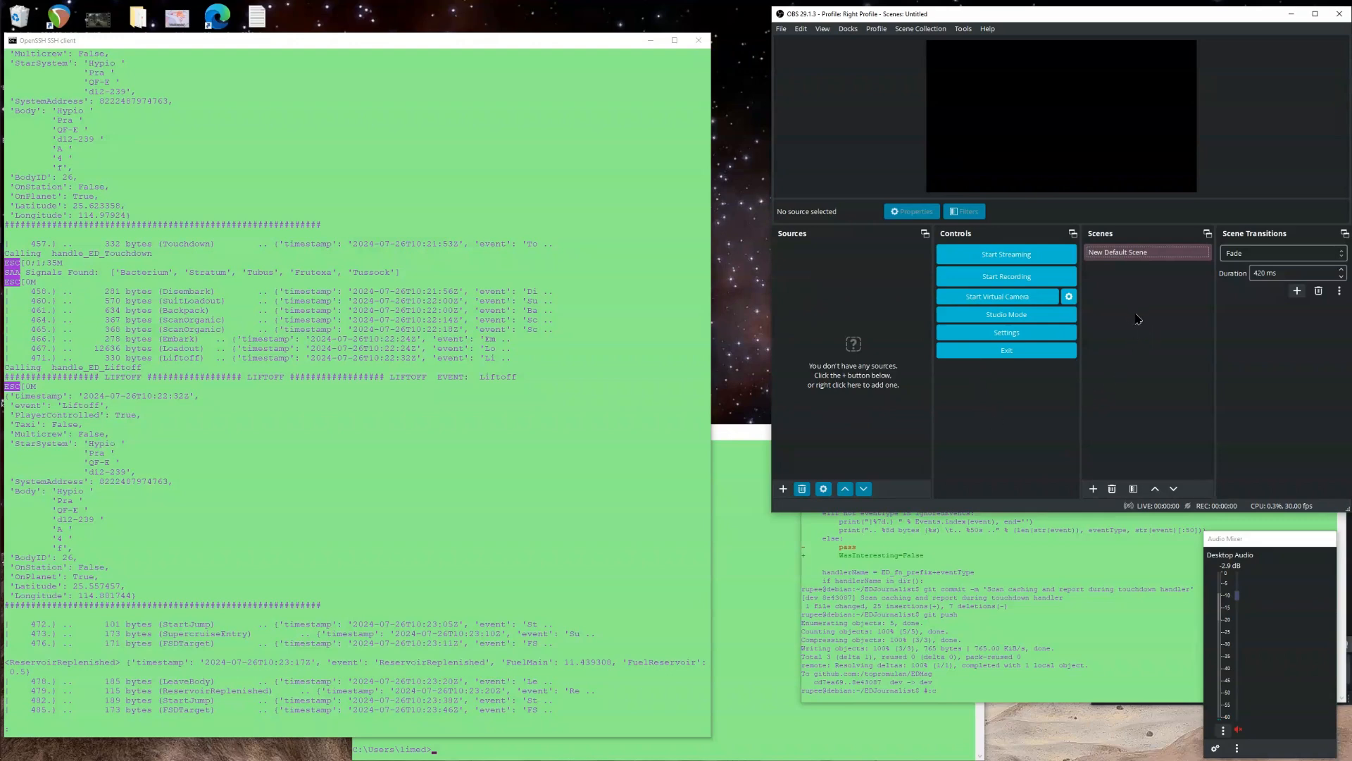
Create a new profile named New Great Profile with the auto-configuration wizard enabled.
mouse_move(1272, 546)
left_mouse_down()
mouse_move(1169, 225)
mouse_move(1226, 416)
mouse_move(1271, 492)
mouse_move(1277, 592)
mouse_move(1278, 539)
left_mouse_up()
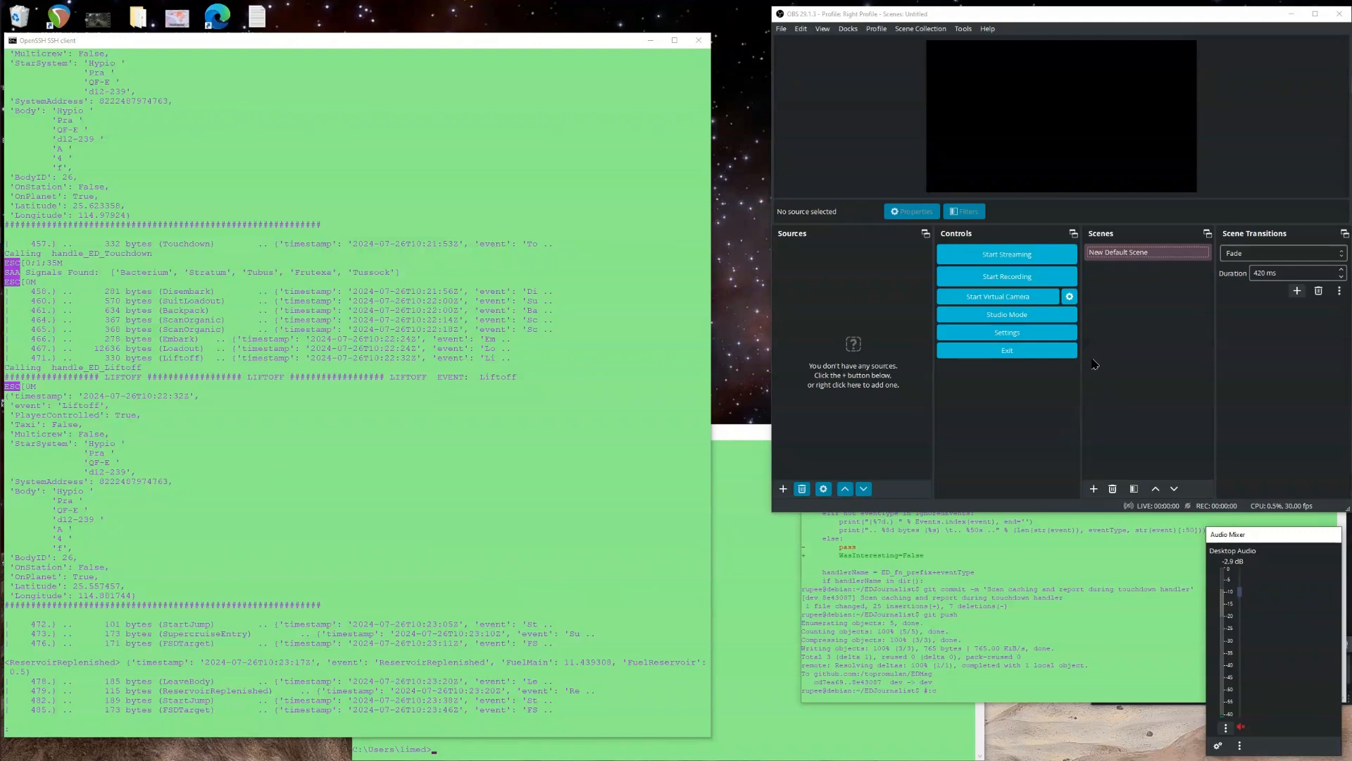
left_click(1111, 250)
left_click(877, 29)
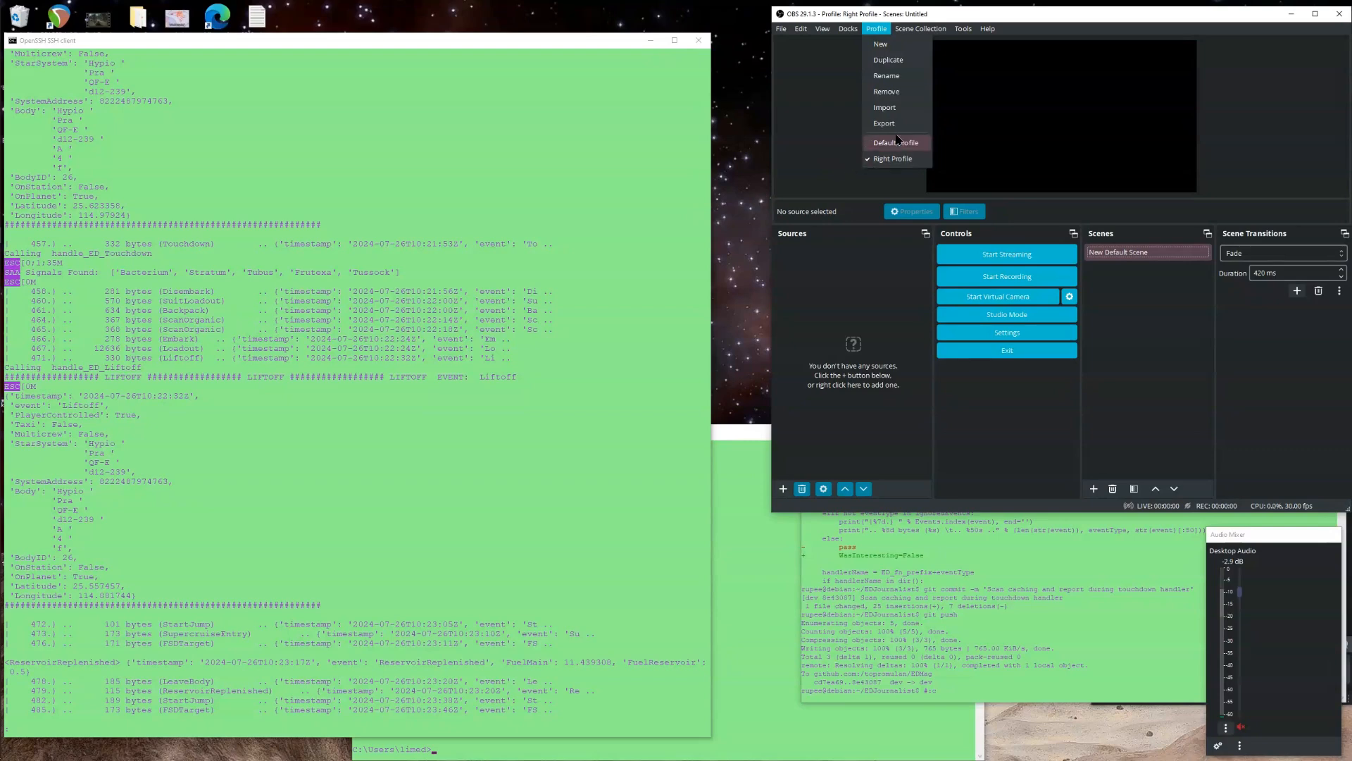
left_click(880, 44)
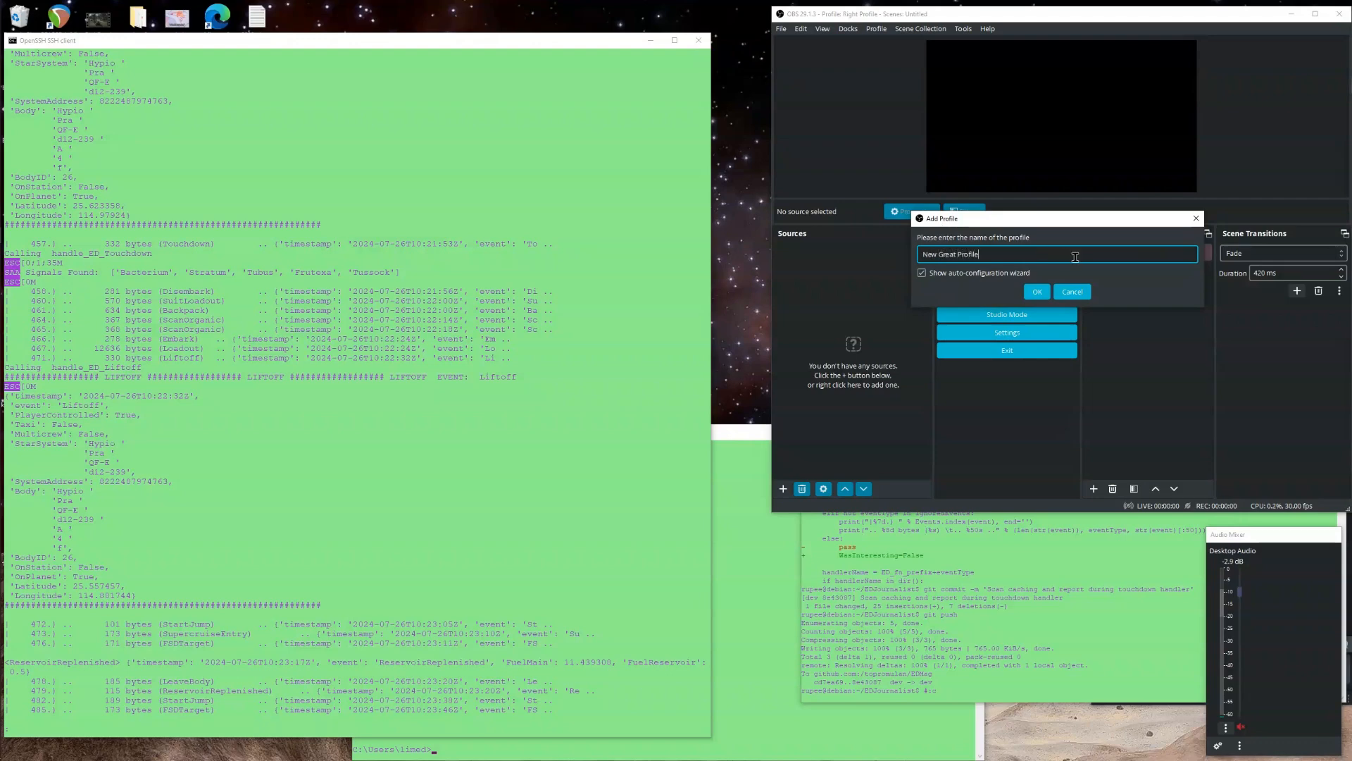
left_click(1034, 292)
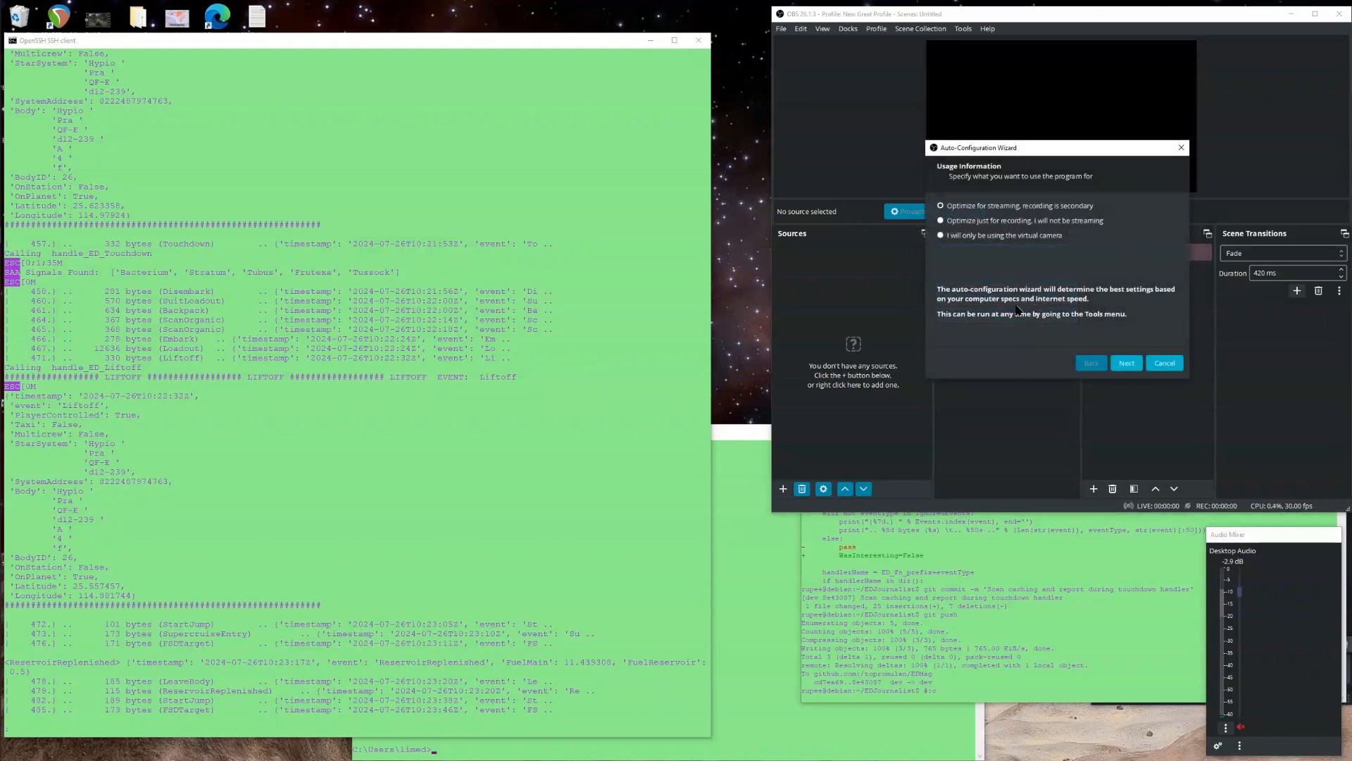
Run the auto-configuration wizard optimized just for recording with a Display 1 (2560x1440) canvas, and apply the settings.
left_click(969, 222)
left_click(1123, 363)
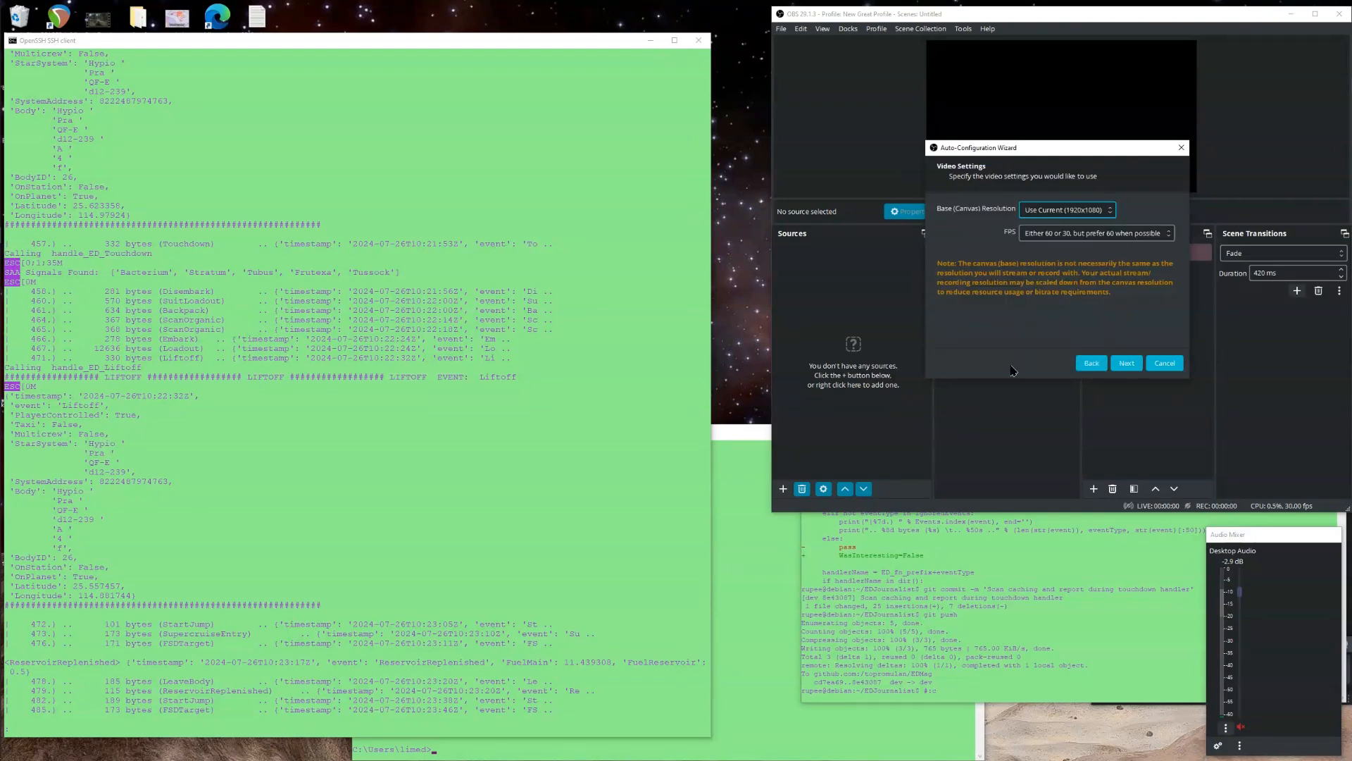
left_click(1066, 210)
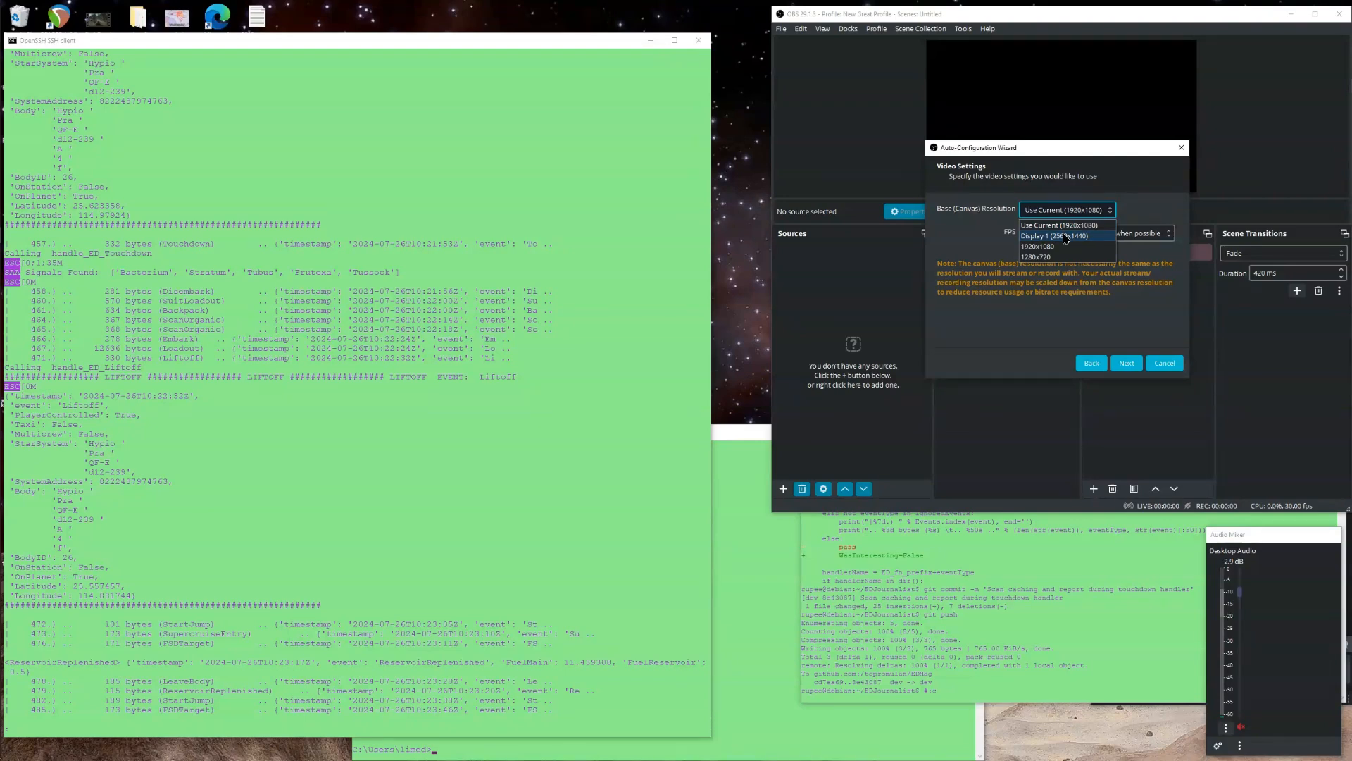
left_click(1065, 236)
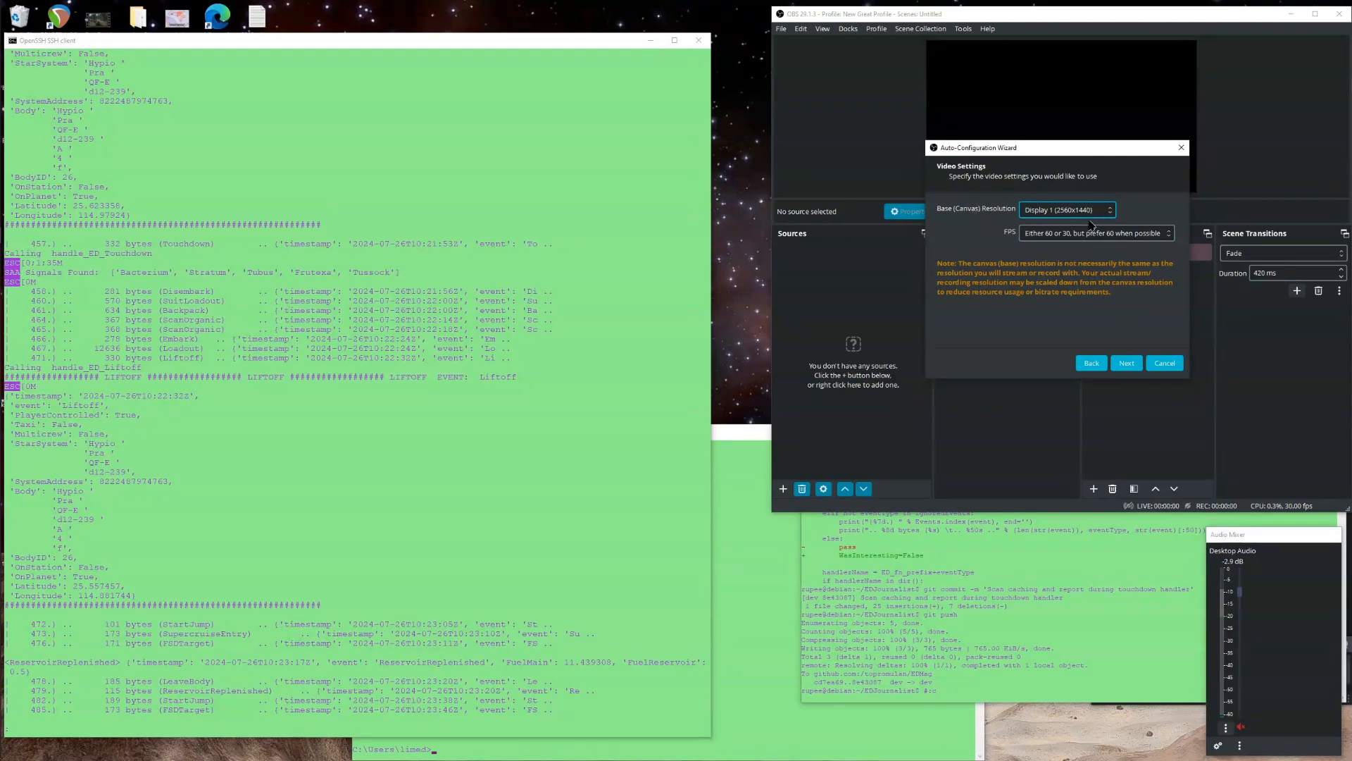
left_click(1128, 365)
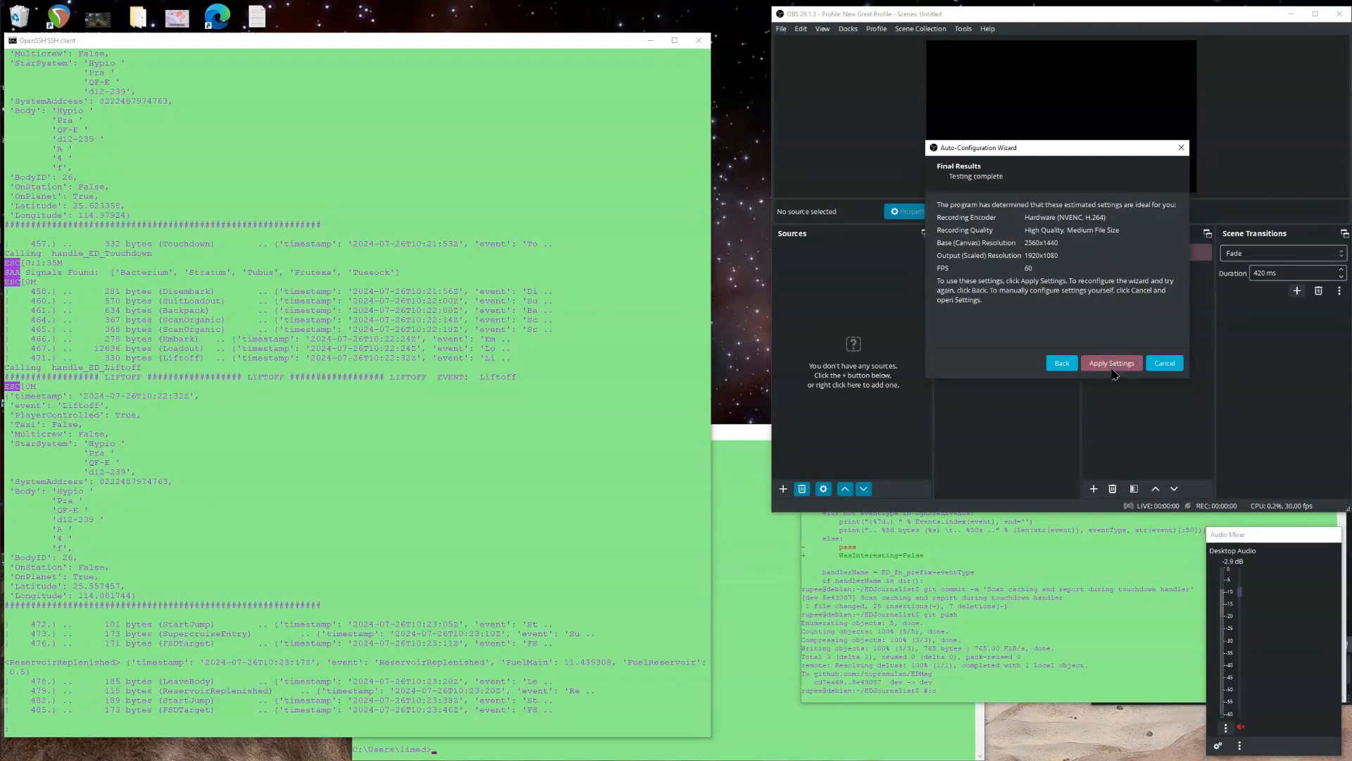
left_click(1115, 367)
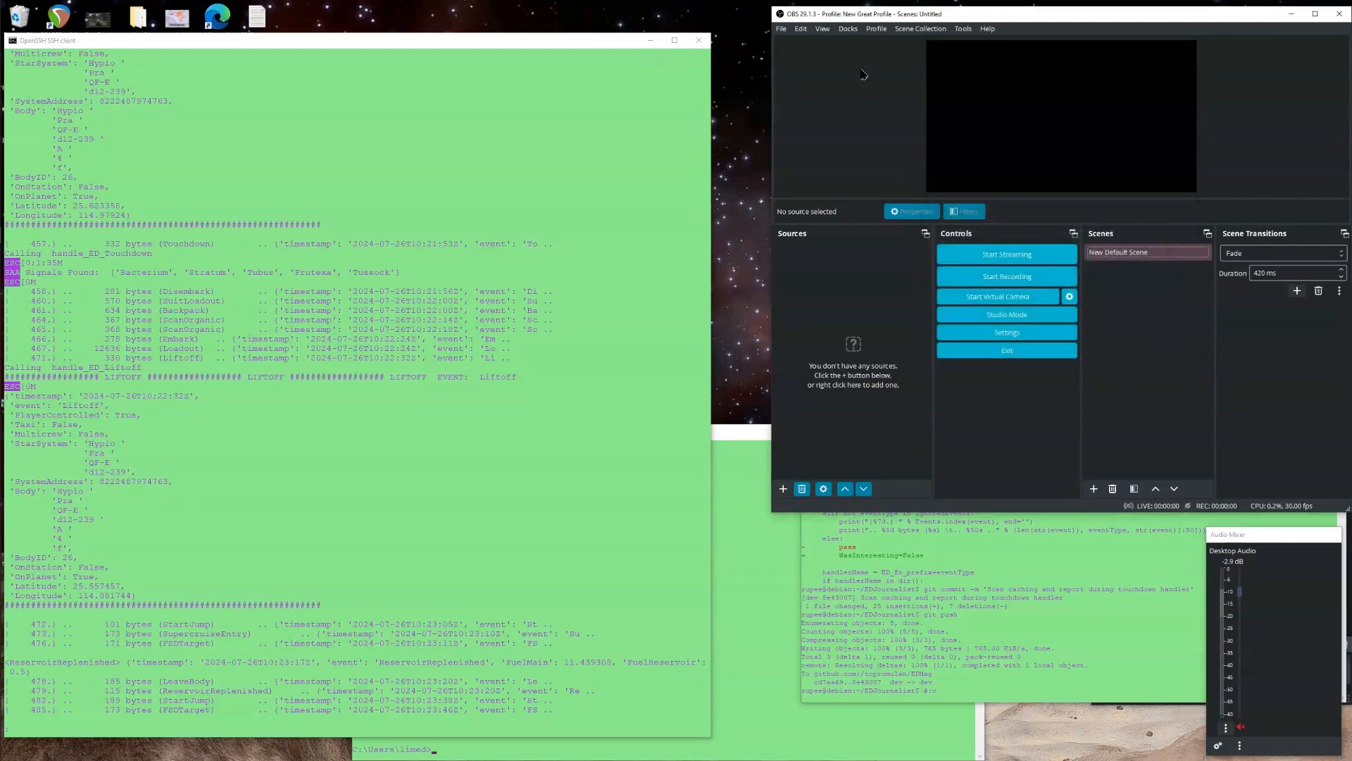
Add a Display Capture source named Whole Screen QWHD to New Default Scene.
left_click(875, 28)
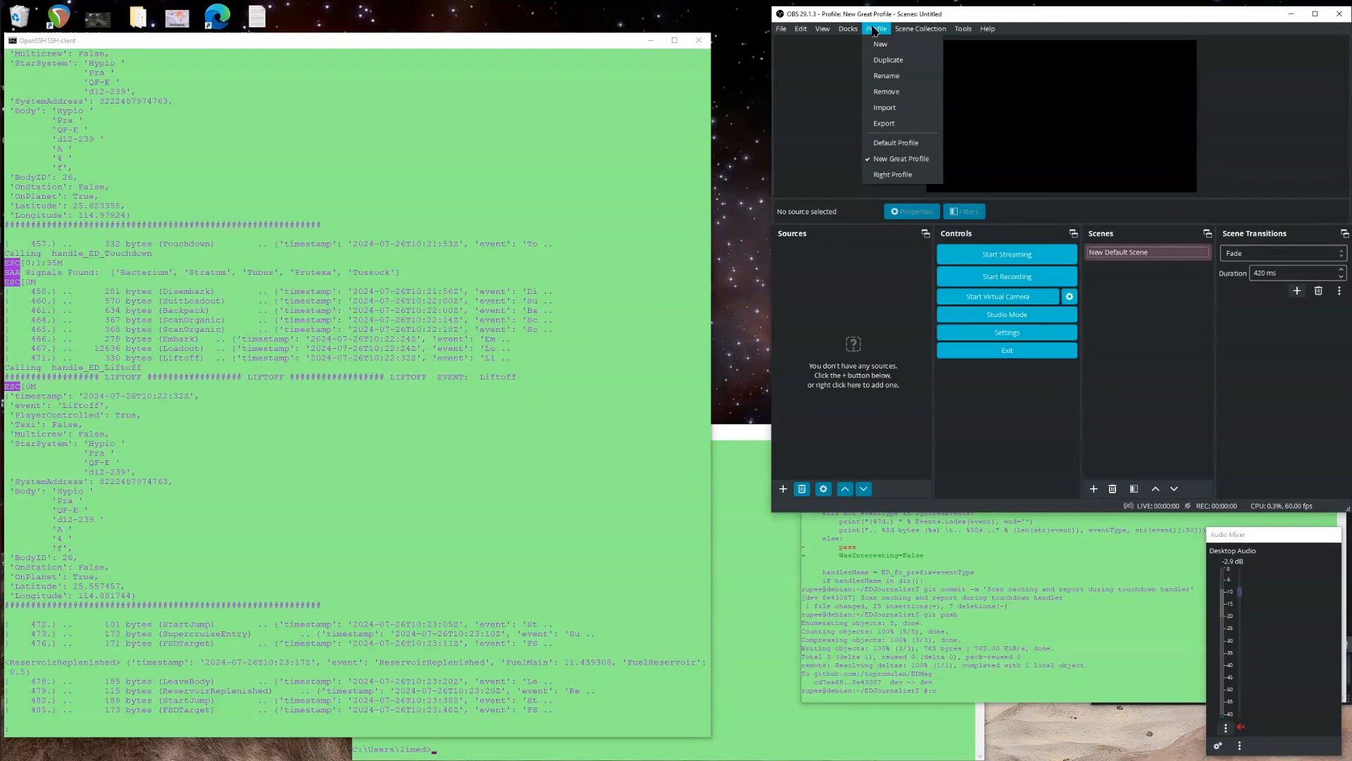
left_click(875, 29)
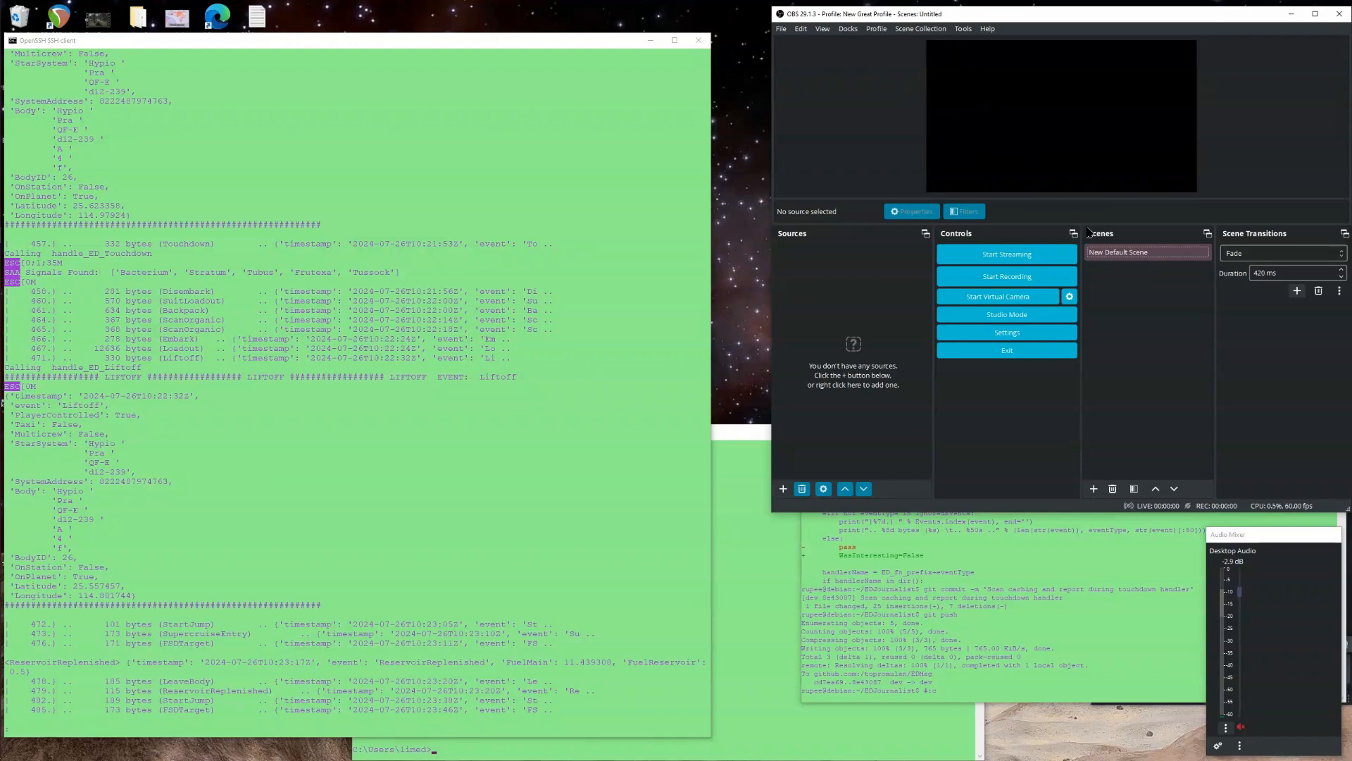
left_click(1124, 255)
left_click(783, 491)
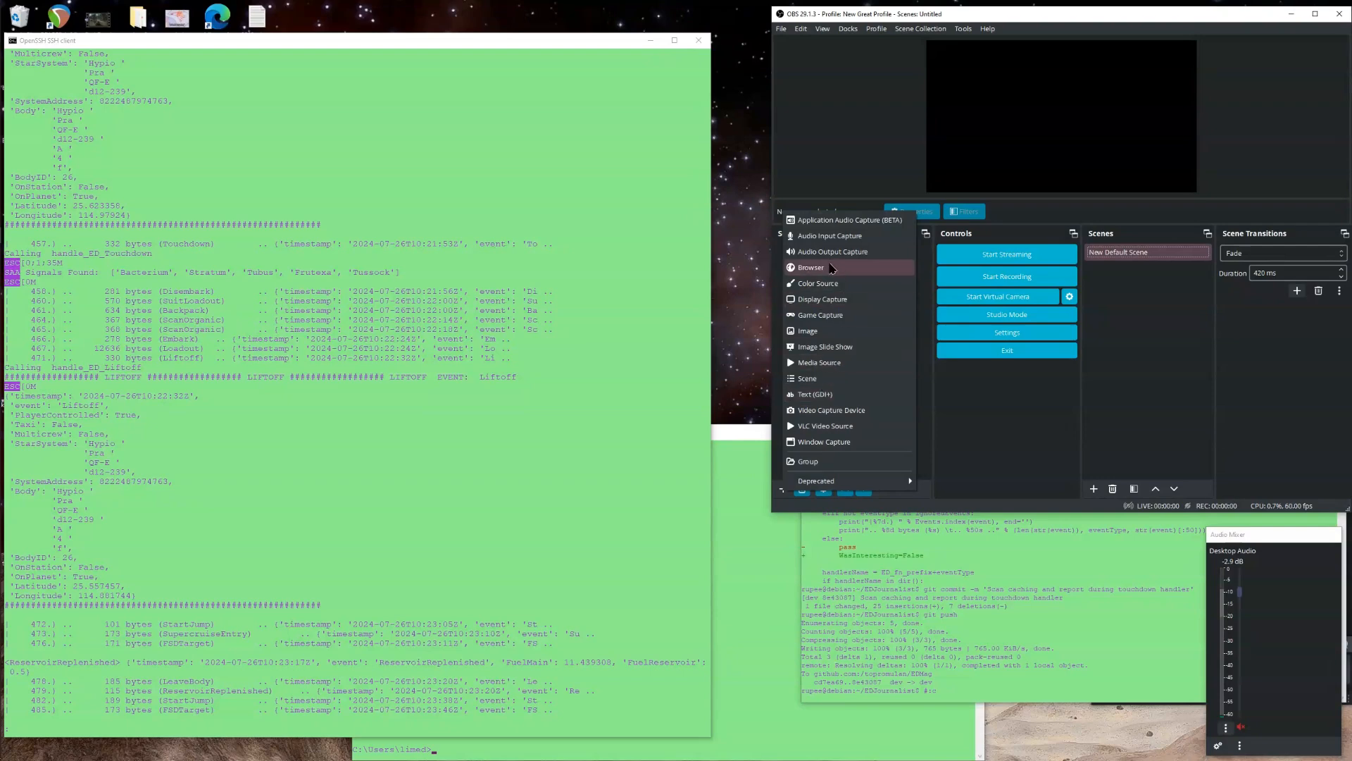
left_click(835, 300)
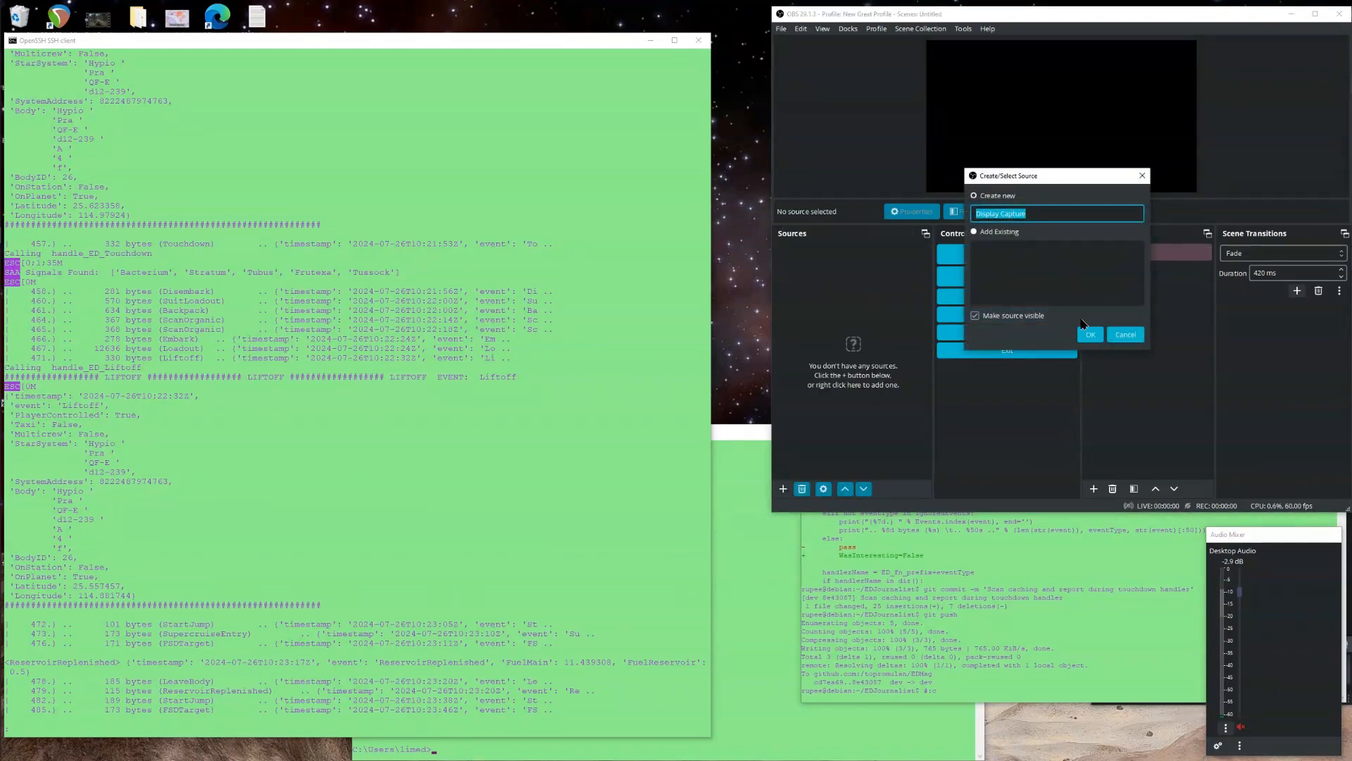
type("Whole Screen")
triple_click(1019, 213)
key("End")
left_click(1090, 334)
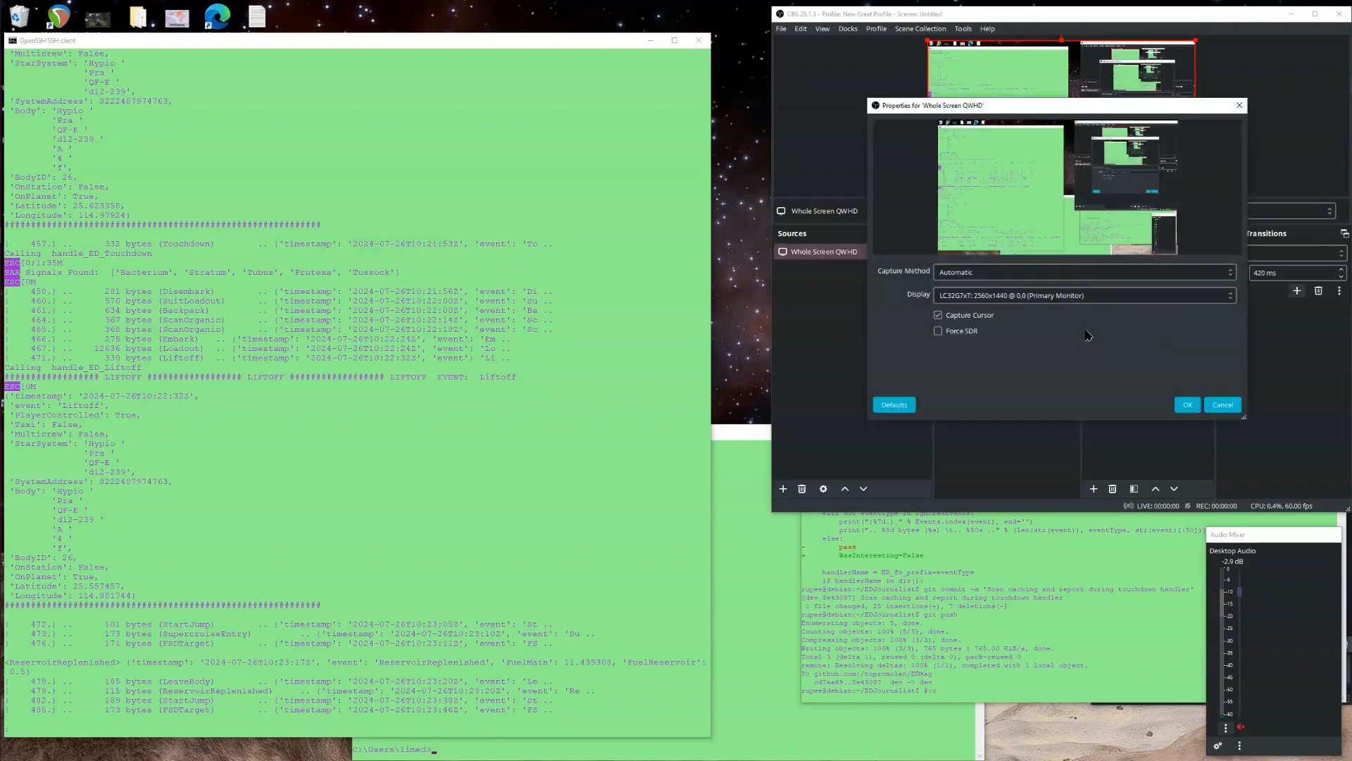
Set the capture display to the LC32G7xT 2560x1440 primary monitor and confirm the source properties.
left_click(986, 297)
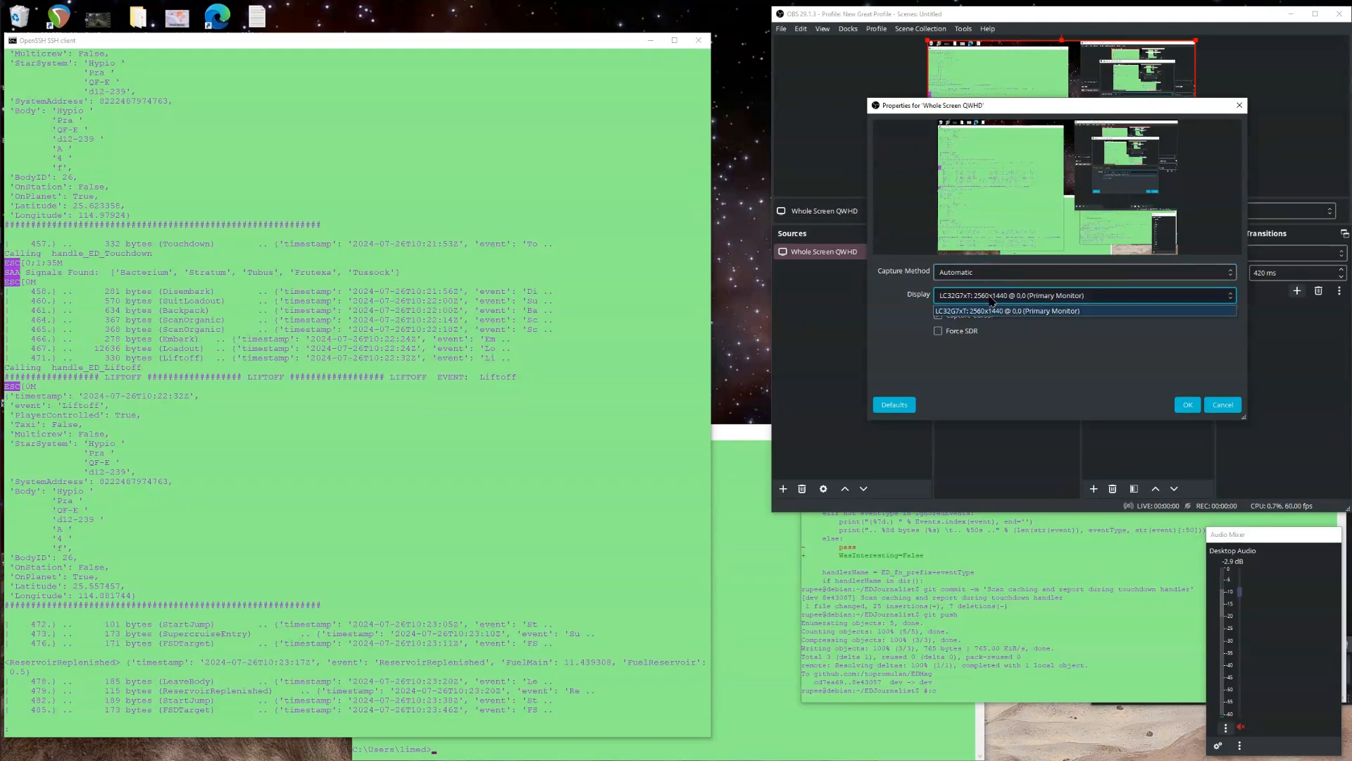
left_click(1000, 298)
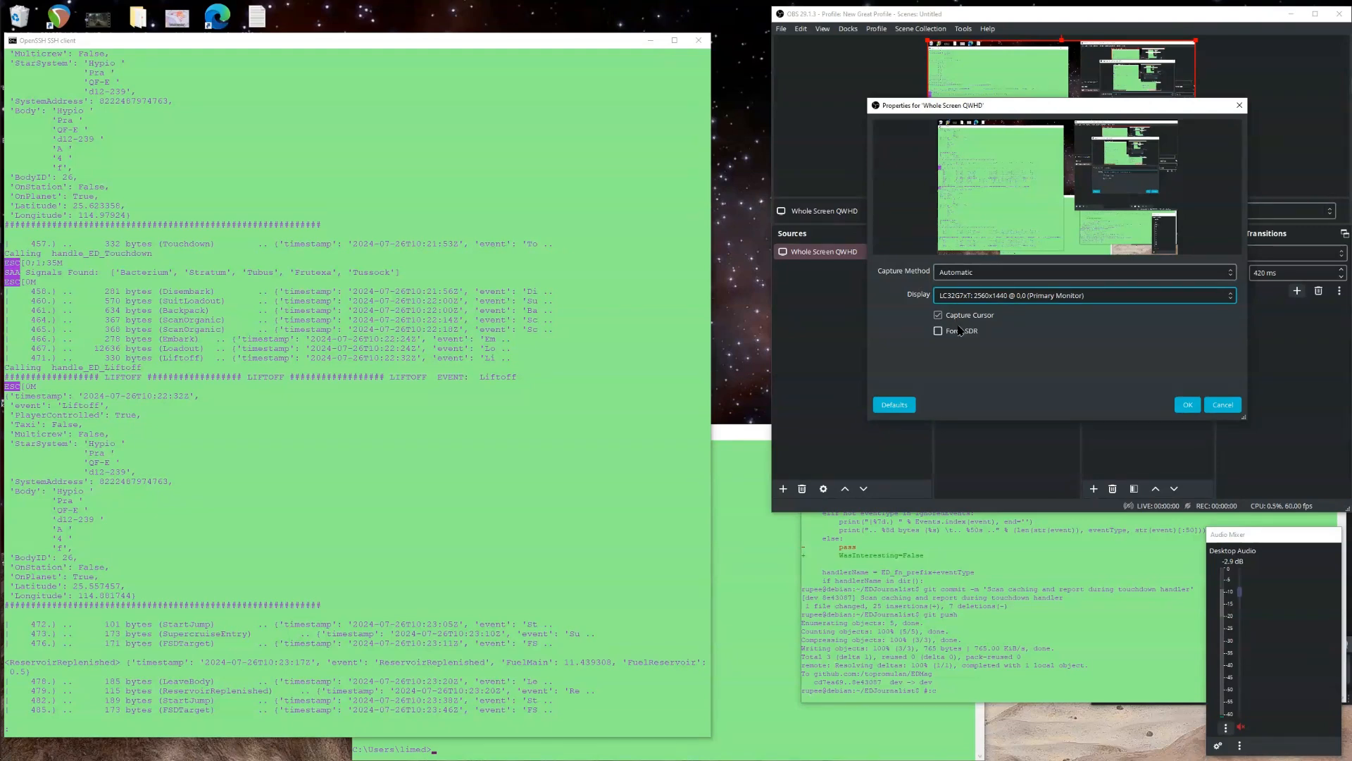
left_click(1188, 404)
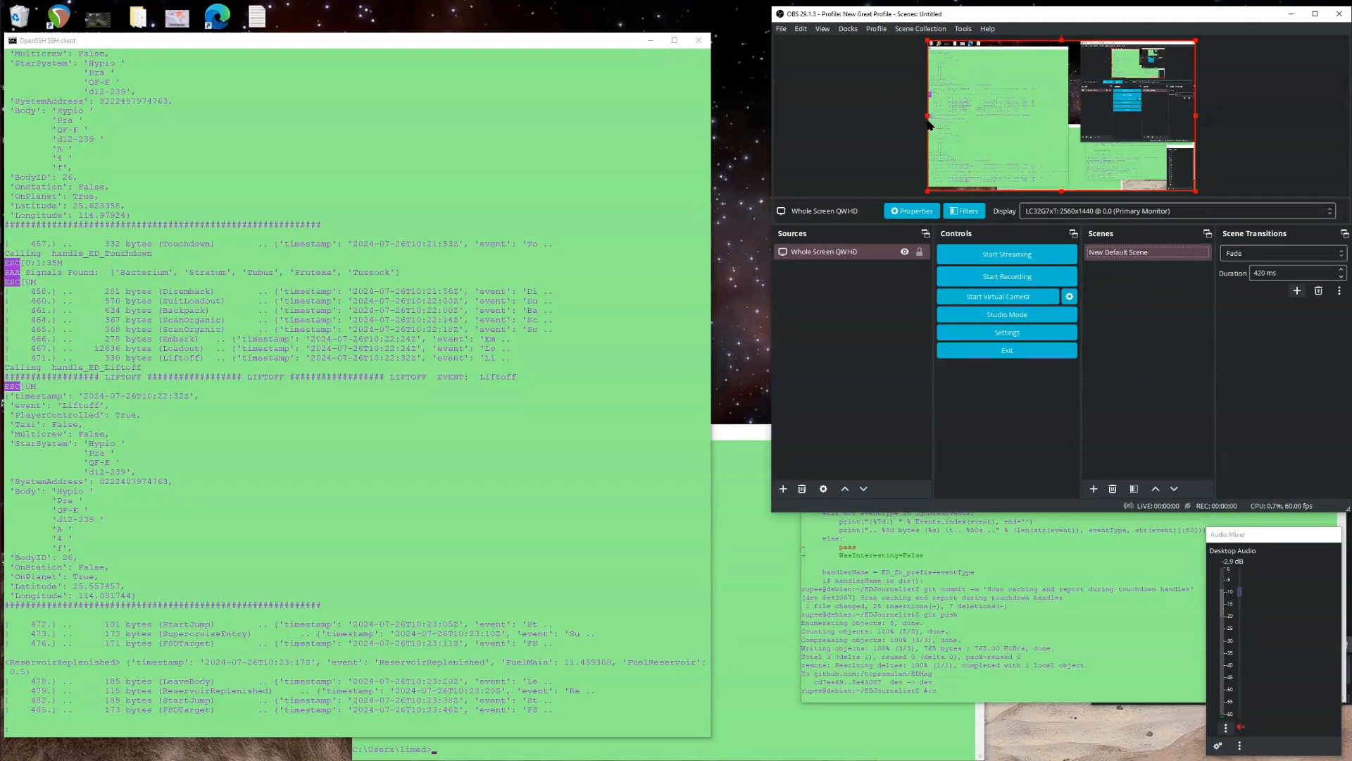
Shrink the screen capture in the preview from its left and top edges, leaving about 413 px left and 161 px top margins.
left_click_drag(929, 118, 970, 119)
mouse_move(1054, 98)
left_mouse_down()
mouse_move(996, 135)
mouse_move(1062, 102)
mouse_move(1050, 115)
left_mouse_up()
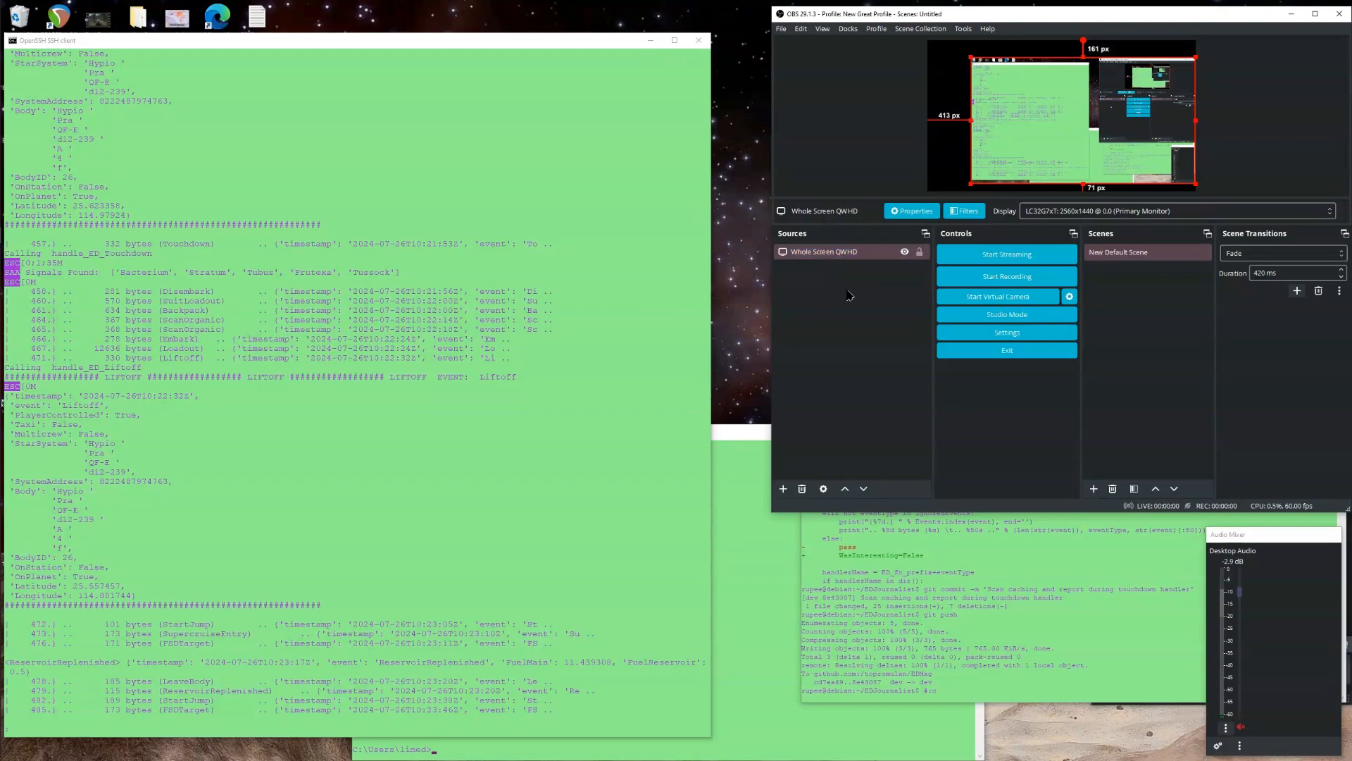
Hide the Whole Screen QWHD source and show it again.
left_click(899, 255)
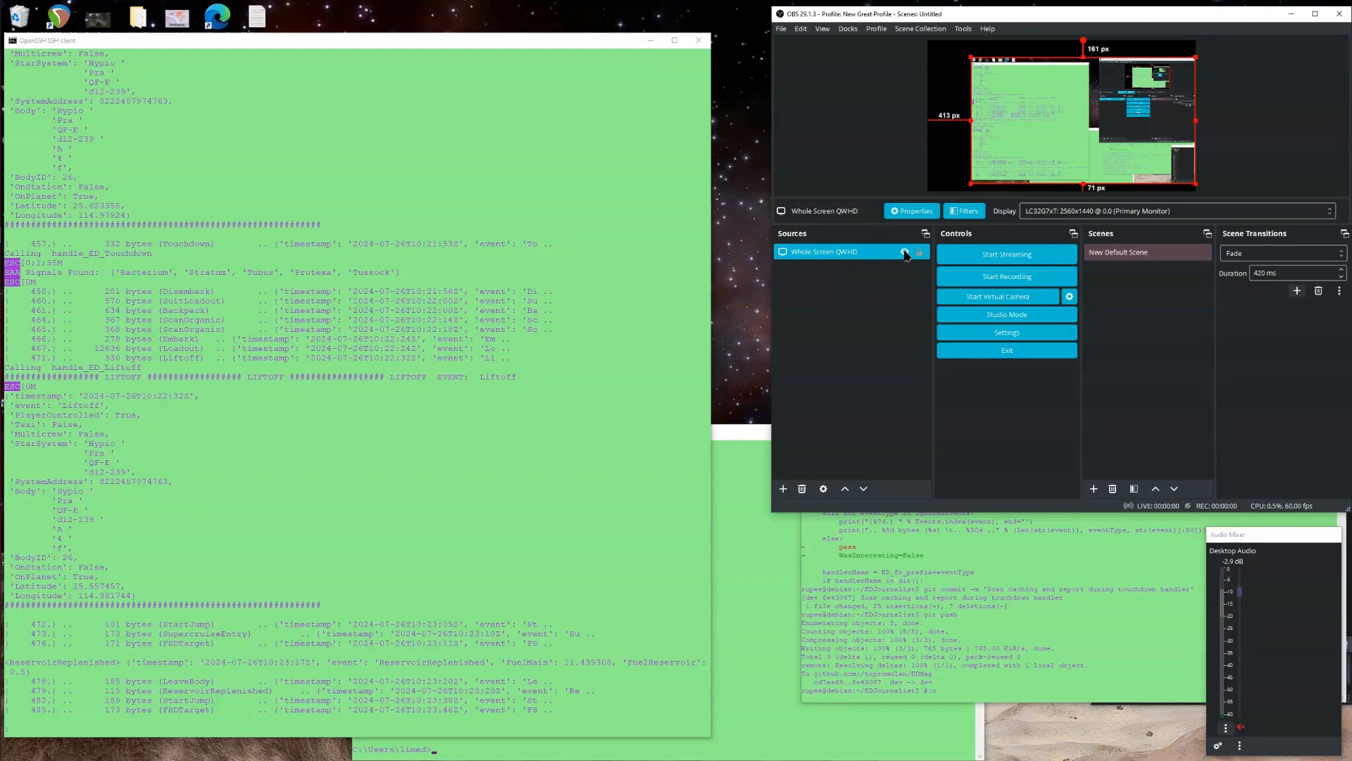
left_click(904, 252)
left_click(904, 252)
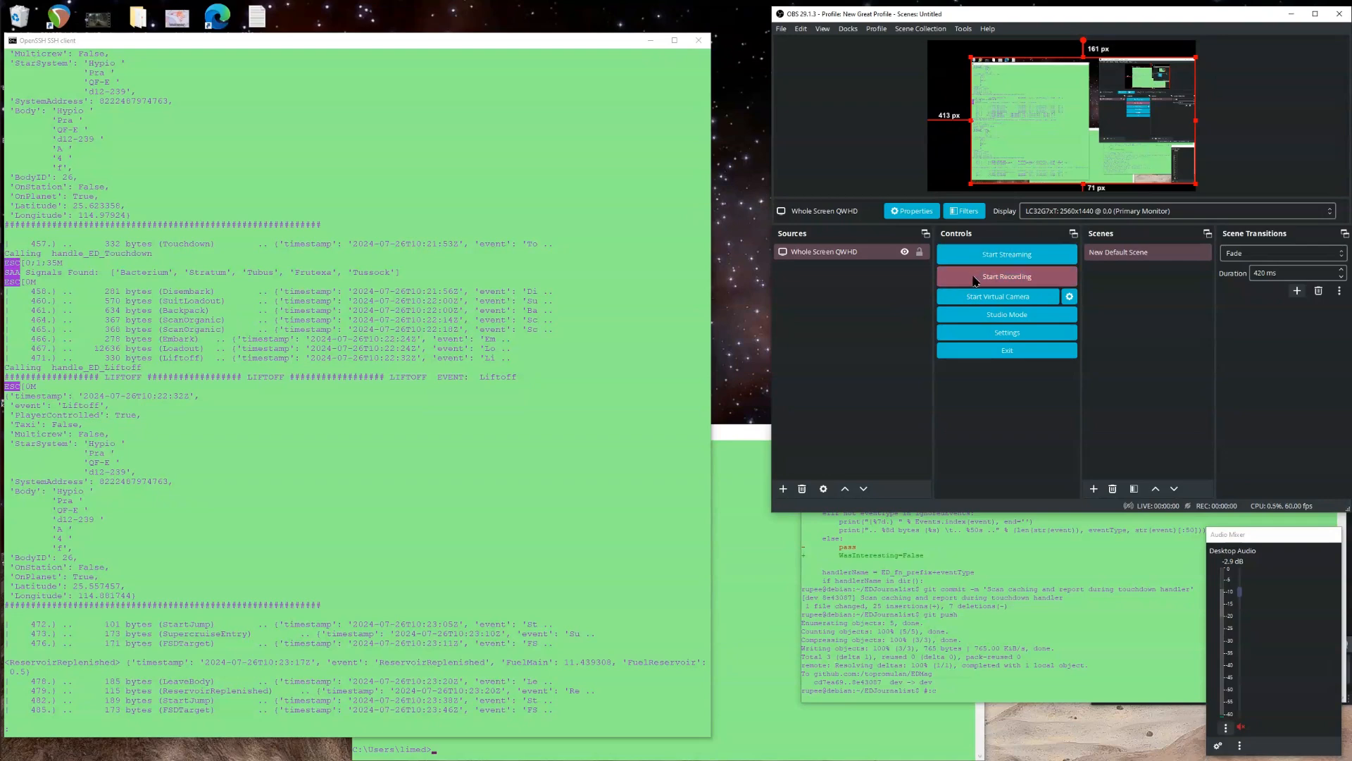
Add a Video Capture Device source named My Camera using the USB Video Device and confirm its properties.
left_click(783, 488)
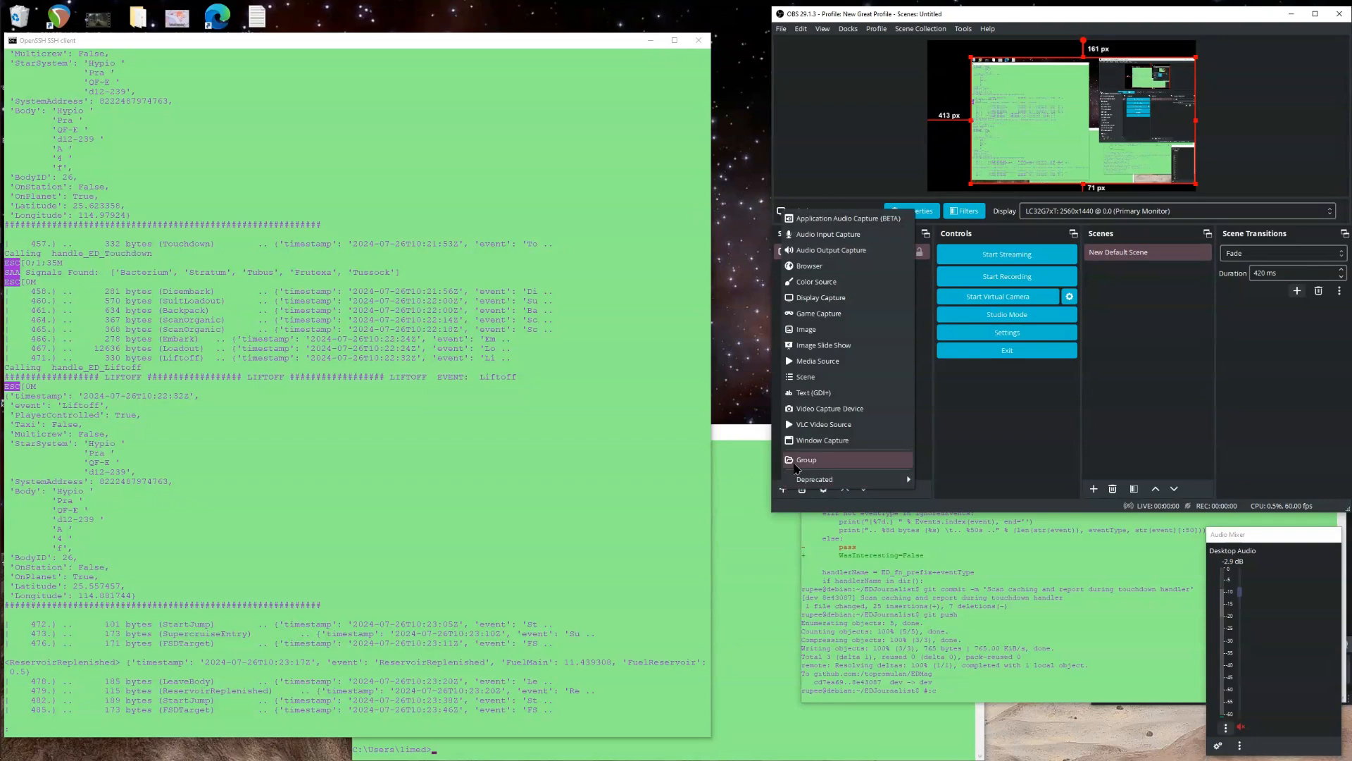
left_click(818, 411)
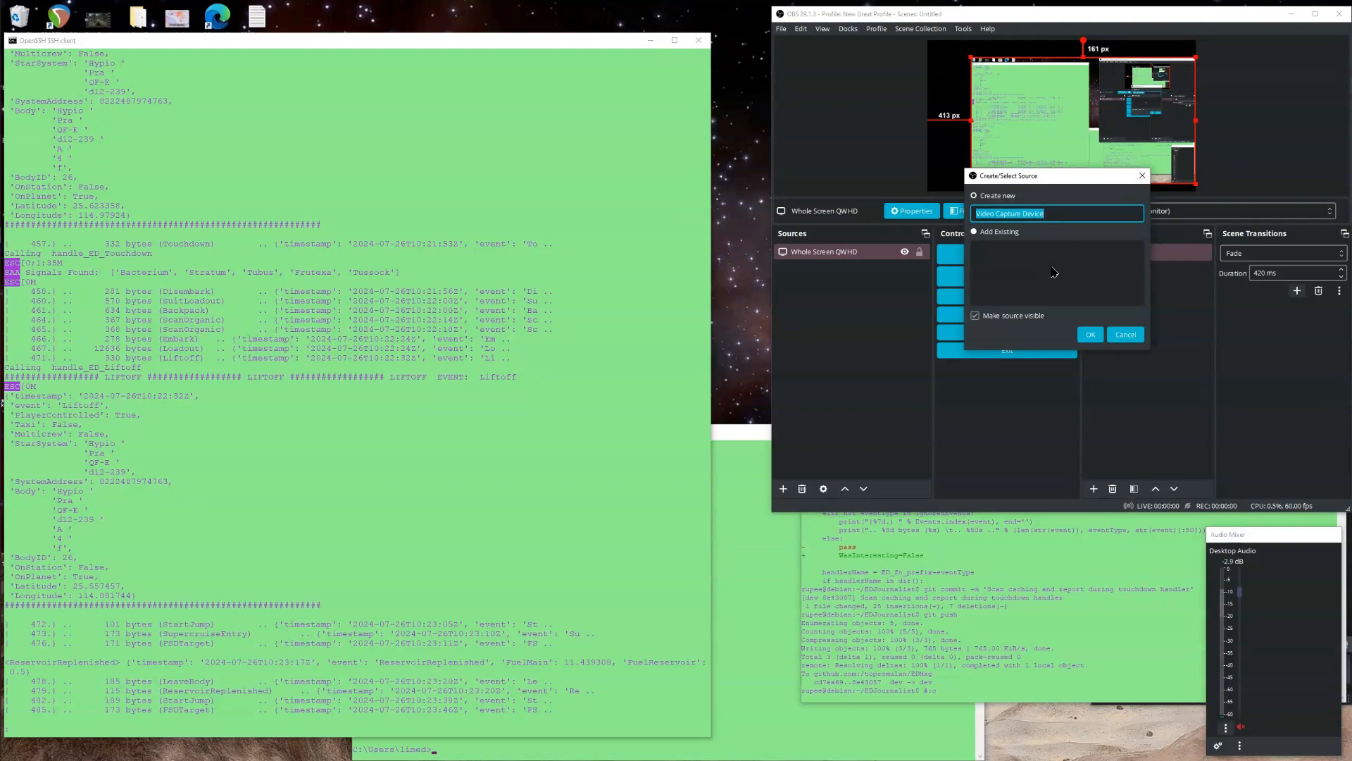
type("My Camera")
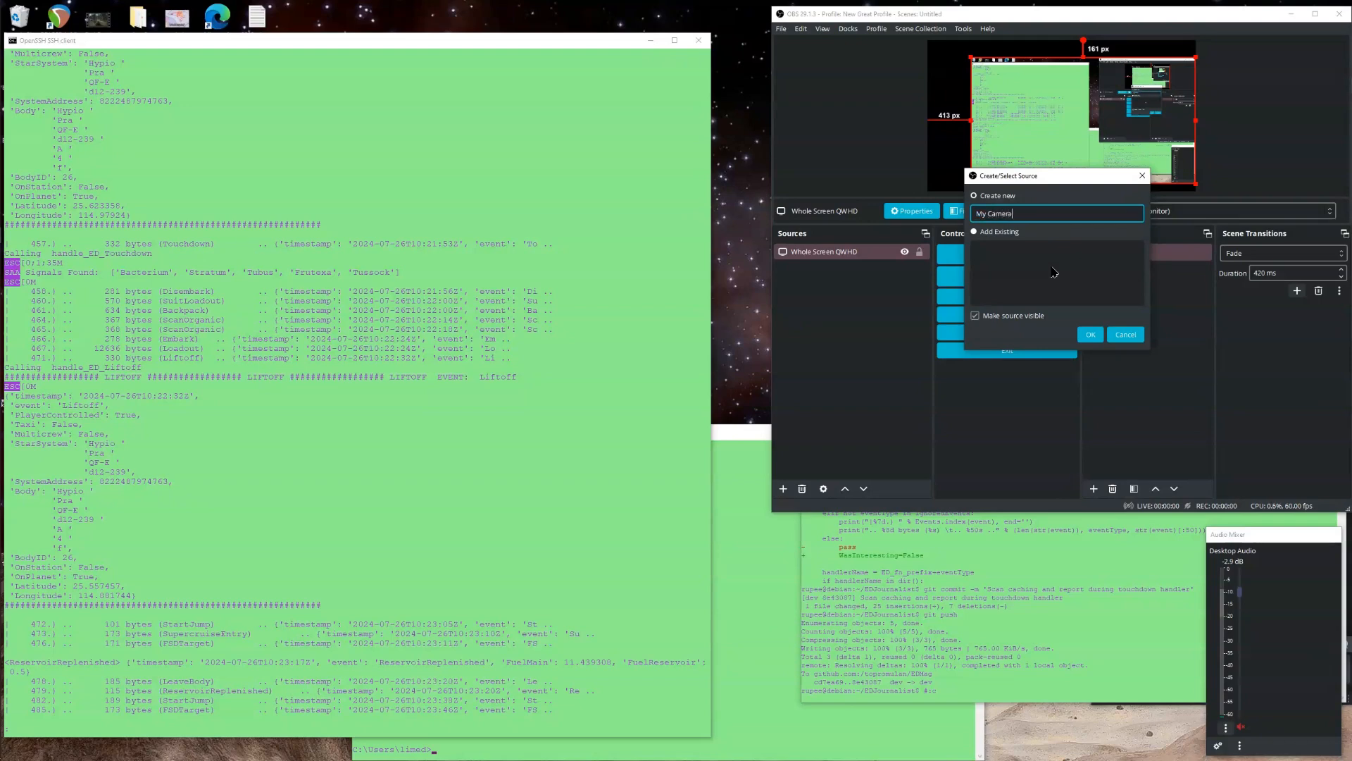
left_click(1088, 335)
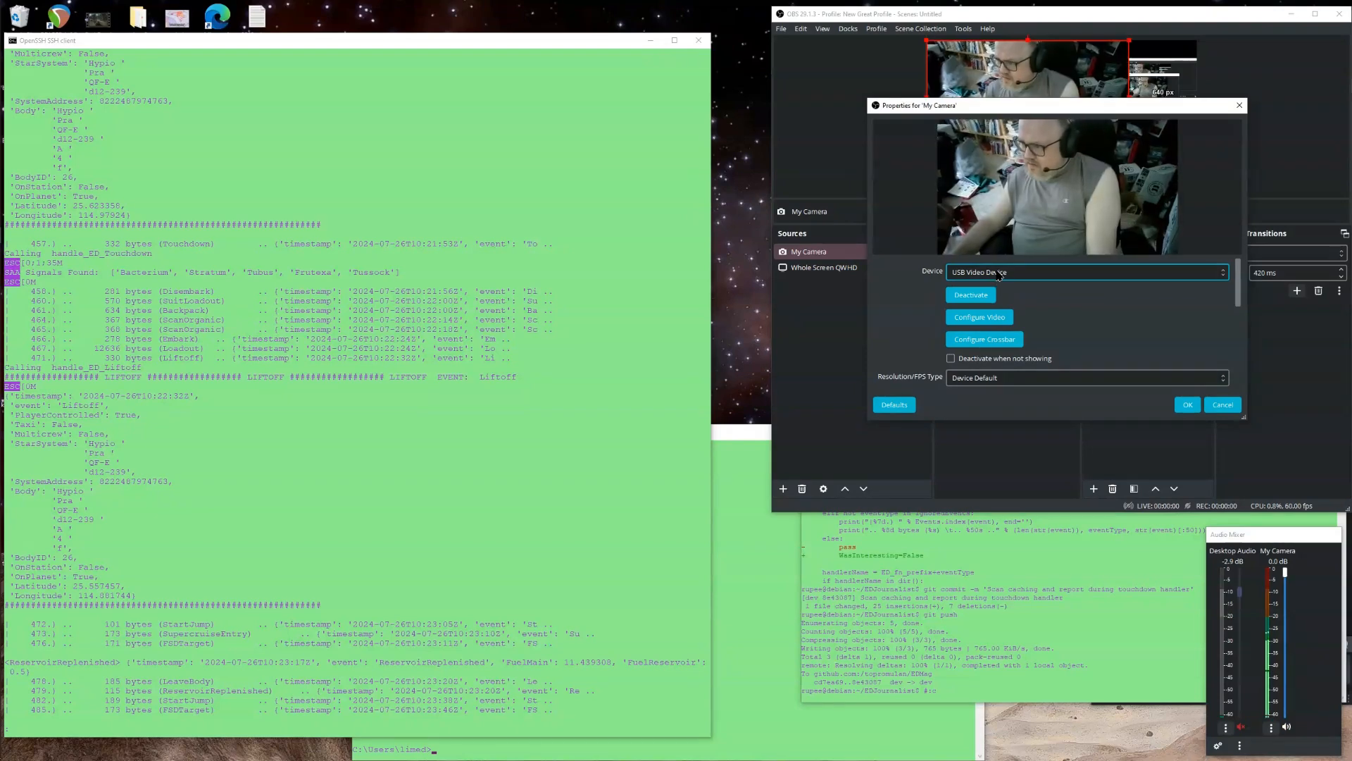
left_click(1004, 273)
left_click(1004, 274)
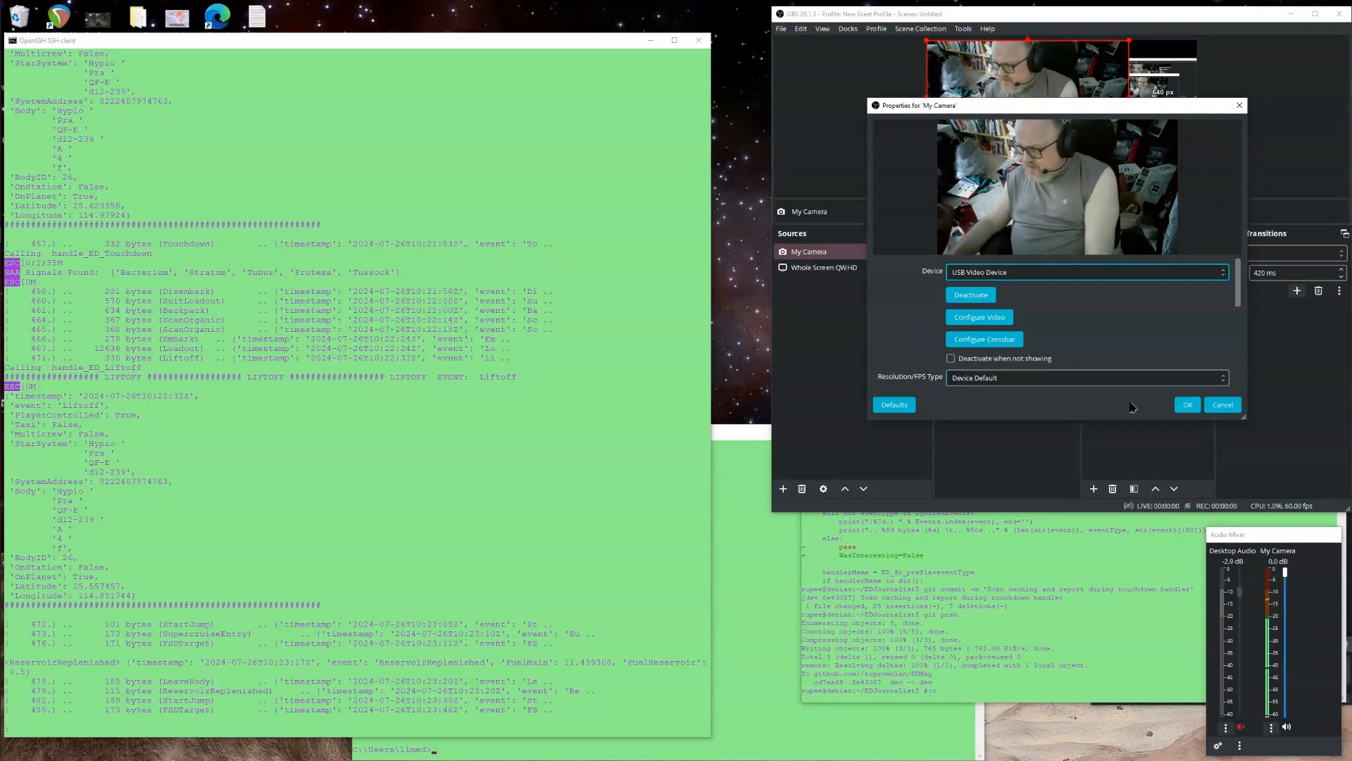
left_click(1186, 406)
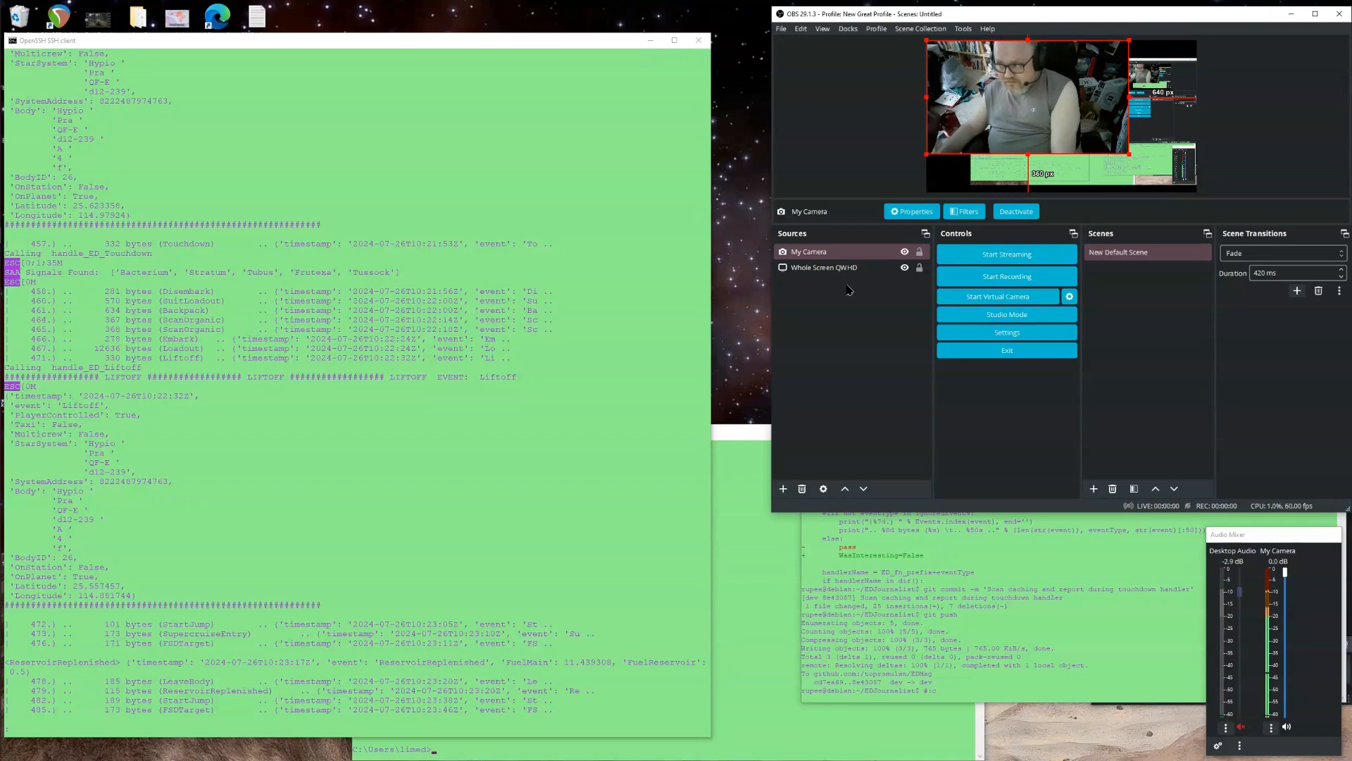
Add an Audio Input Capture source named Webcam Mic to the scene.
left_click(1266, 539)
left_click_drag(1263, 535, 1264, 537)
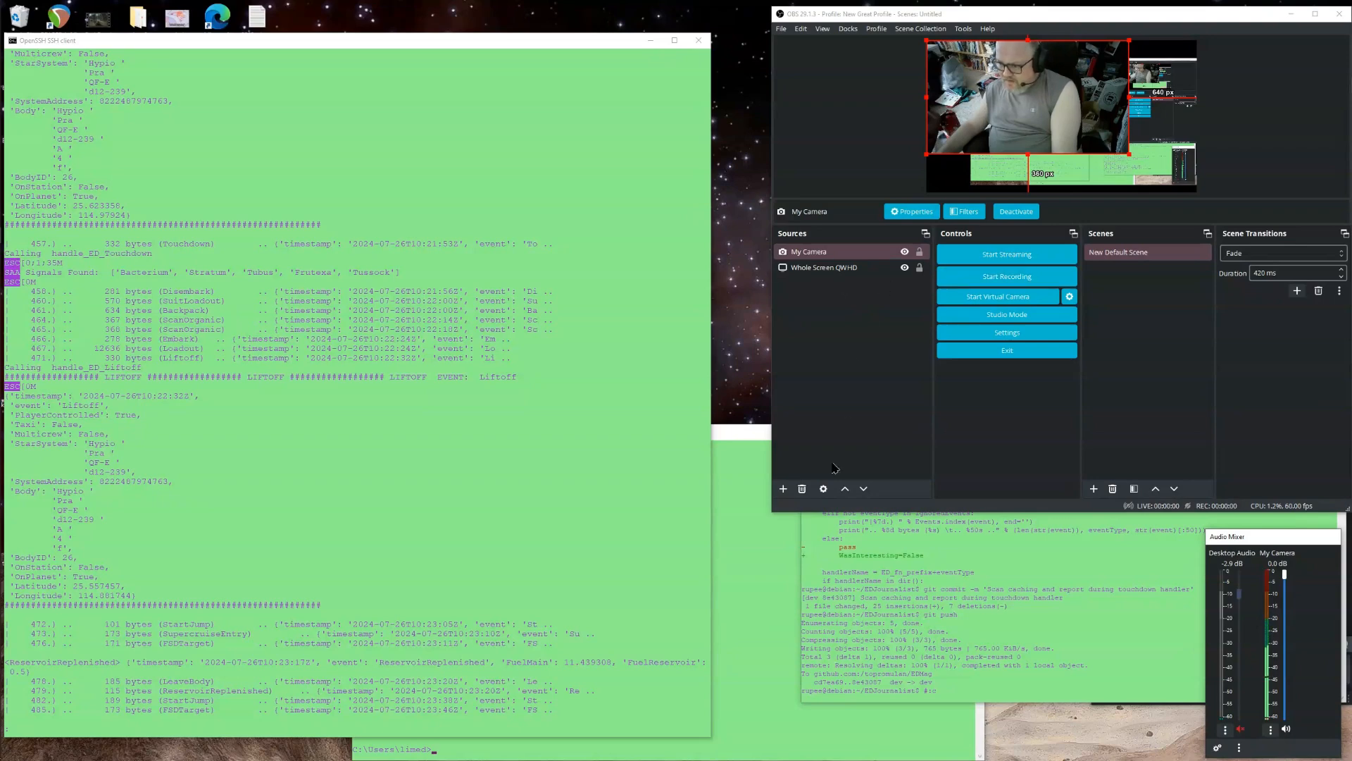
left_click(783, 488)
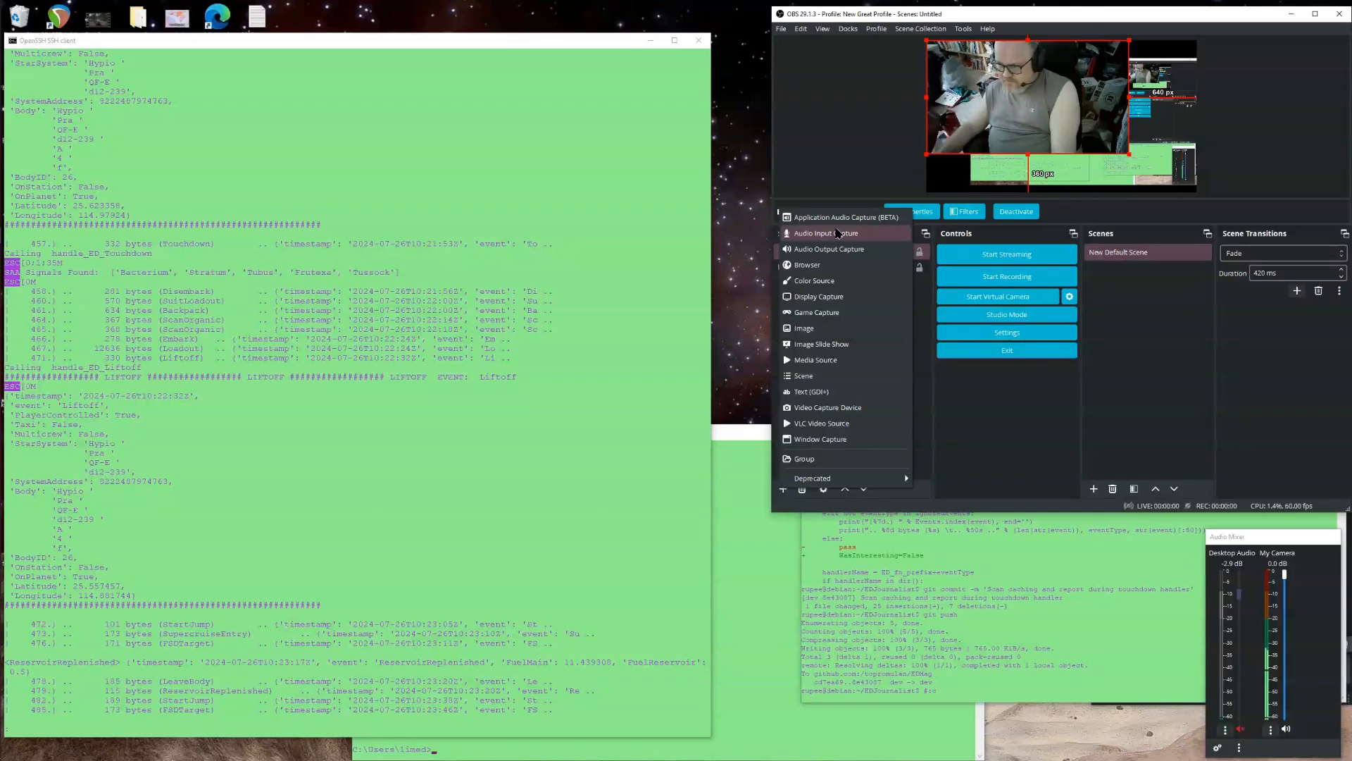
left_click(837, 233)
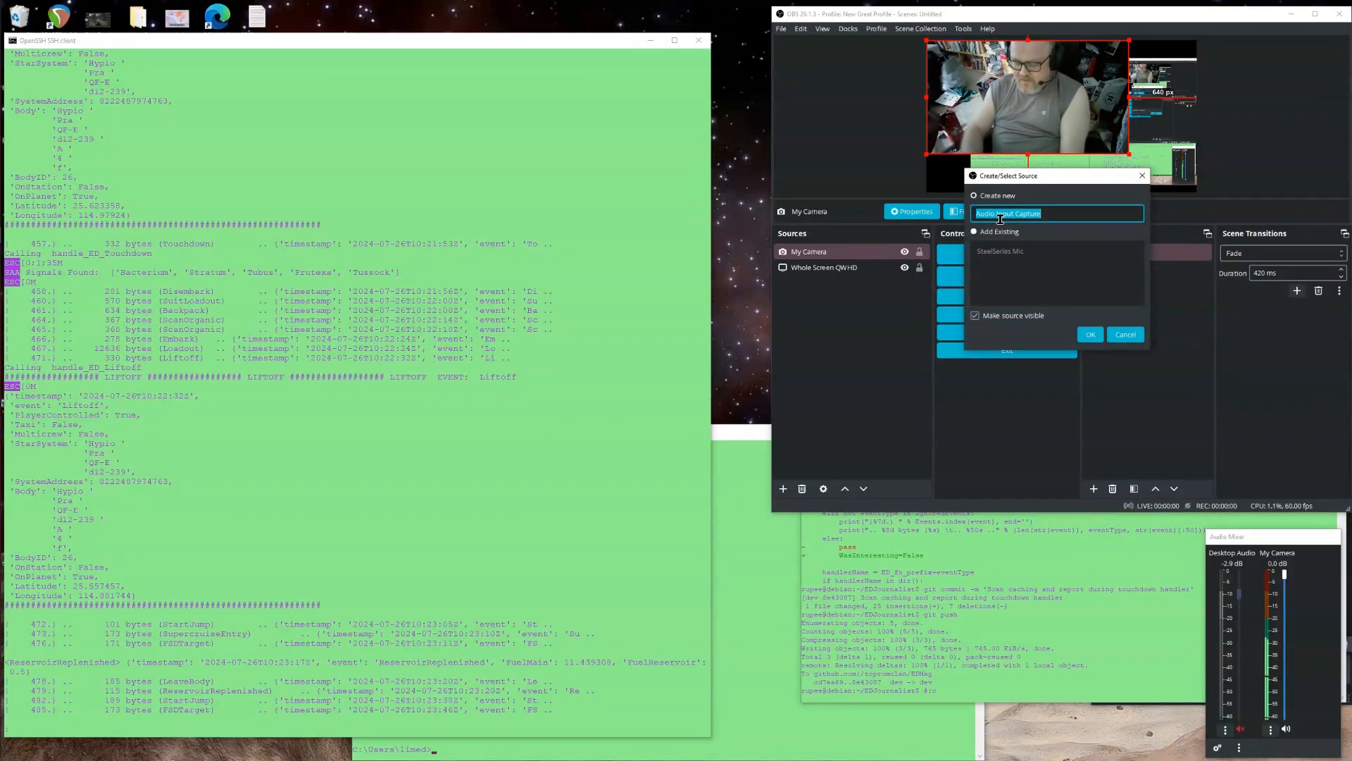
type("Webcam Mic")
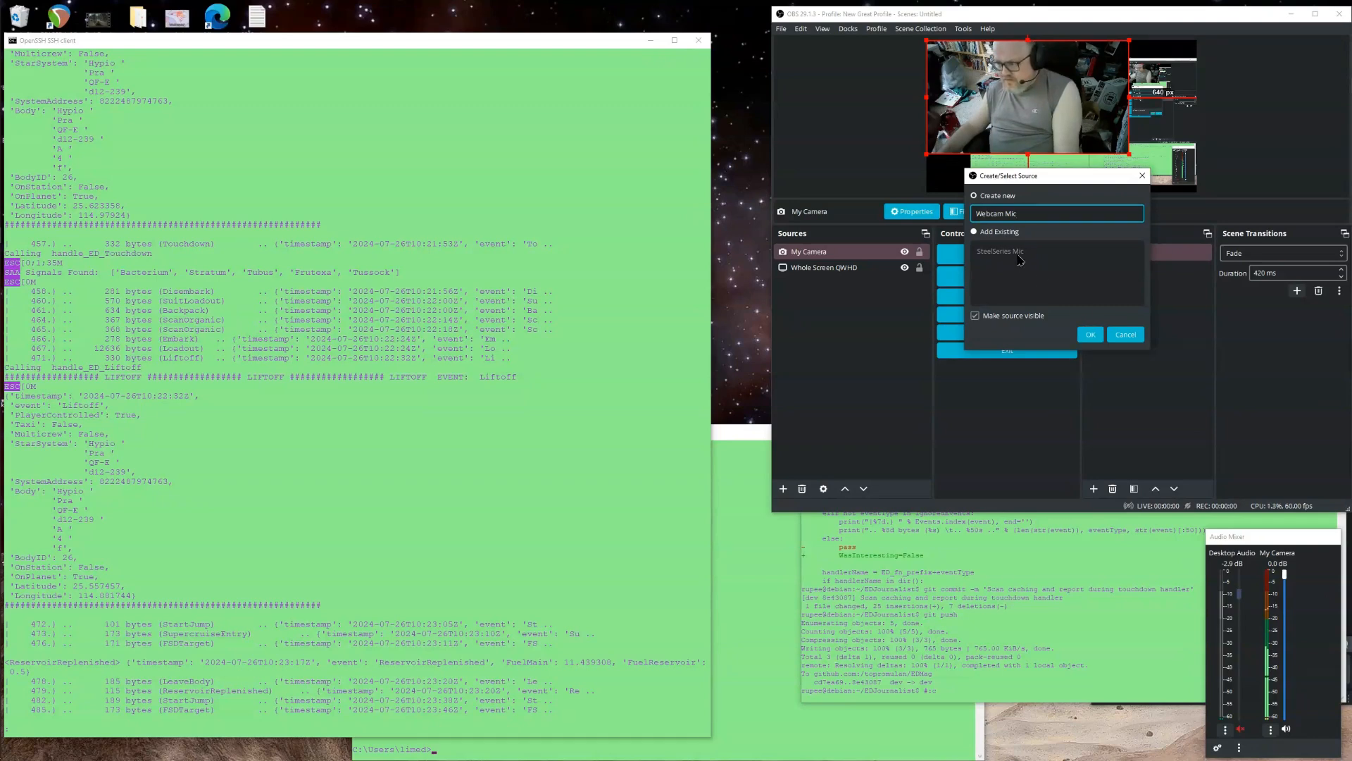
left_click(1091, 334)
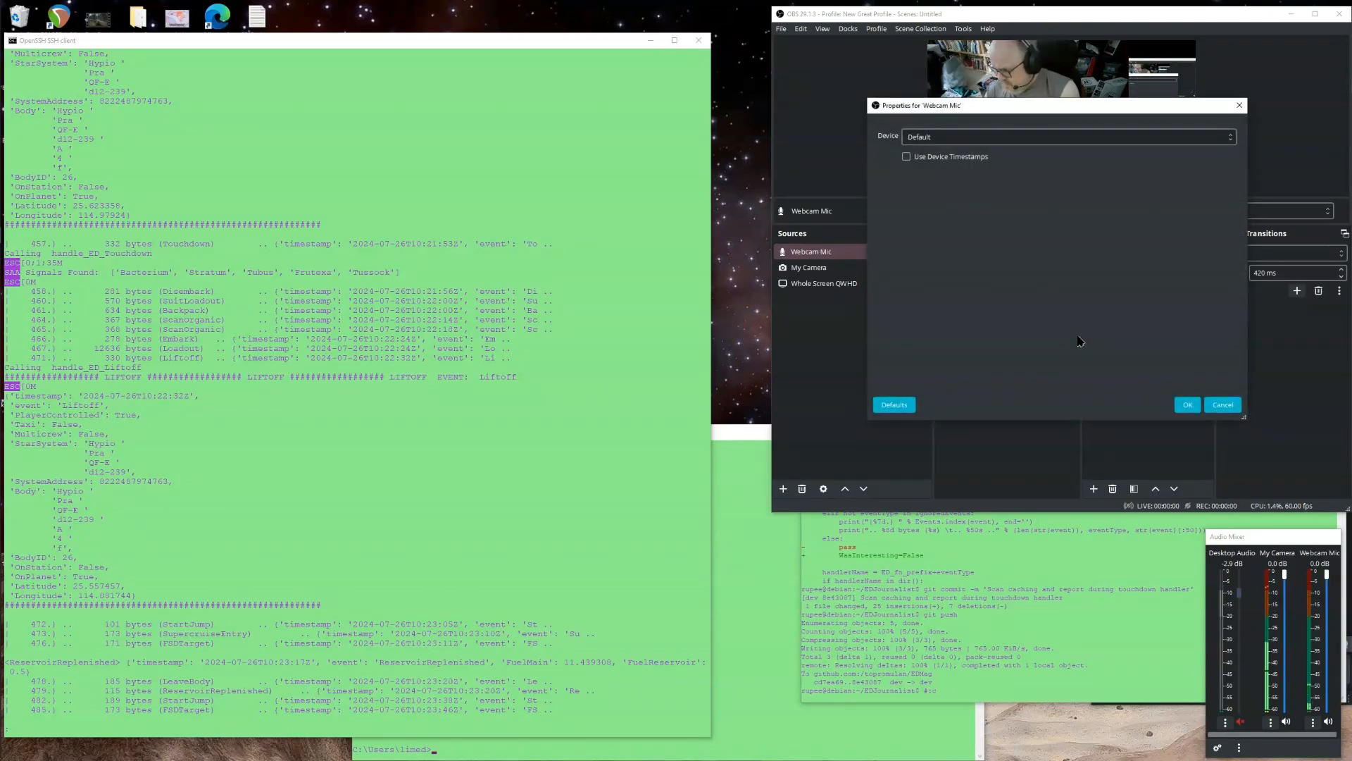
Set the Webcam Mic device to Microphone (Razer Kiyo X) and confirm its properties.
left_click(953, 138)
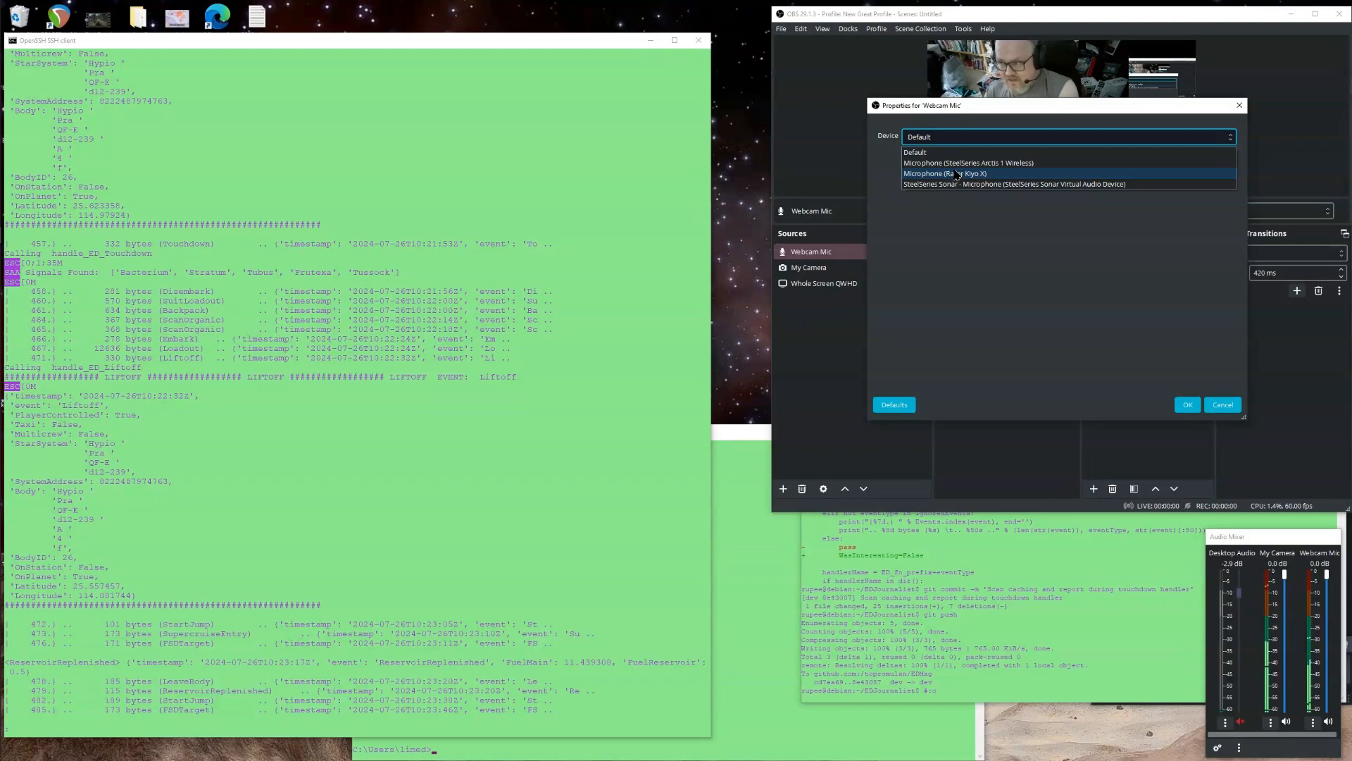
left_click(956, 174)
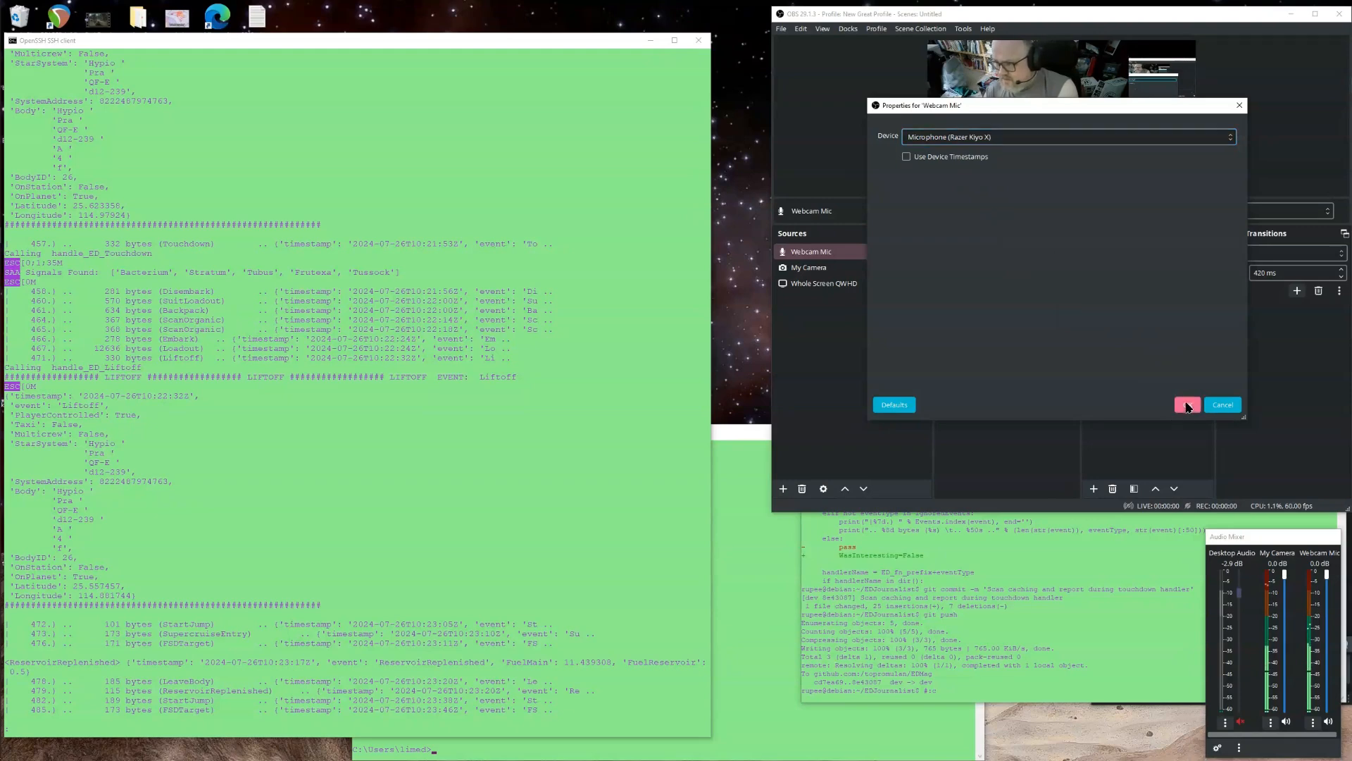
left_click(1188, 406)
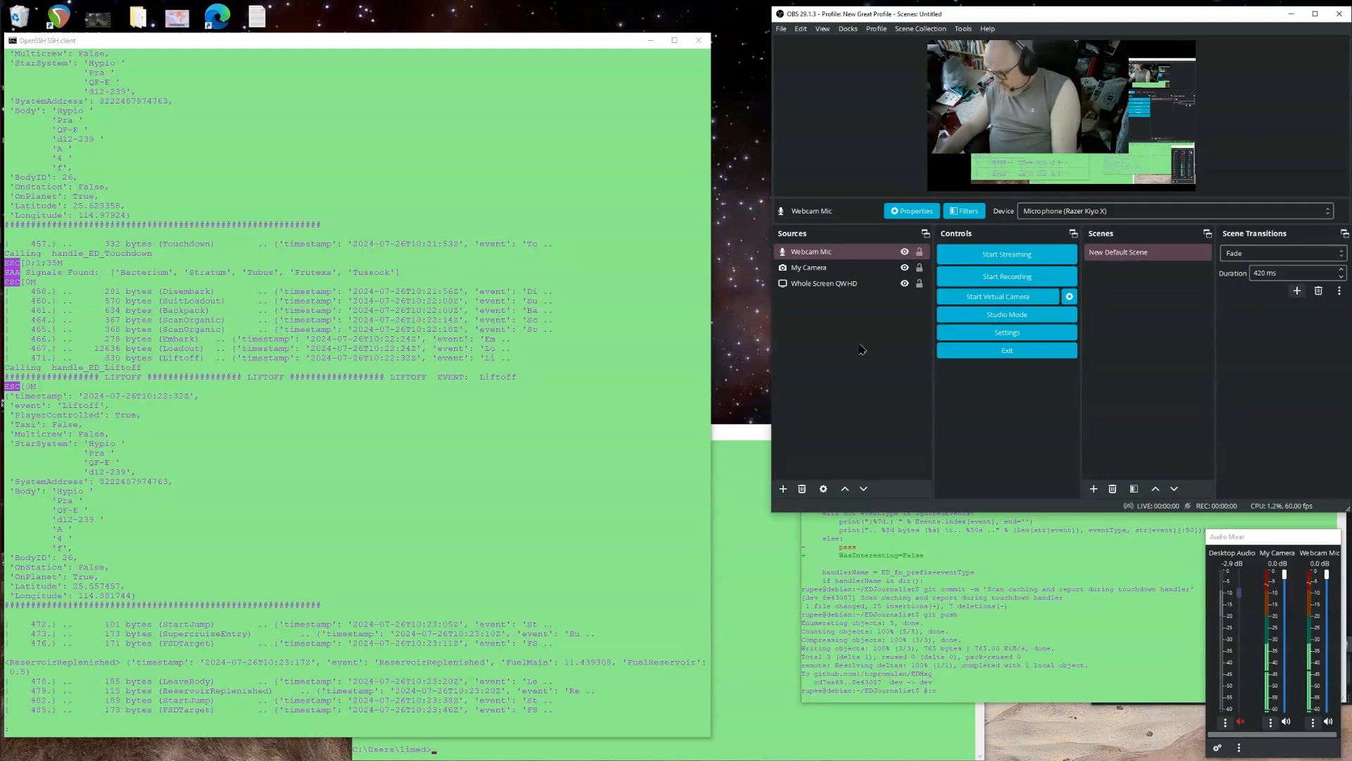
left_click(1270, 601)
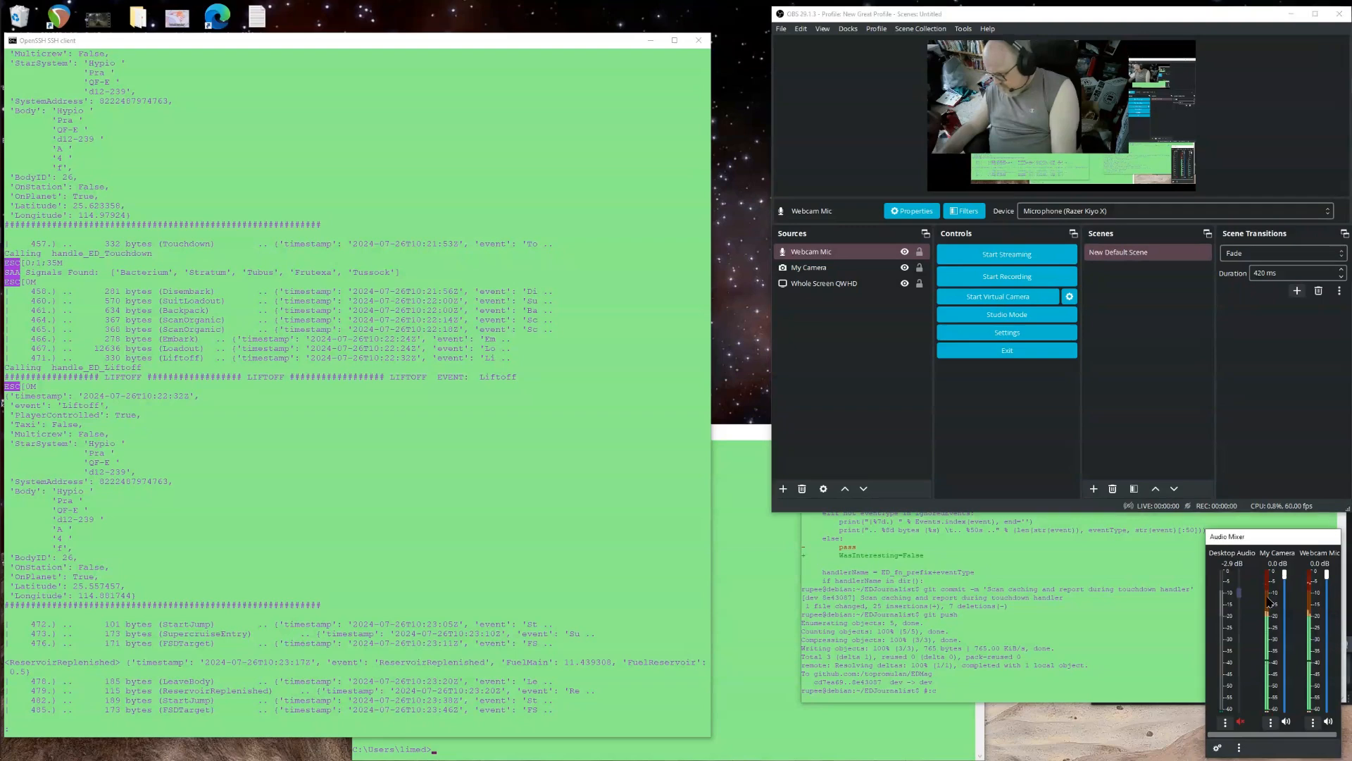
right_click(1306, 600)
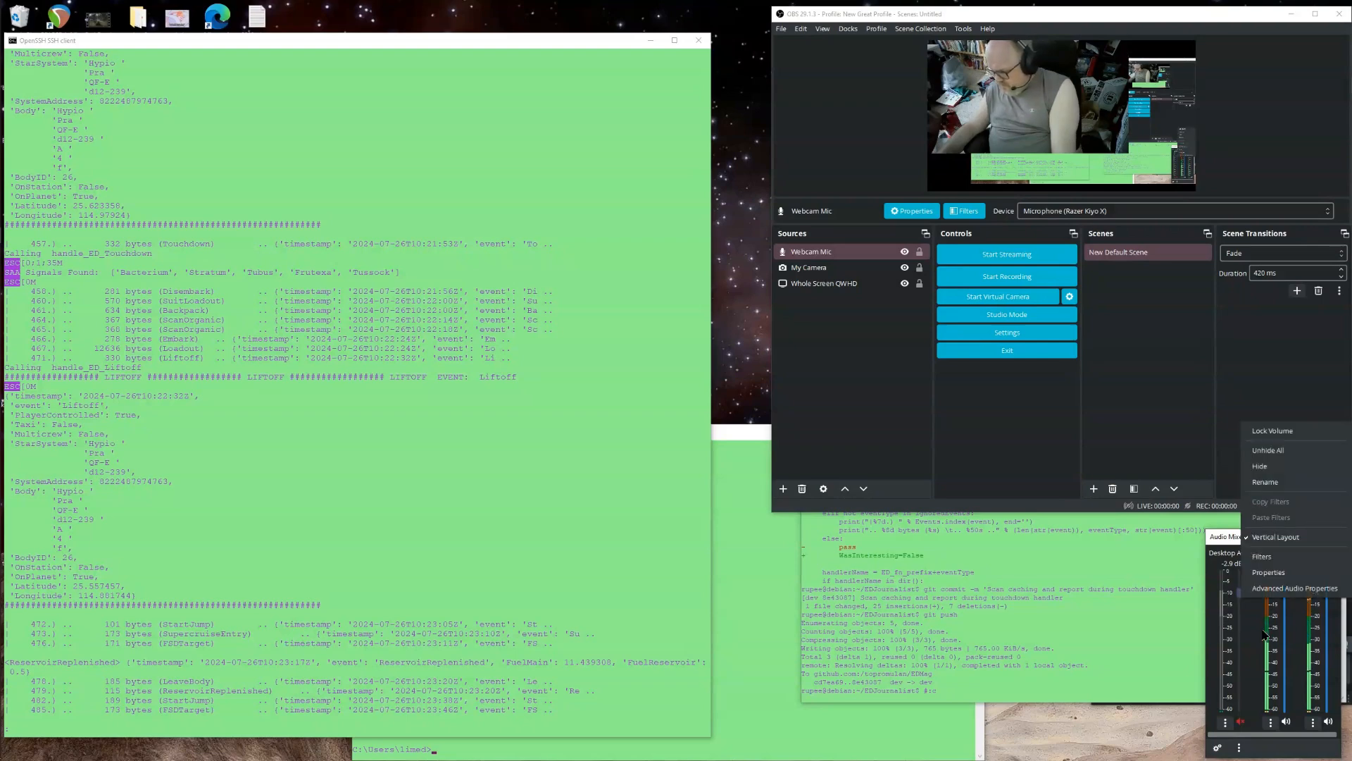
left_click(1267, 627)
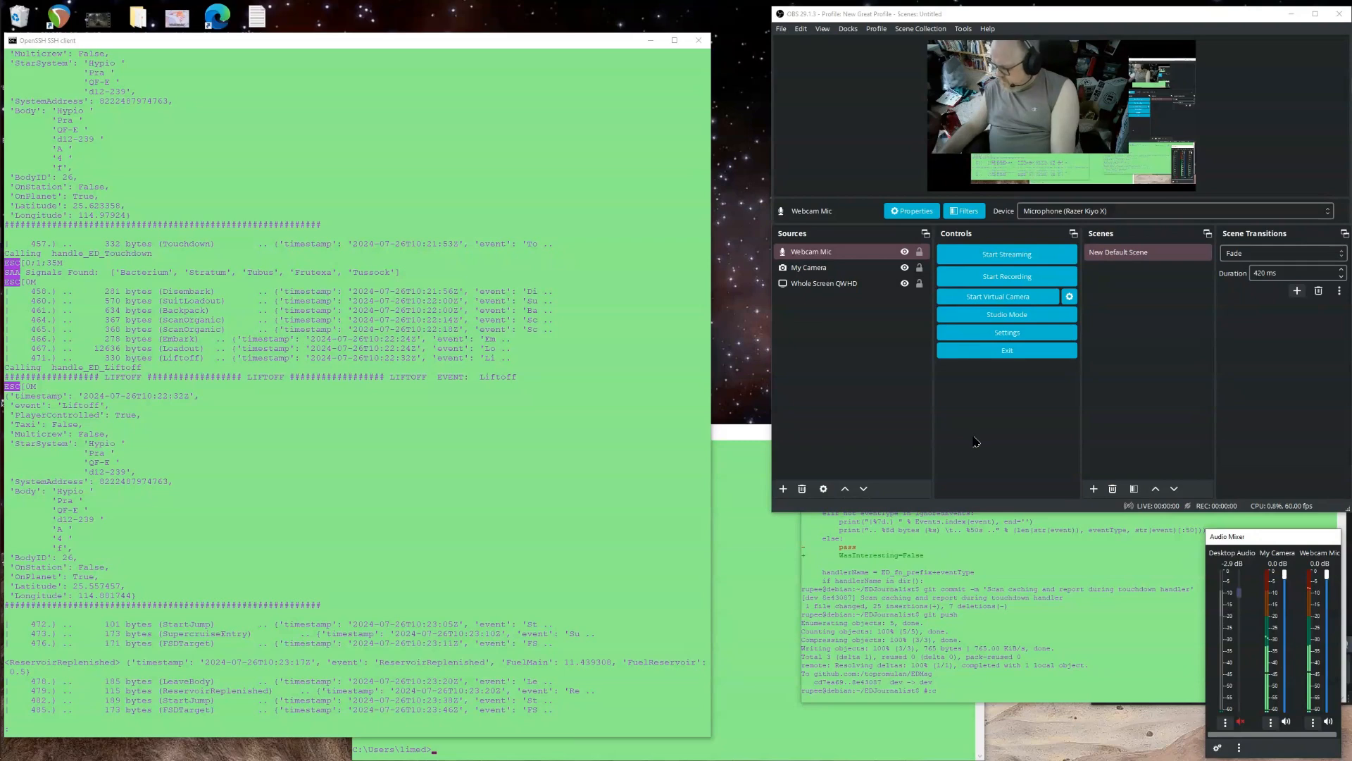
Hide the My Camera source and show it again.
left_click(845, 273)
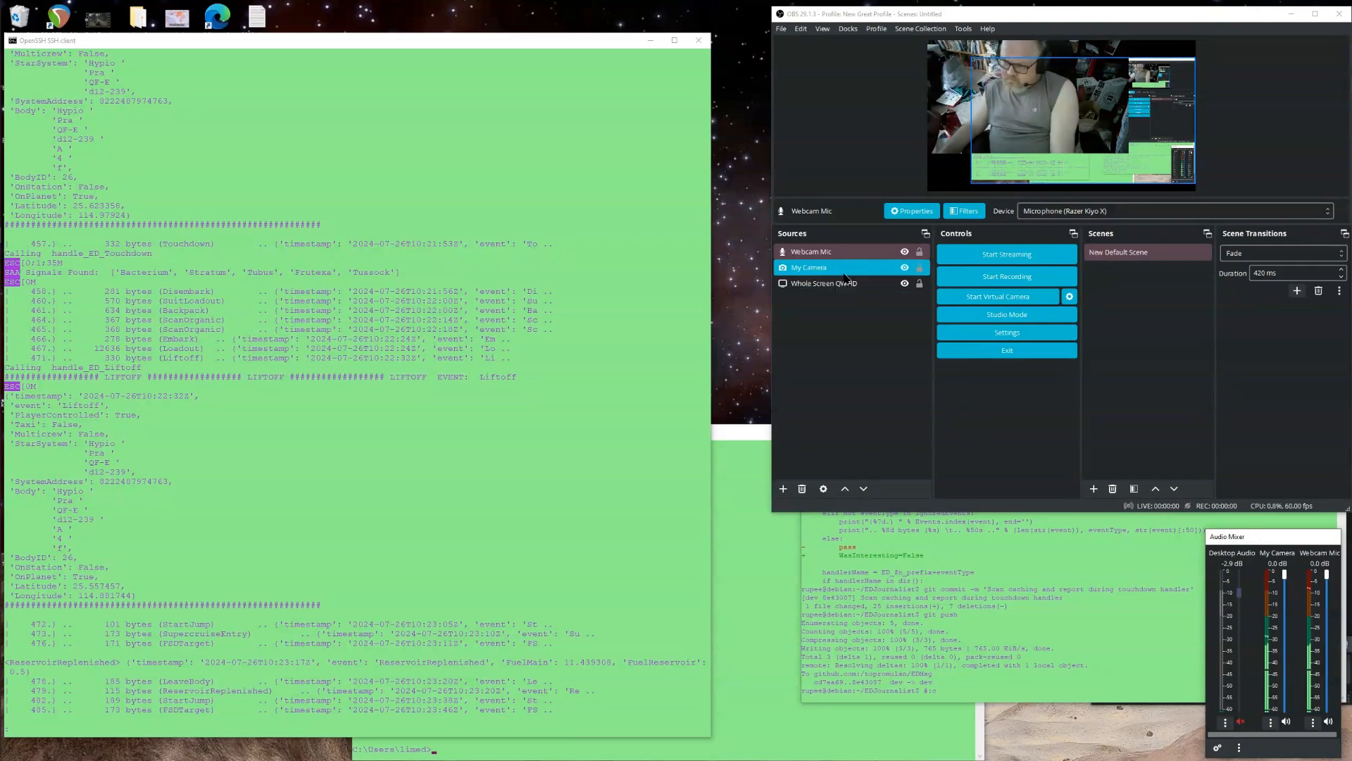
left_click(905, 268)
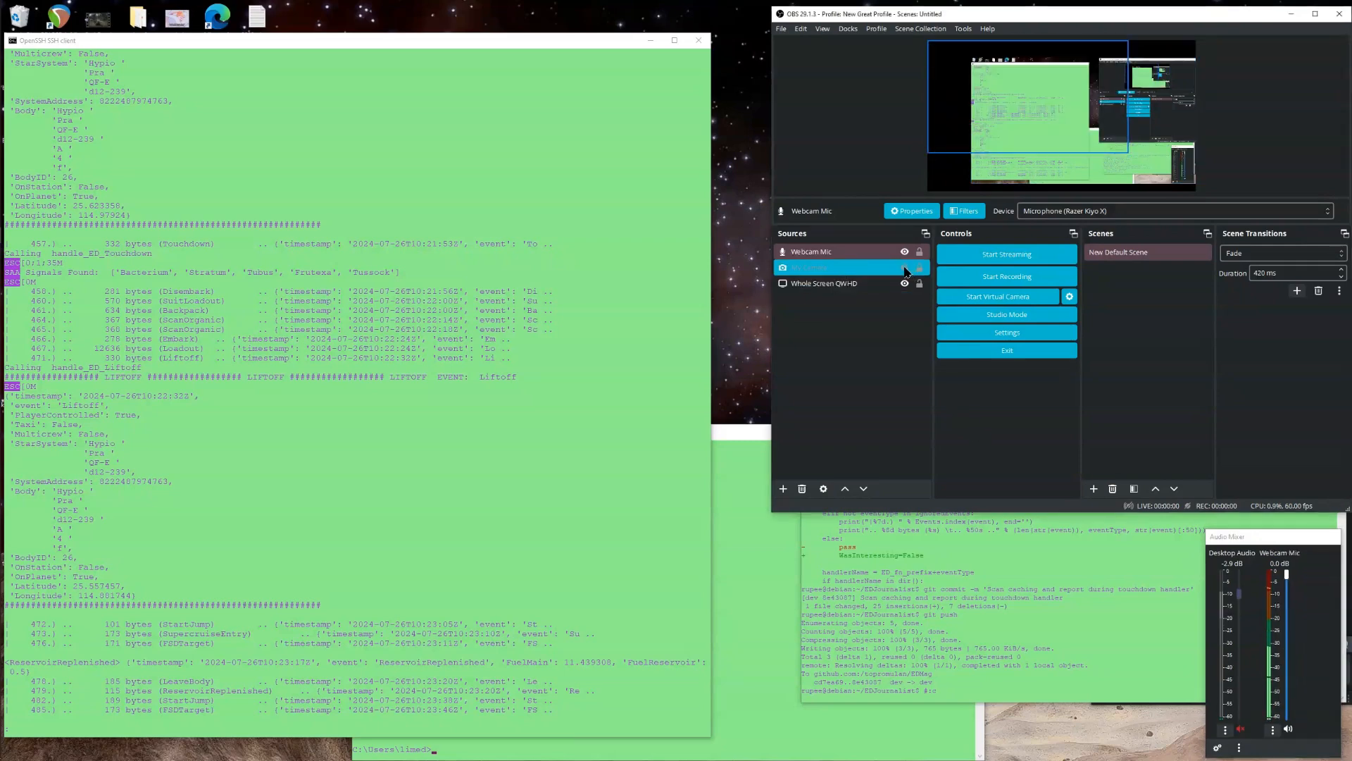
left_click(905, 269)
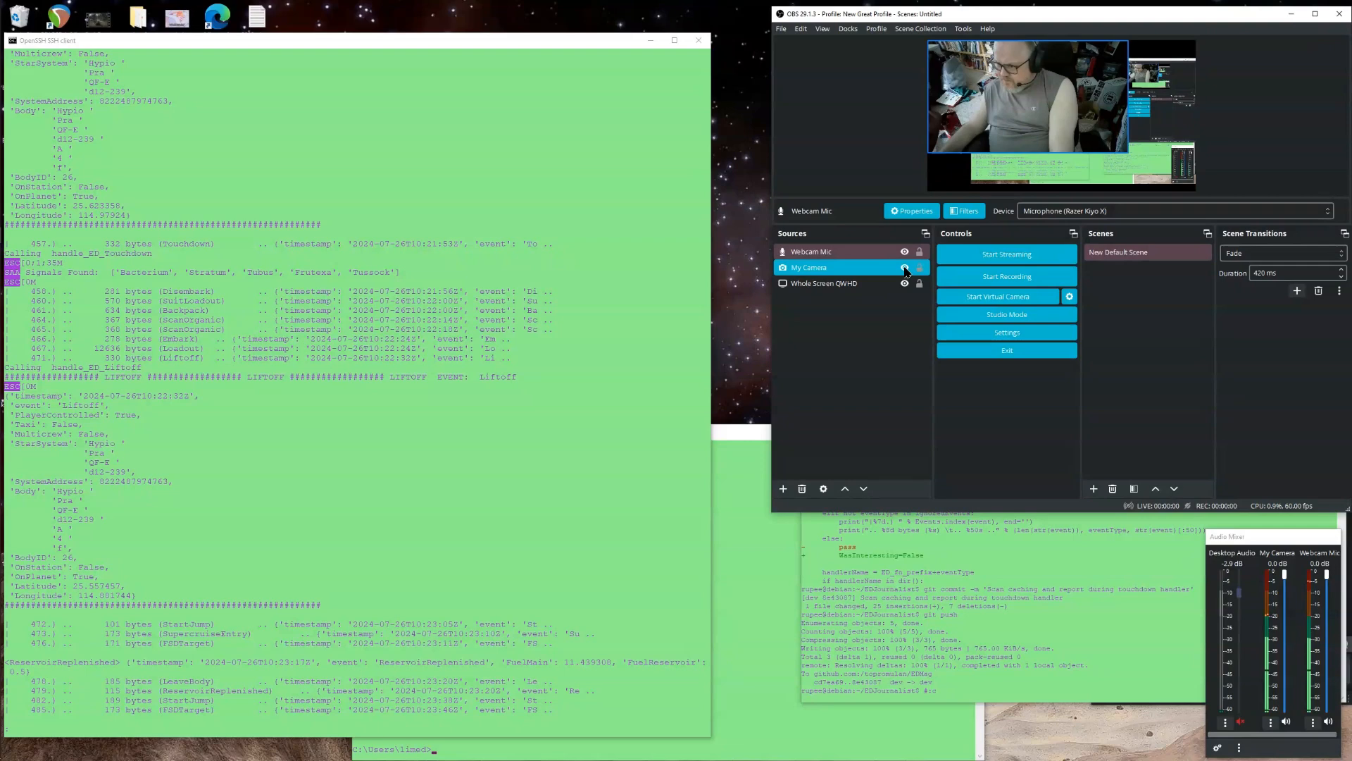
Remove the Webcam Mic source from the scene.
left_click(837, 252)
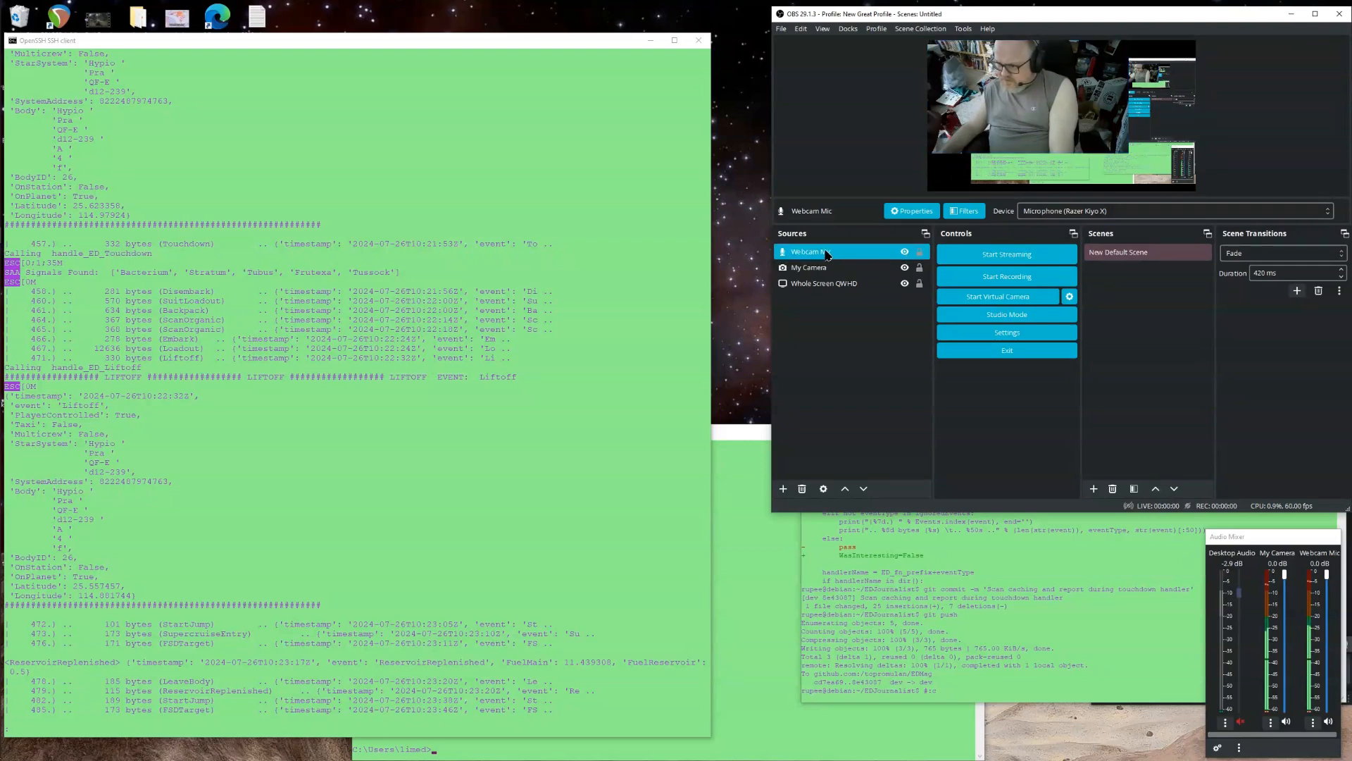
right_click(826, 255)
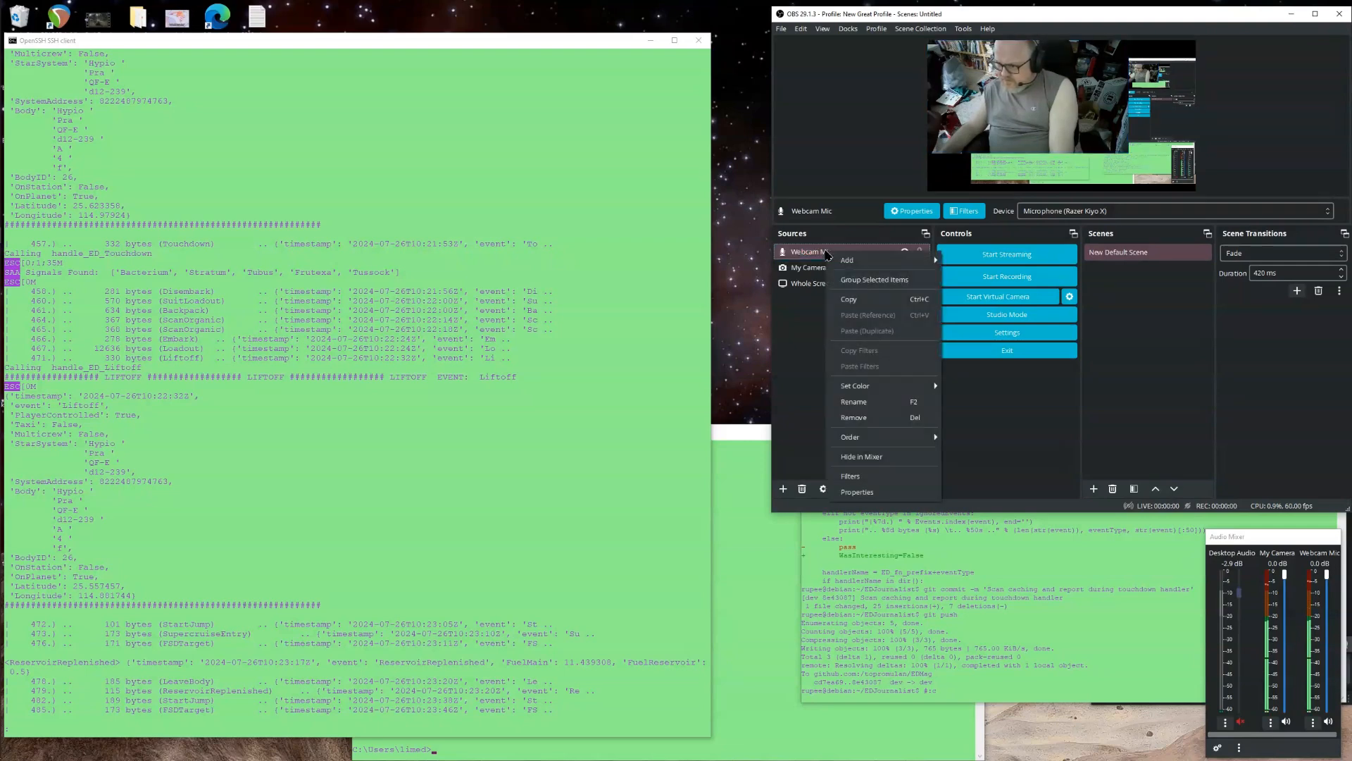
left_click(871, 419)
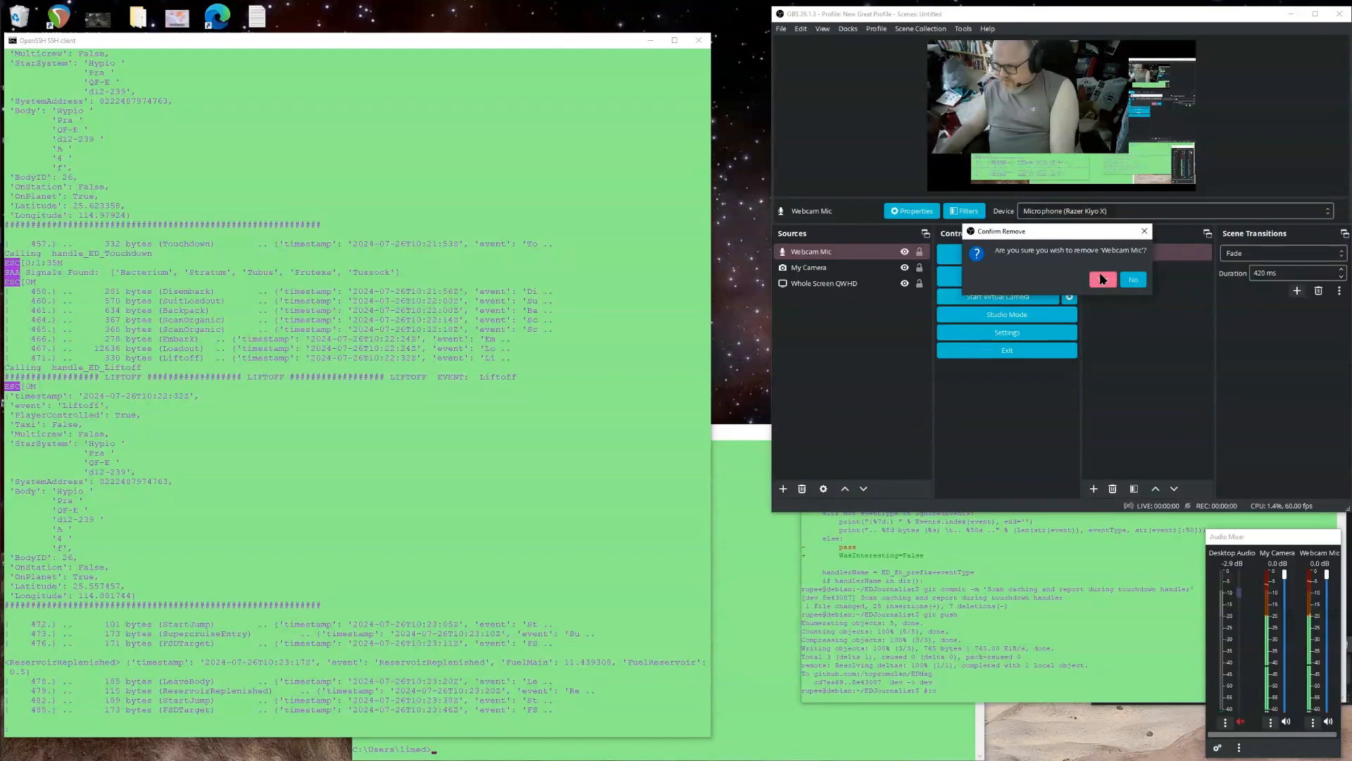
left_click(1103, 279)
Enlarge the Whole Screen QWHD capture in the preview from its lower-left and upper-right corners to fill the canvas.
left_click(831, 252)
left_click(838, 356)
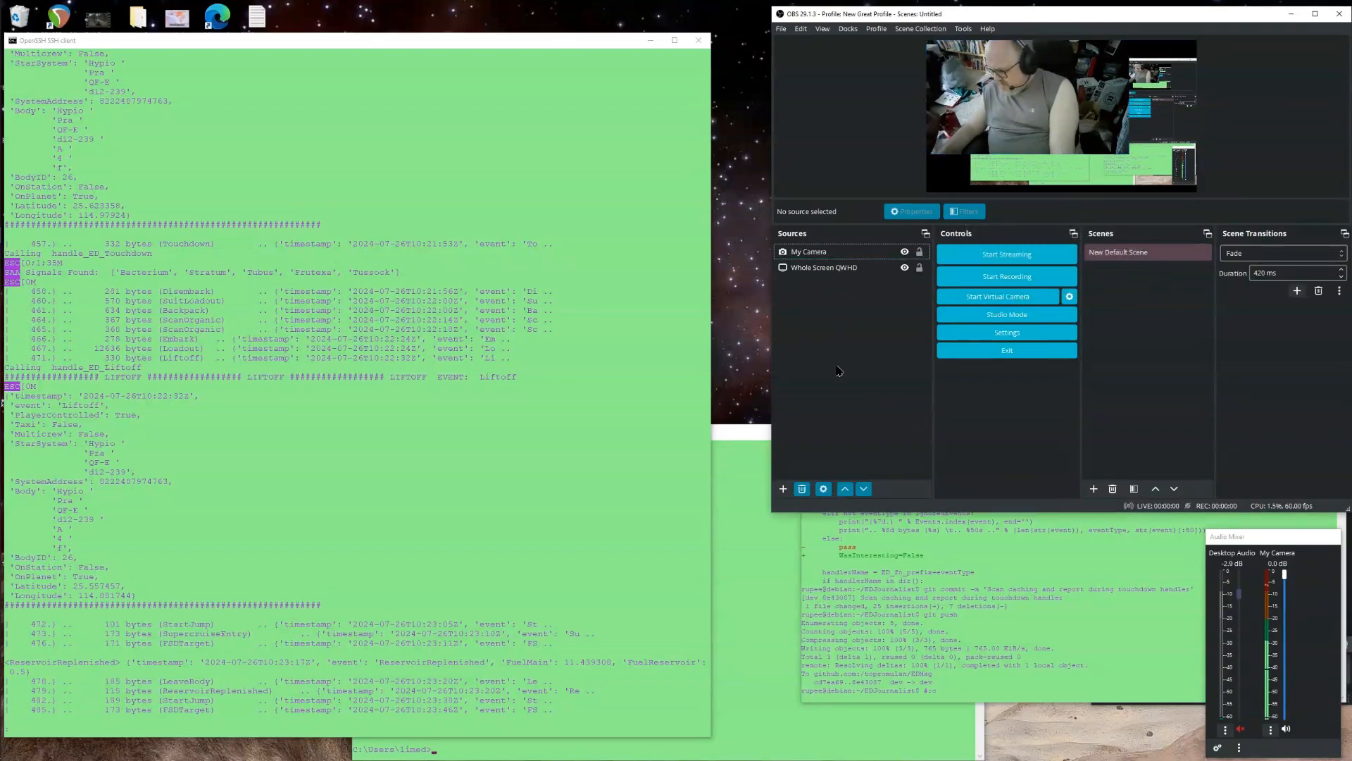
left_click(884, 254)
left_click(870, 269)
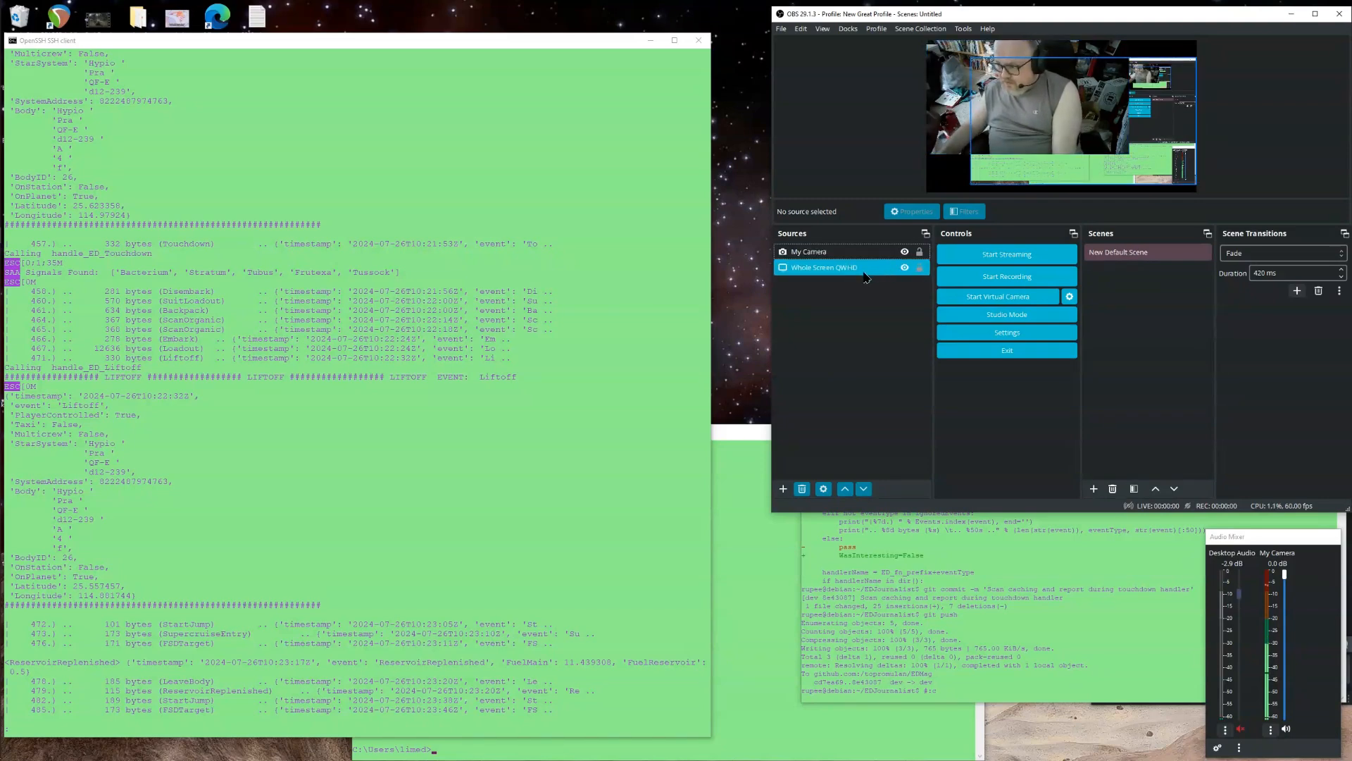
left_click(862, 282)
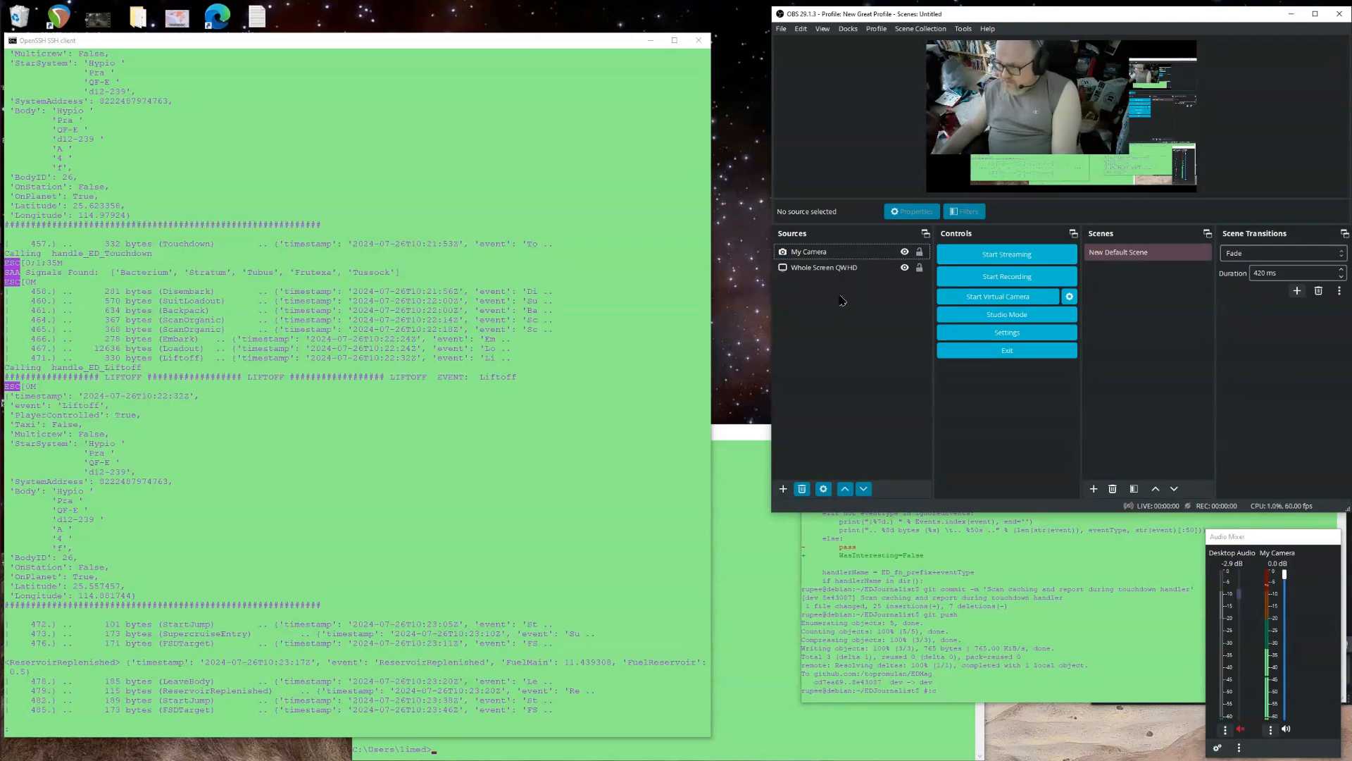
left_click(1025, 180)
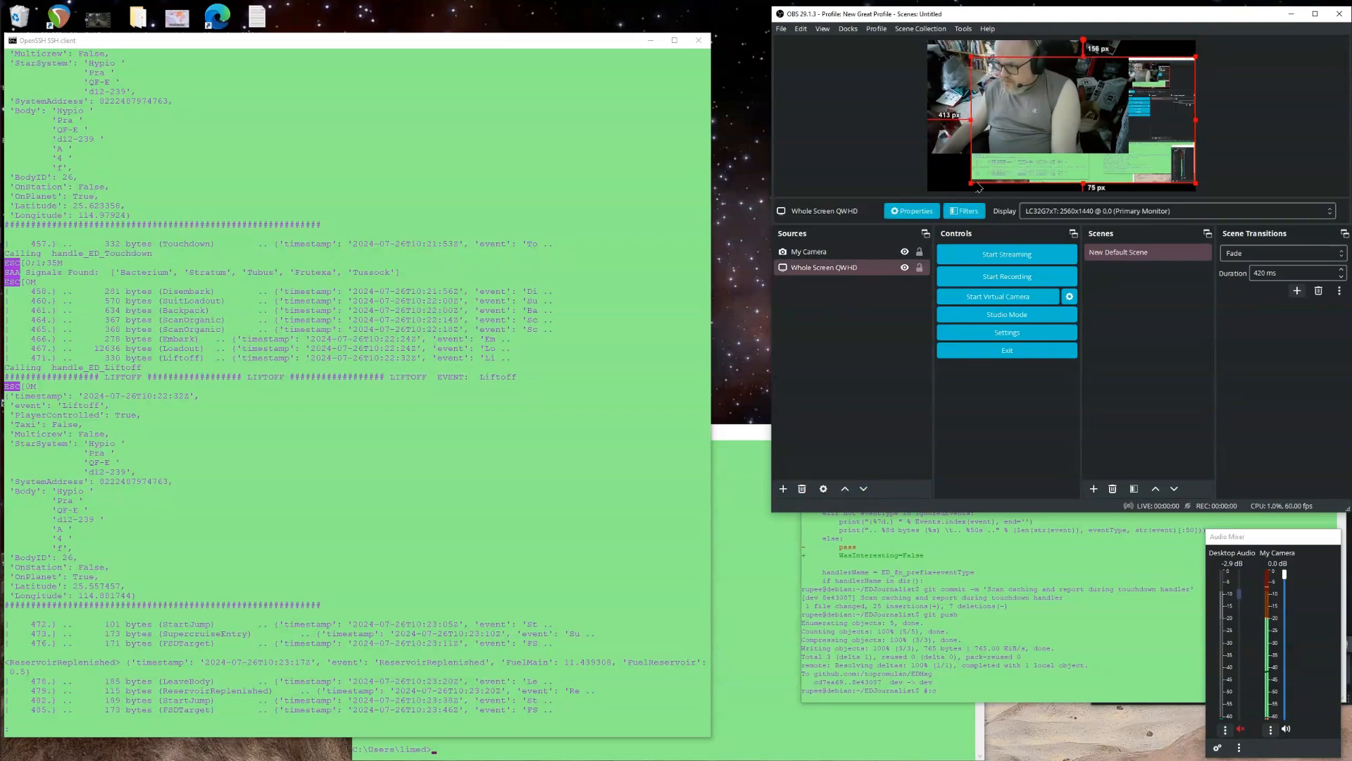
left_click_drag(969, 181, 928, 196)
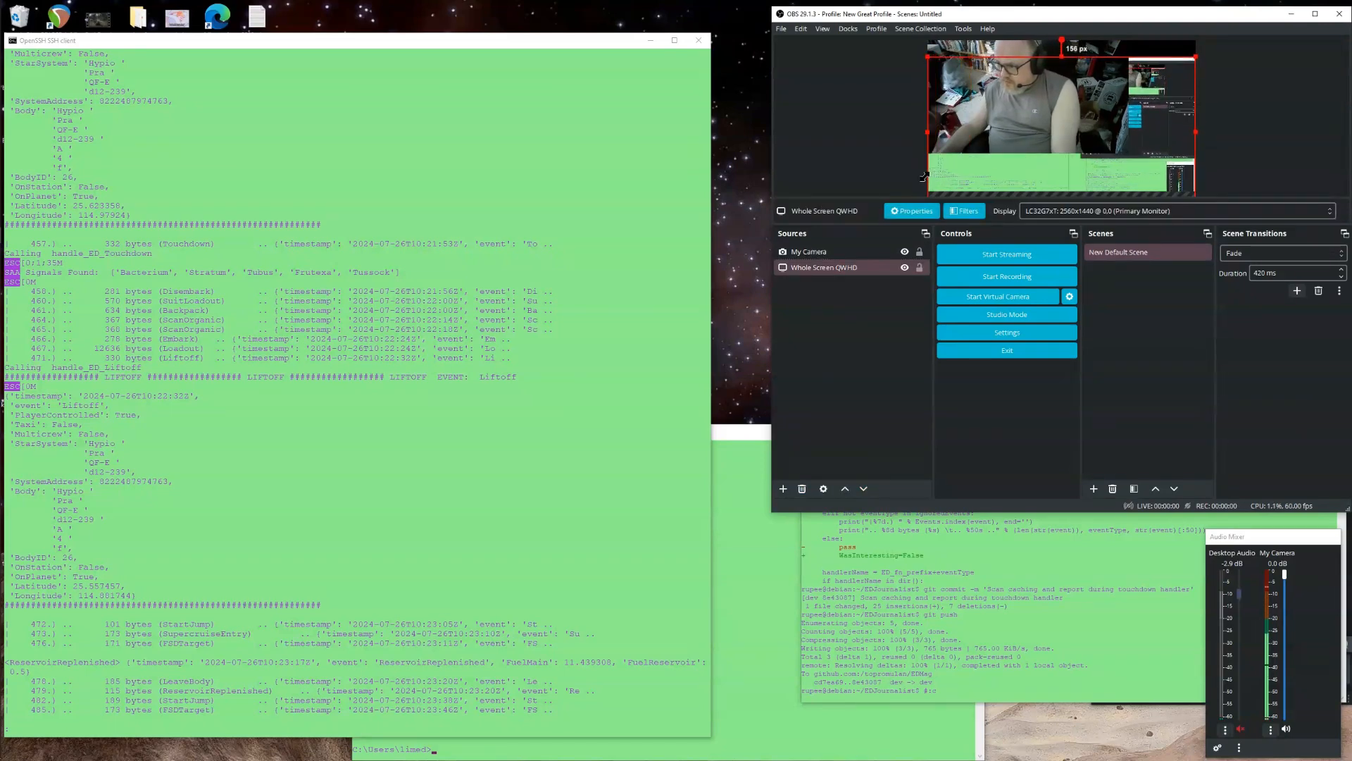
left_click_drag(1196, 56, 1190, 44)
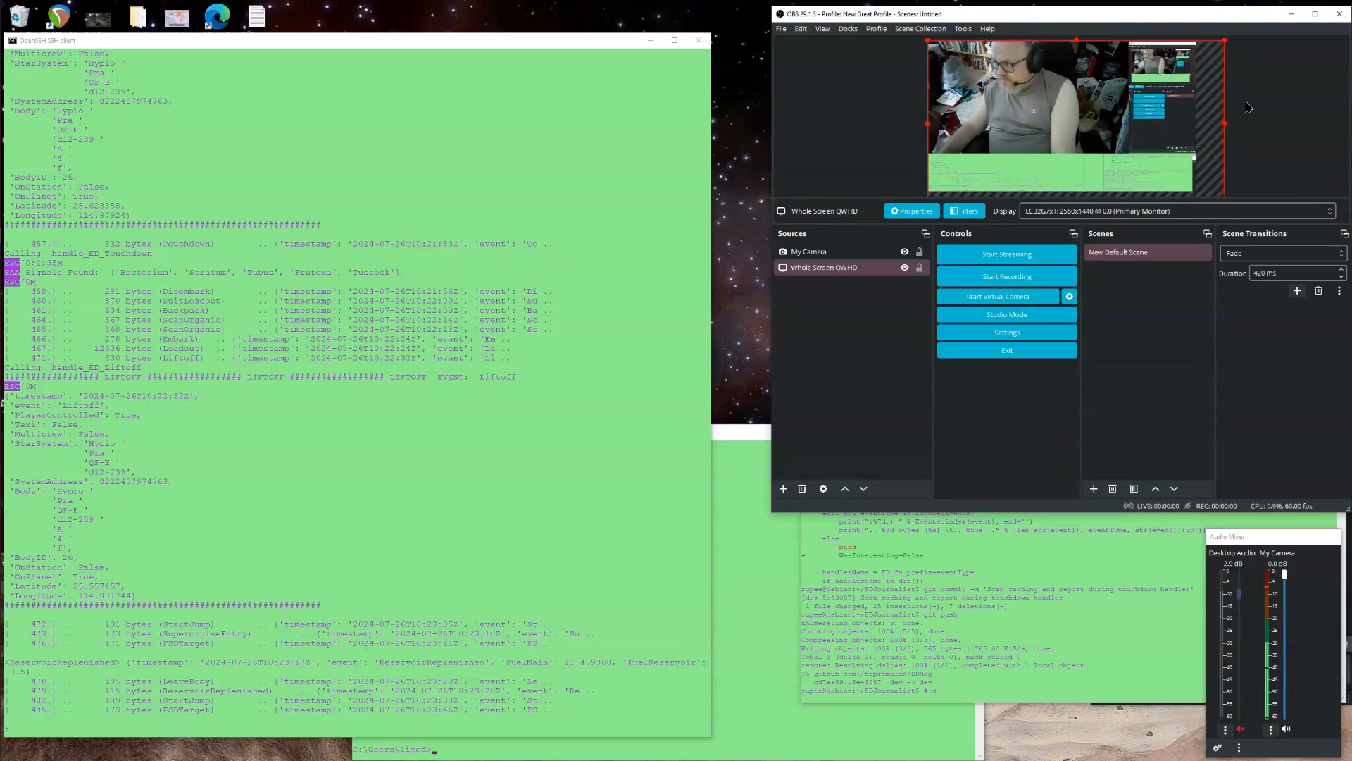
left_click(880, 30)
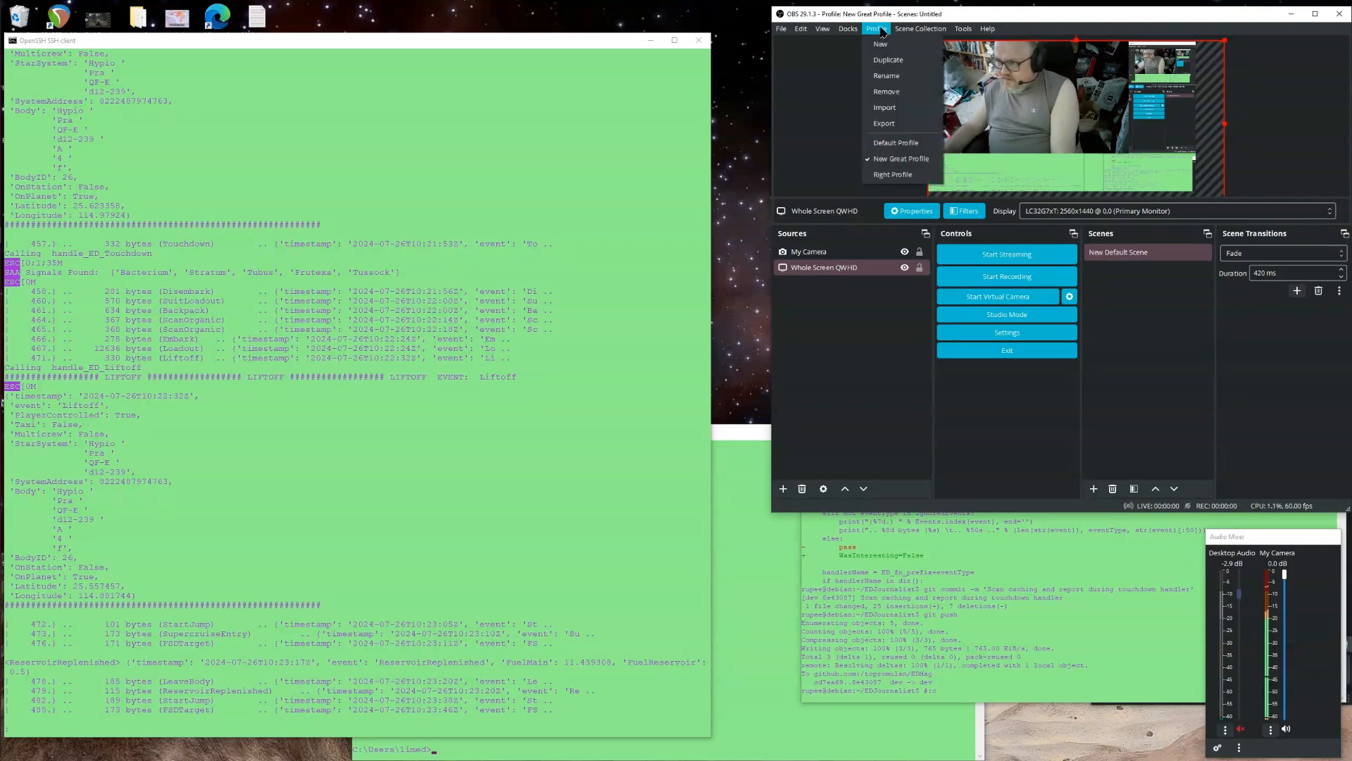
left_click(882, 31)
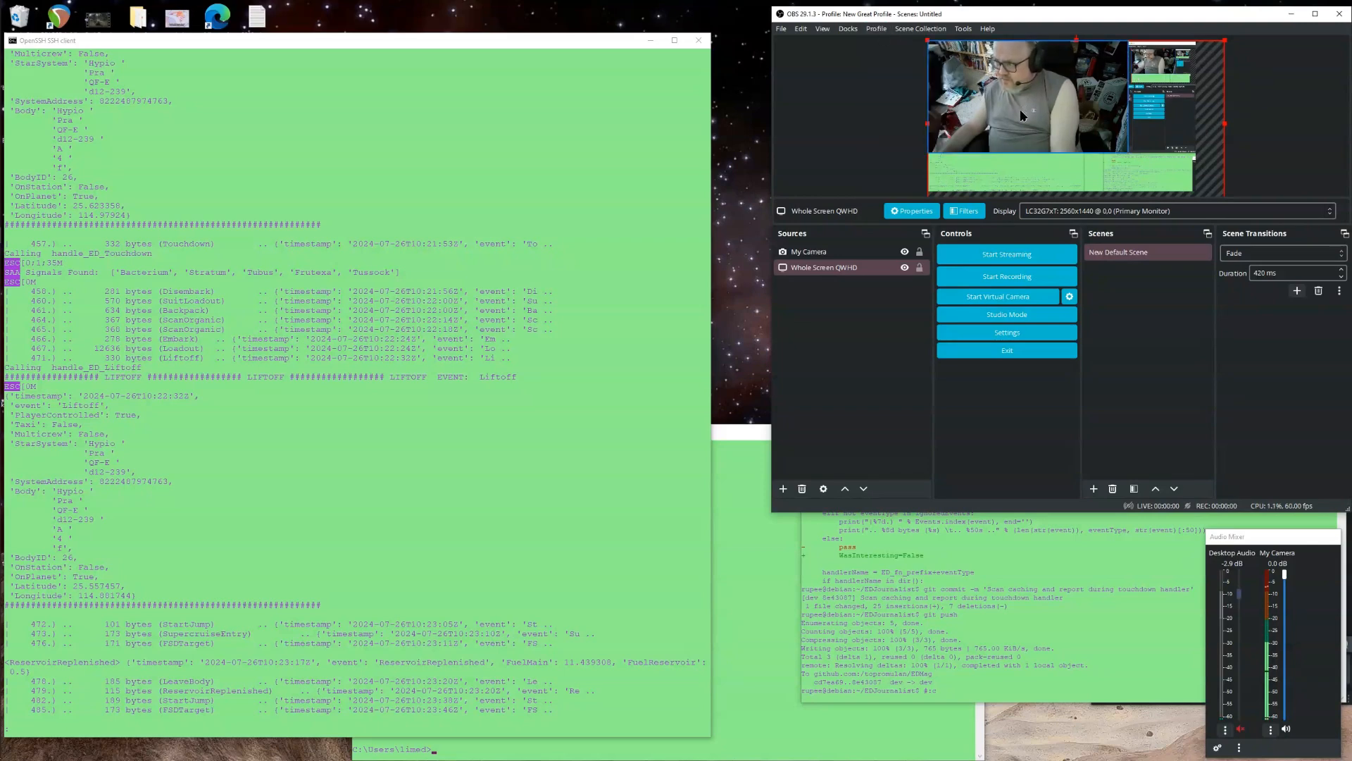
left_click(836, 268)
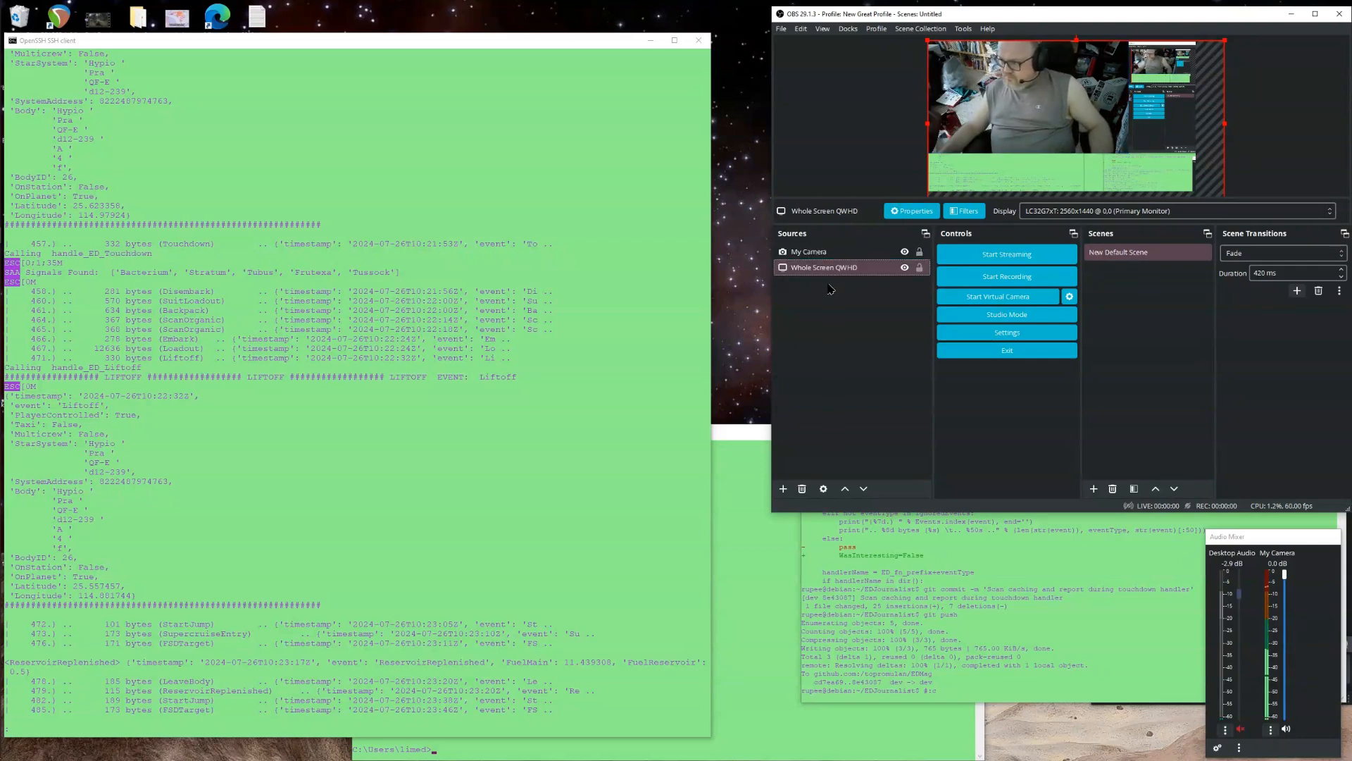
left_click(1093, 211)
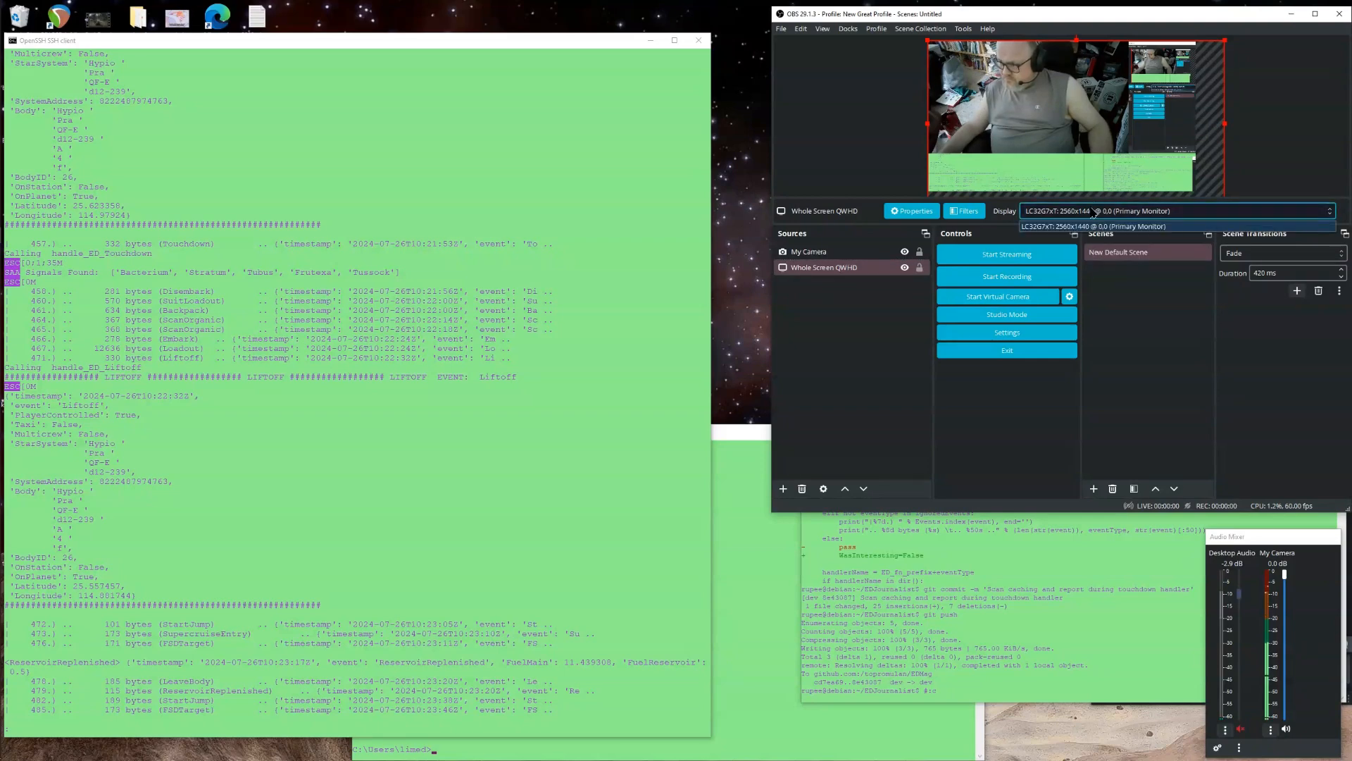
left_click(1093, 211)
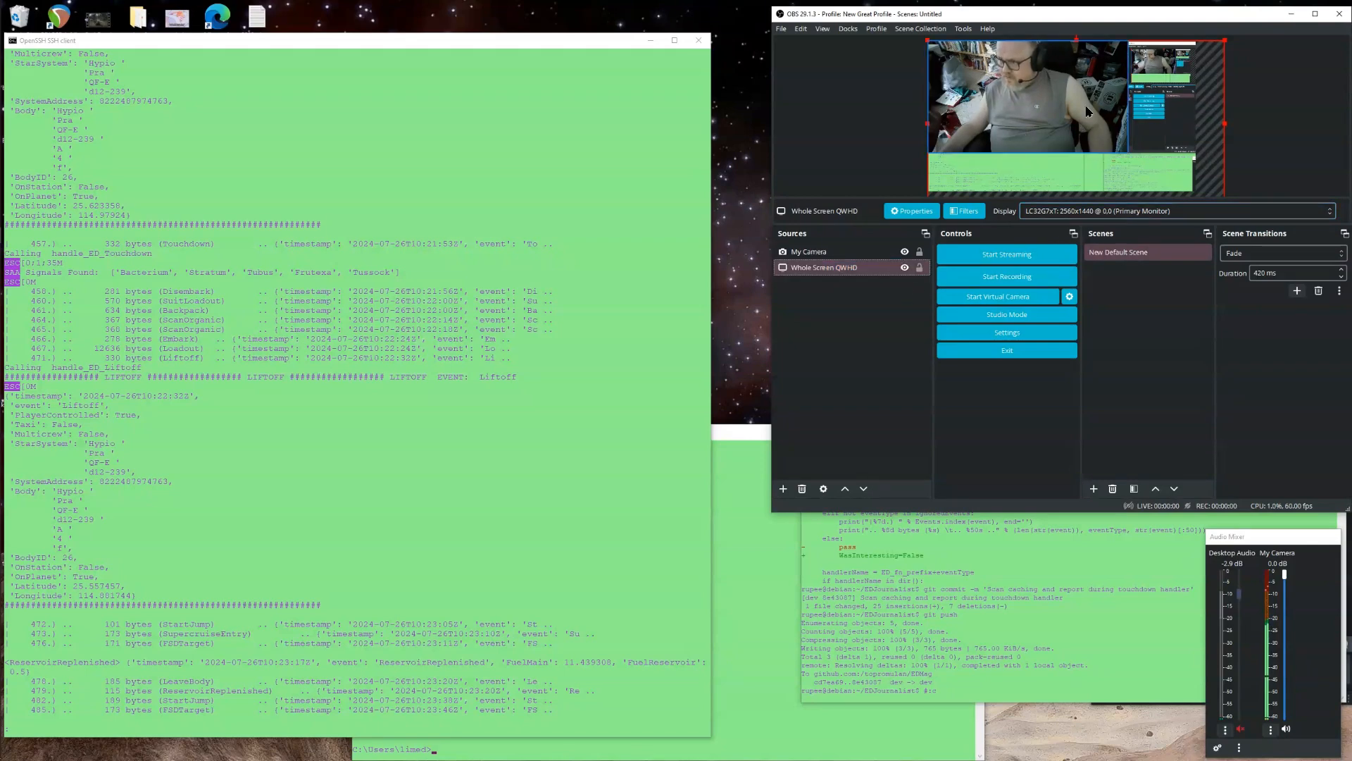
Remove the Whole Screen QWHD source from the scene.
left_click_drag(1224, 36, 1122, 95)
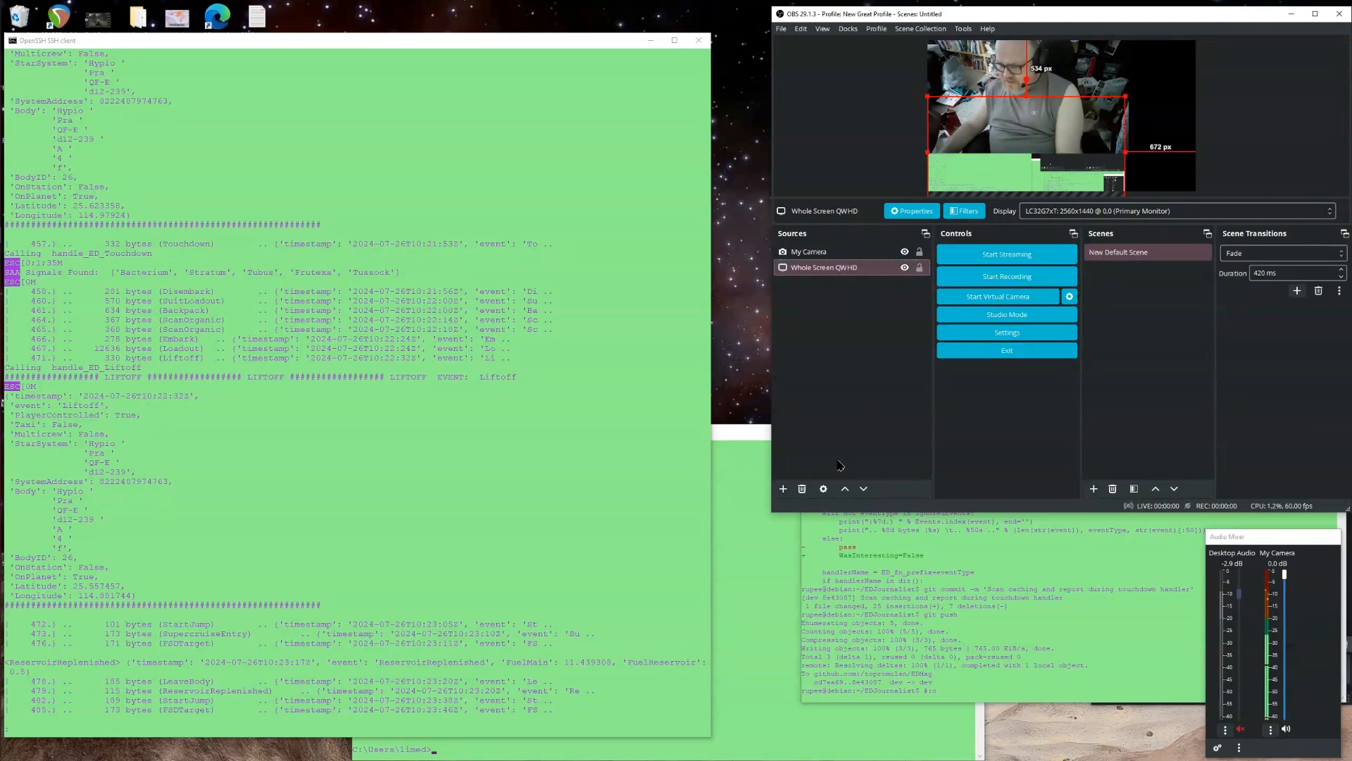
left_click(802, 488)
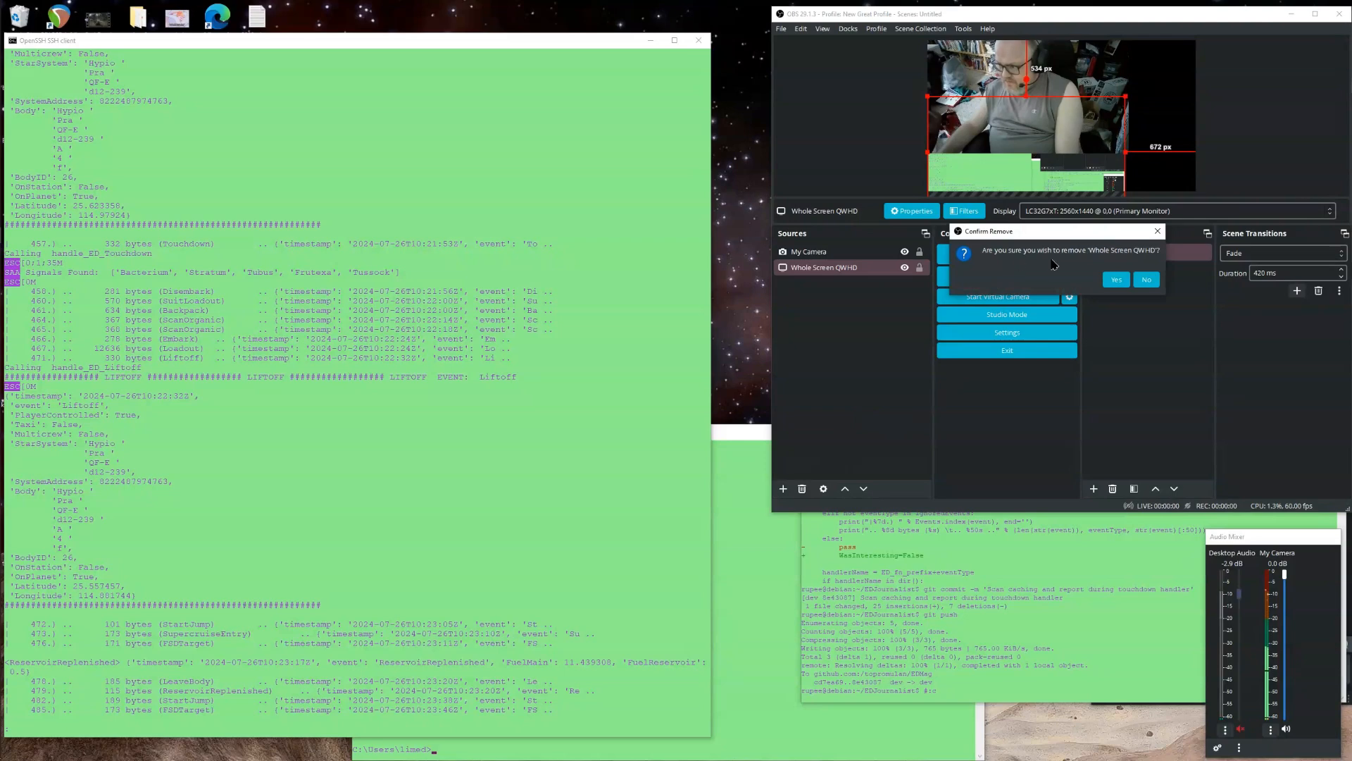
left_click(1115, 280)
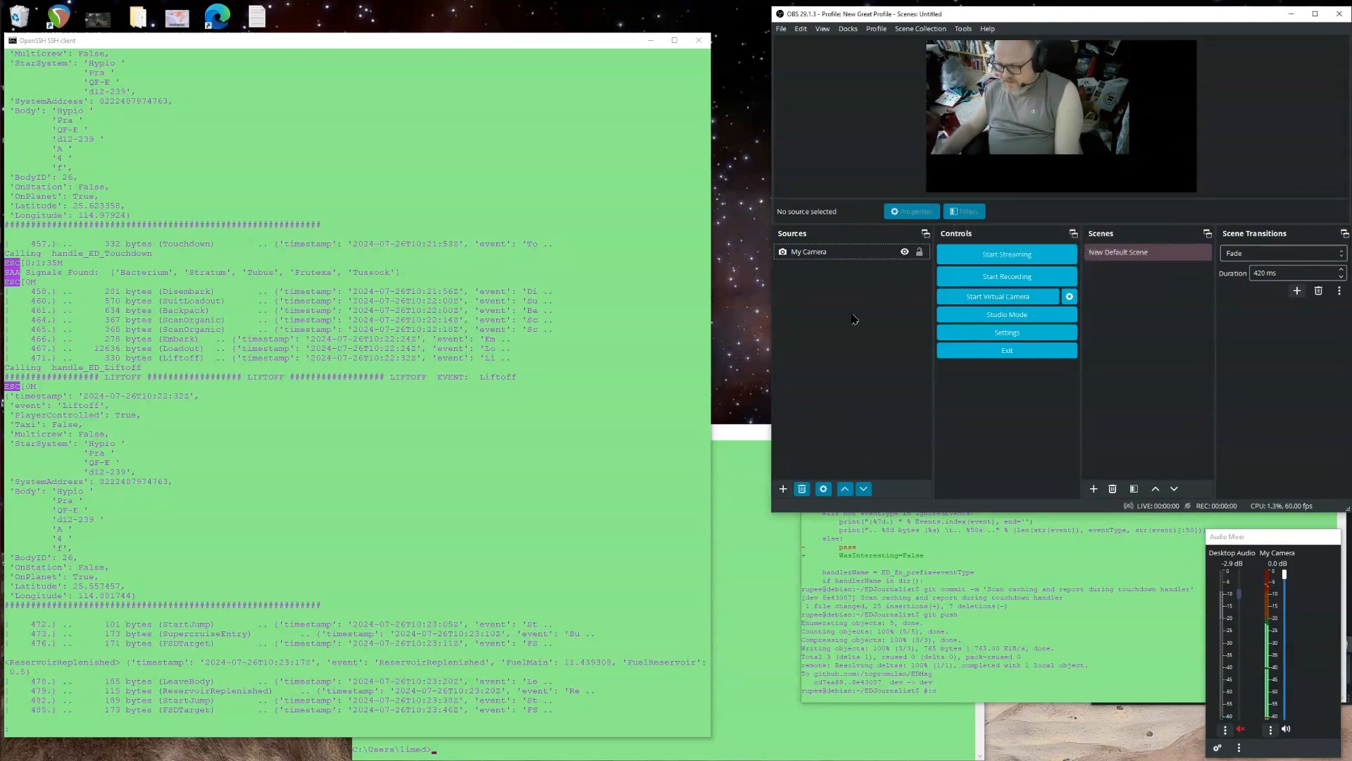
left_click(783, 488)
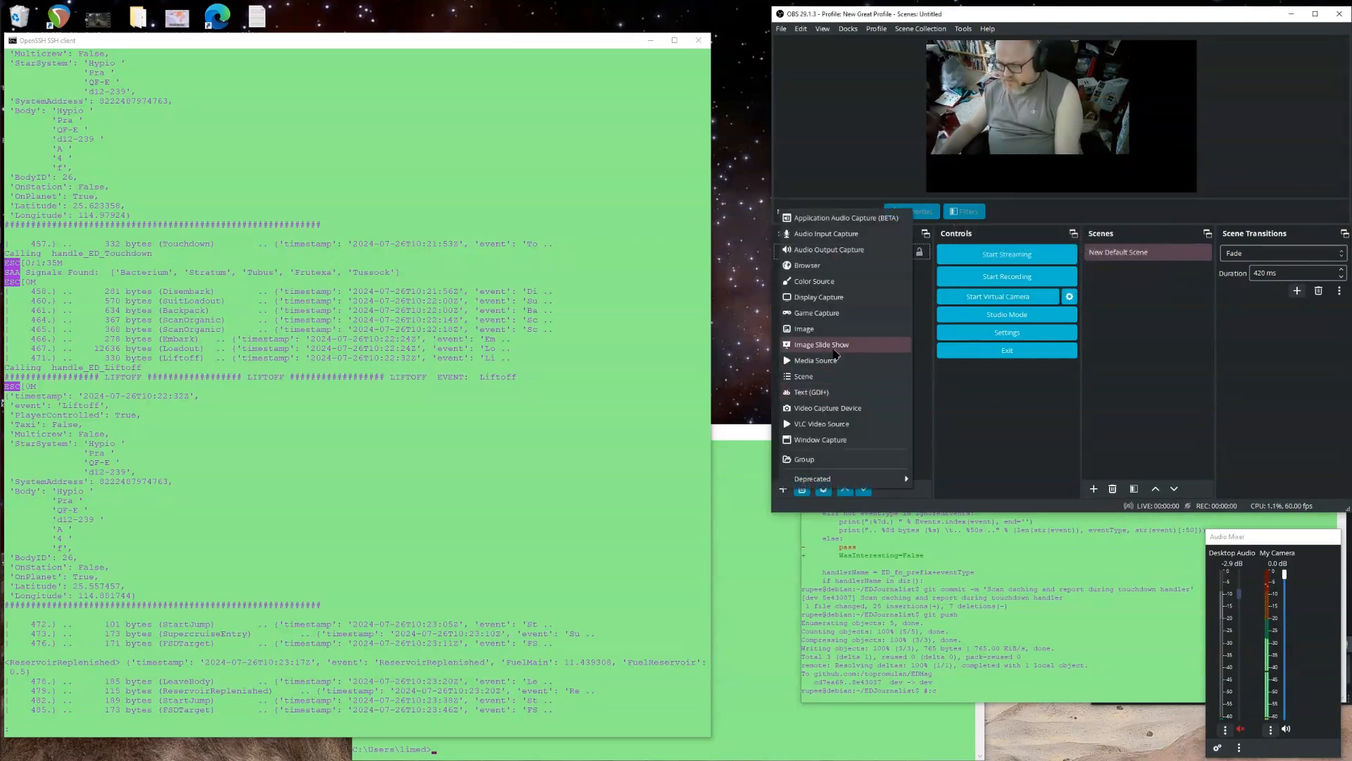
left_click(830, 299)
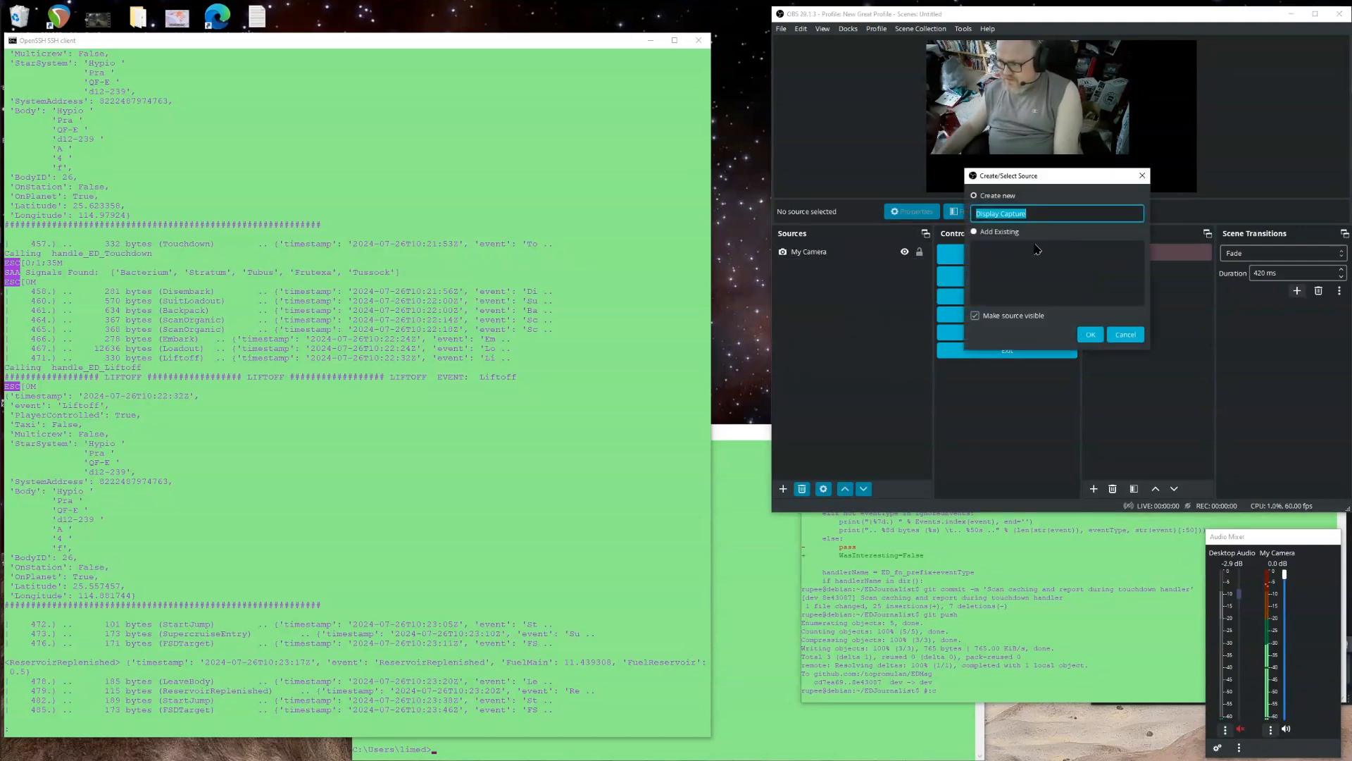
key("Escape")
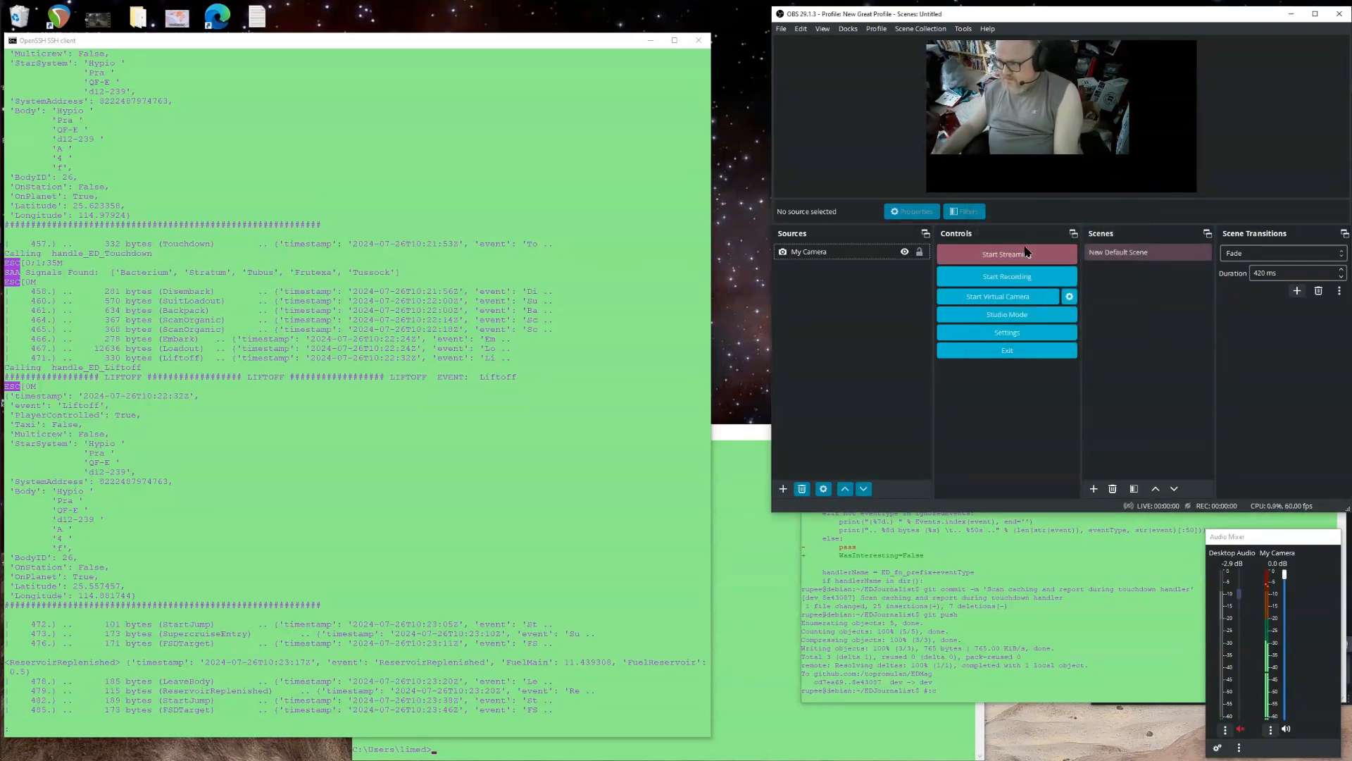
Add a new Display Capture source of the primary monitor with the Automatic capture method and accept its properties.
left_click(782, 489)
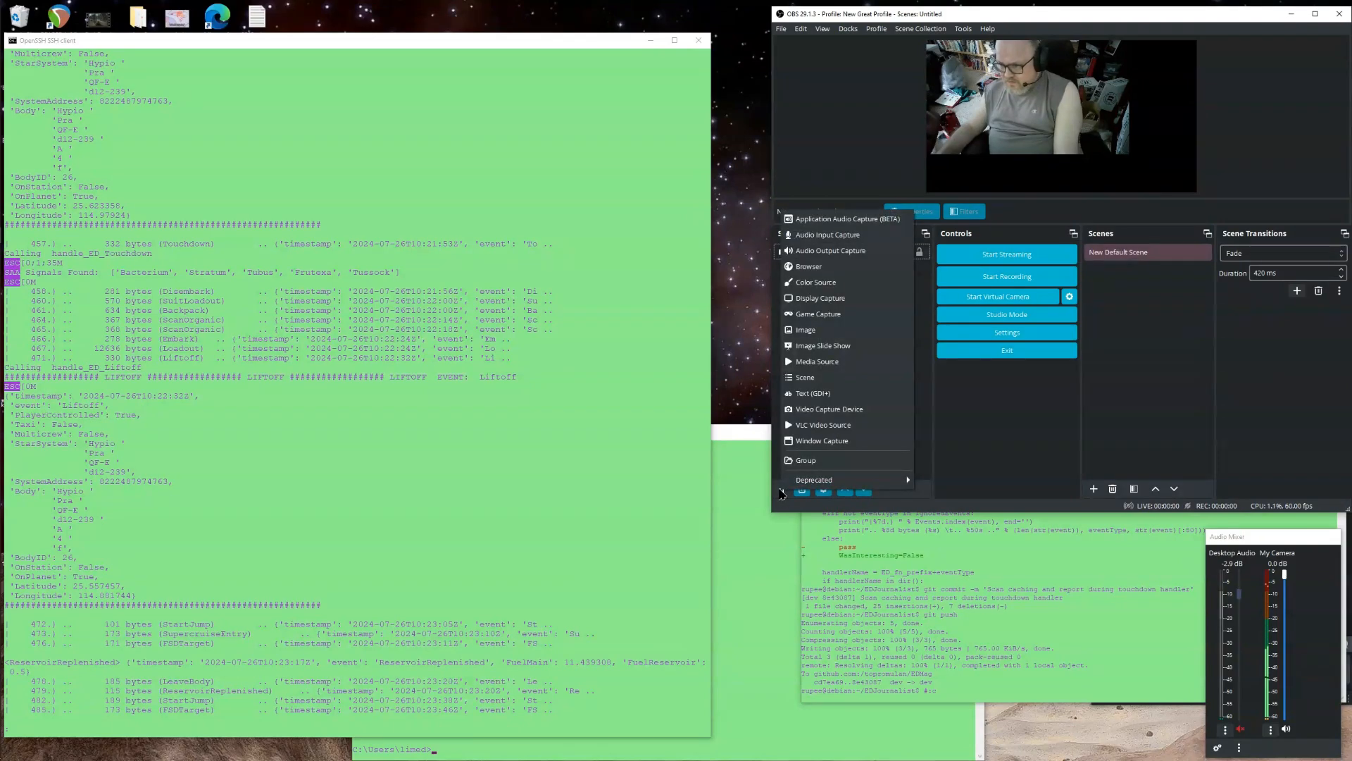
left_click(817, 299)
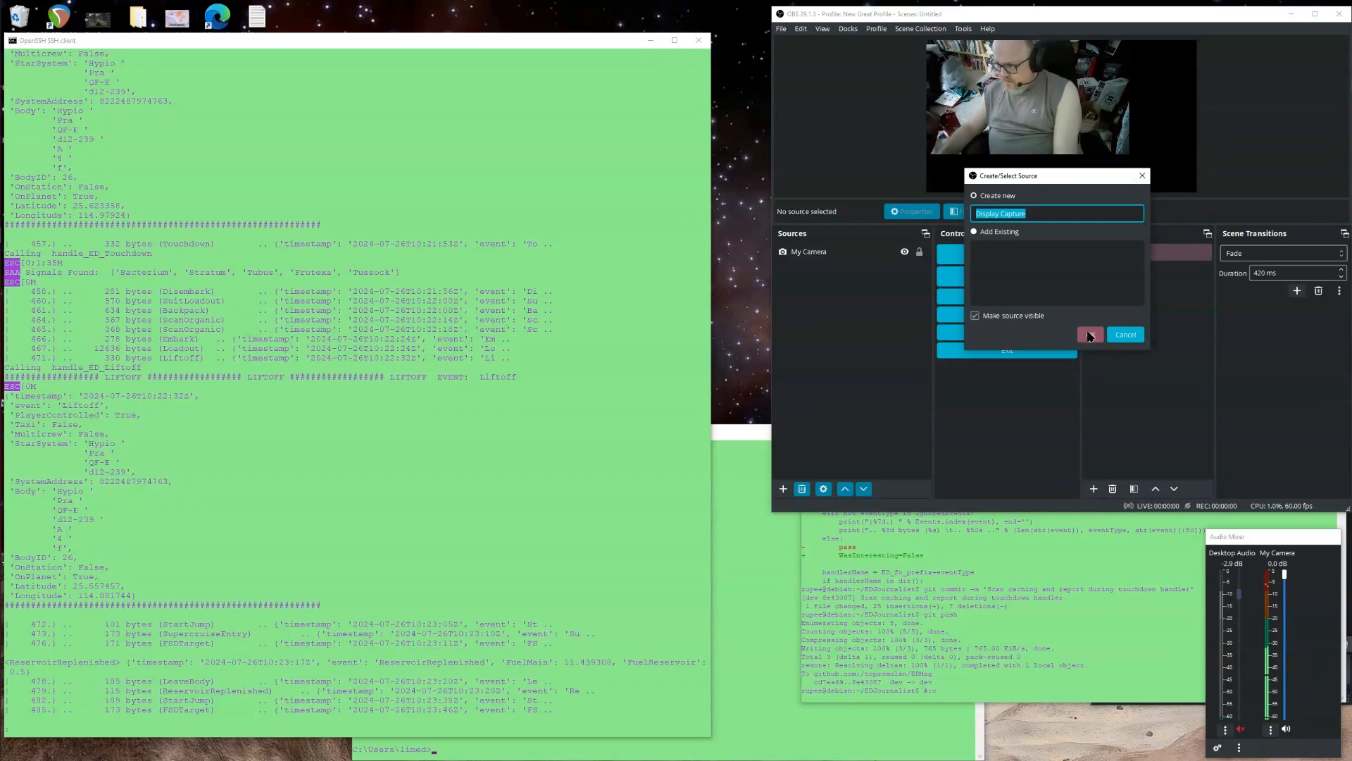
left_click(1089, 335)
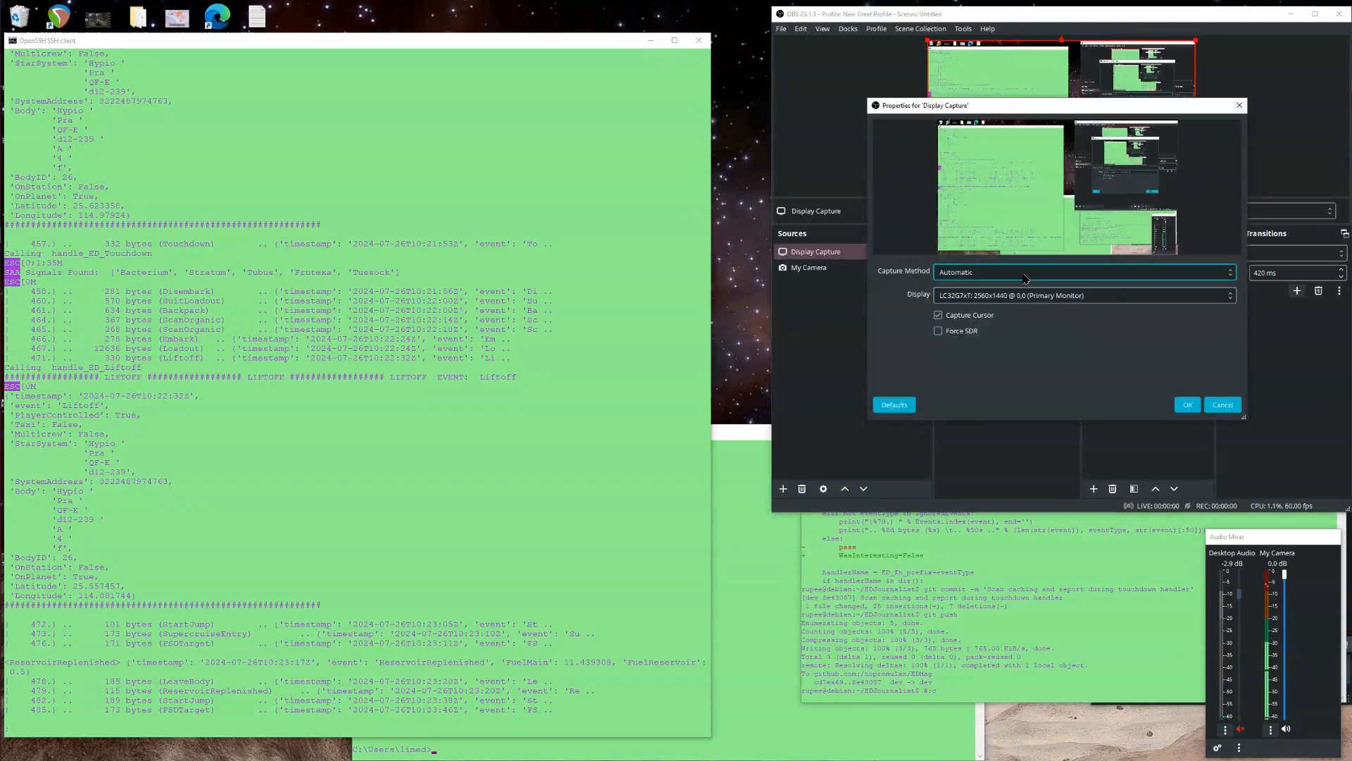
left_click(994, 278)
left_click(995, 279)
left_click(1041, 296)
left_click(1041, 299)
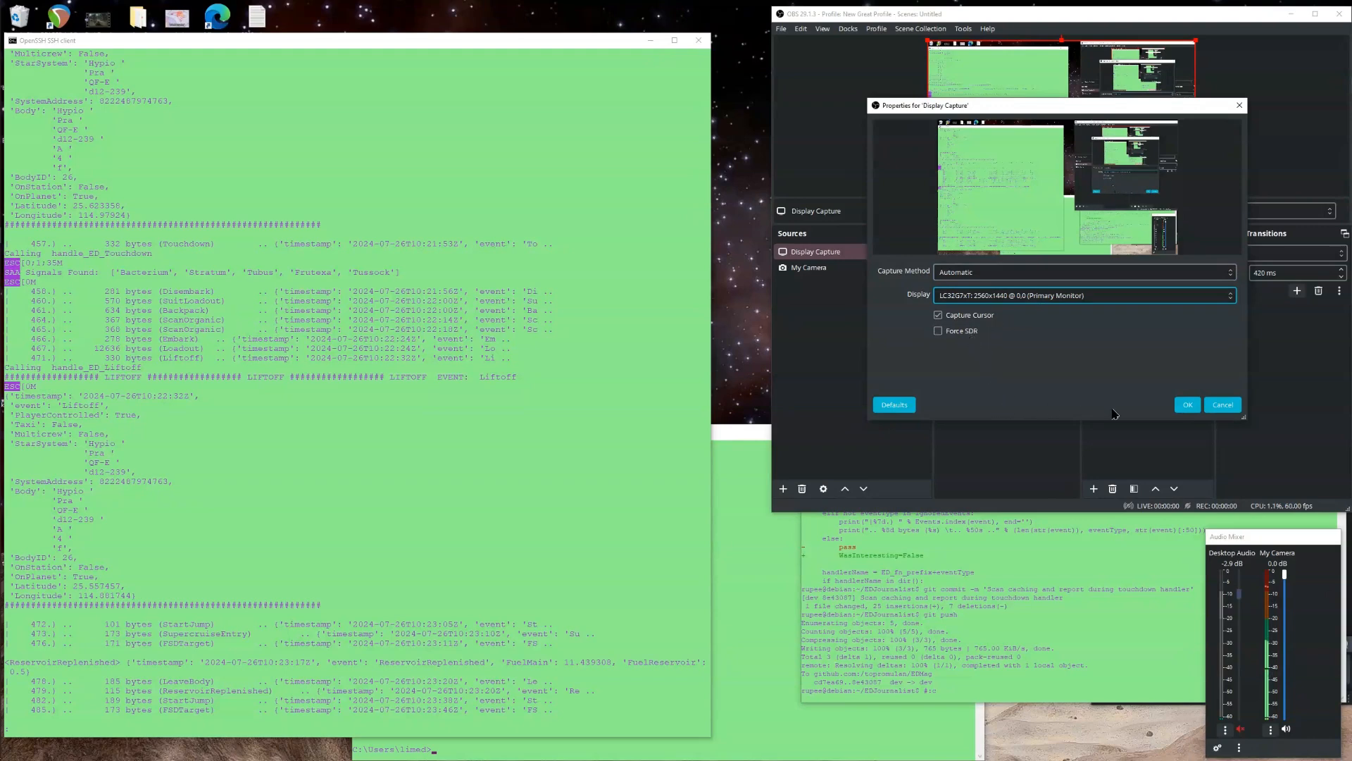
left_click(1187, 406)
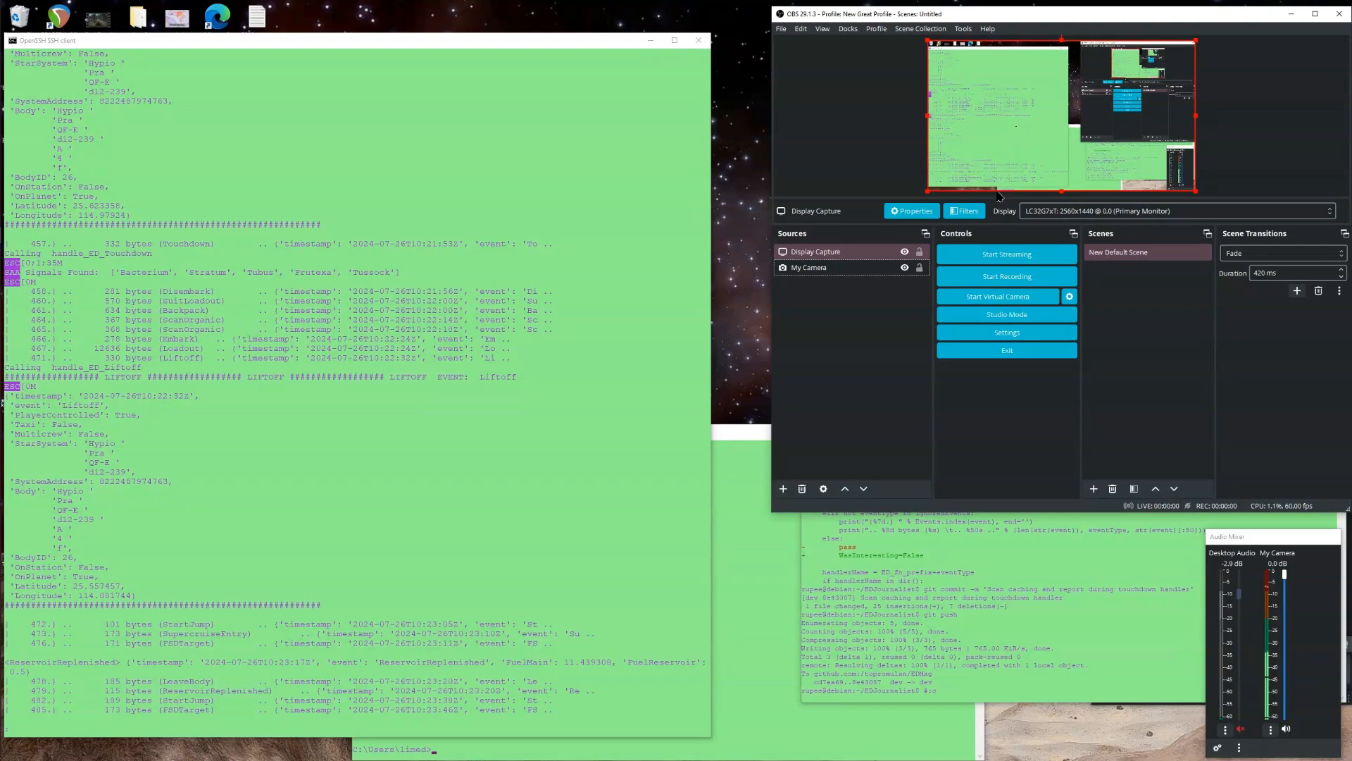
Move the Display Capture source below My Camera in the source order.
left_click(830, 254)
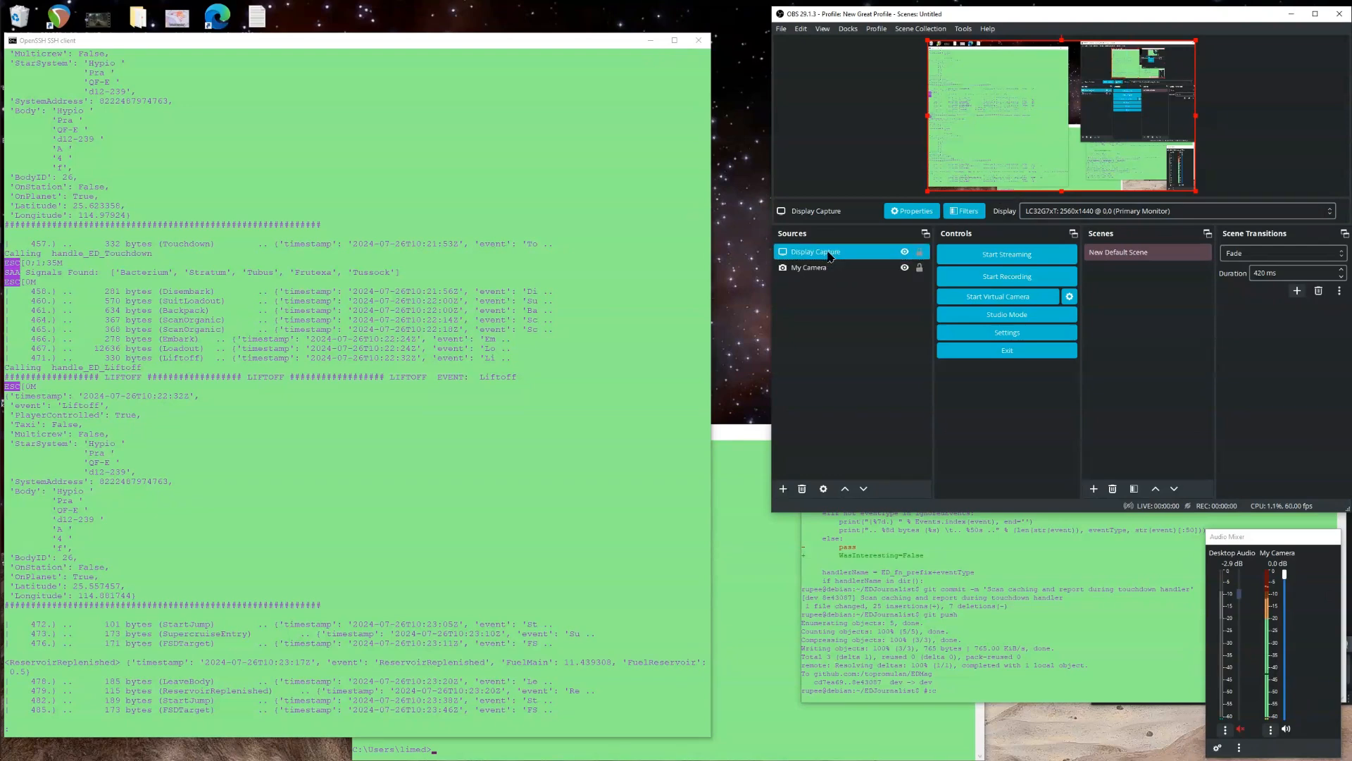
left_click(864, 488)
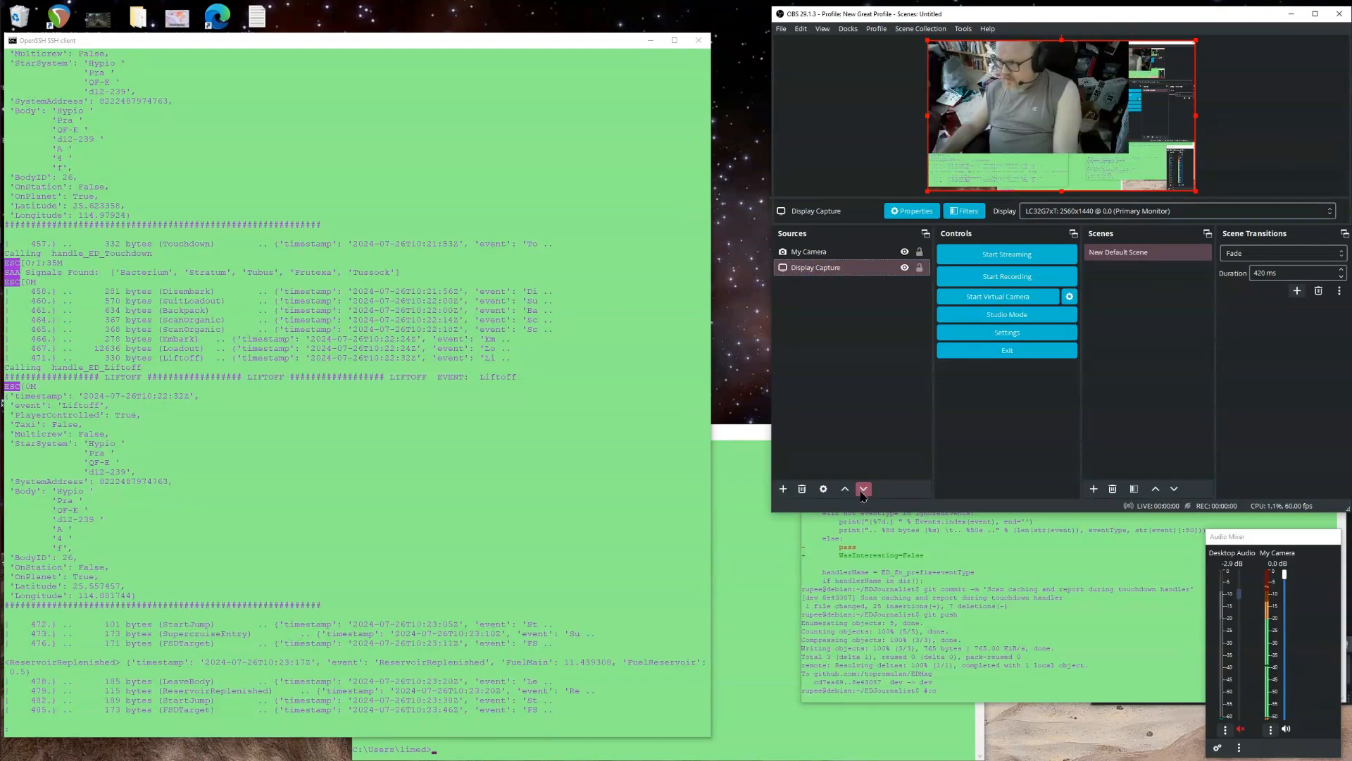
Shrink the My Camera source into a small box at the lower-left corner of the canvas.
left_click_drag(1008, 99, 1039, 124)
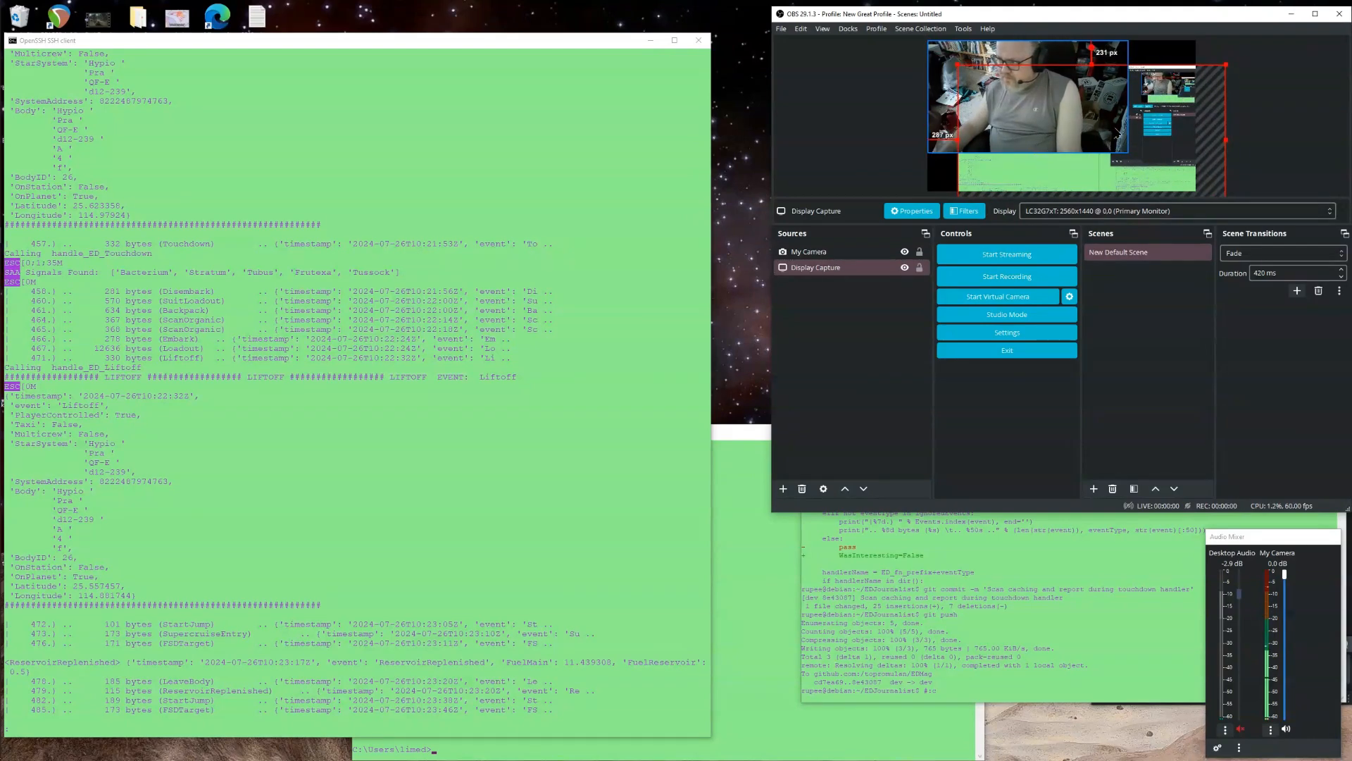
left_click_drag(1172, 158, 1142, 134)
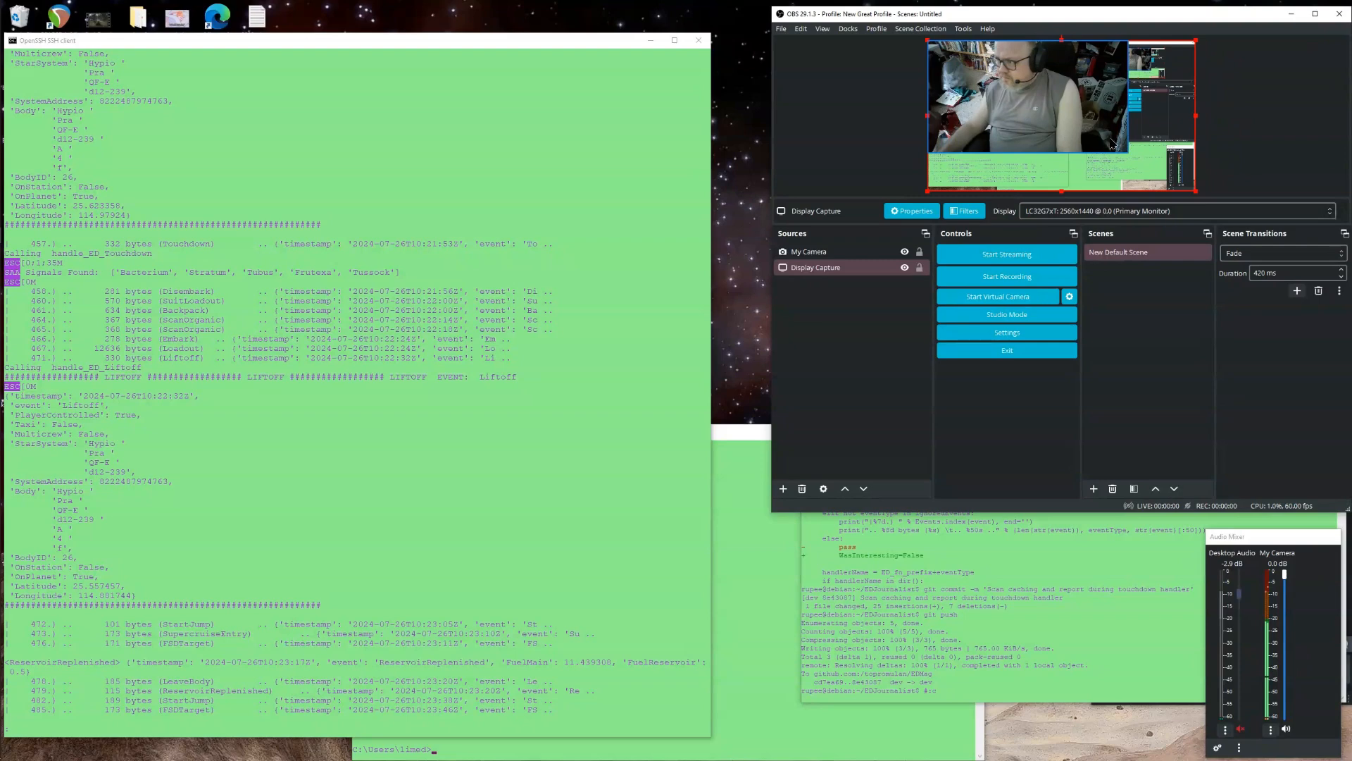
left_click(858, 251)
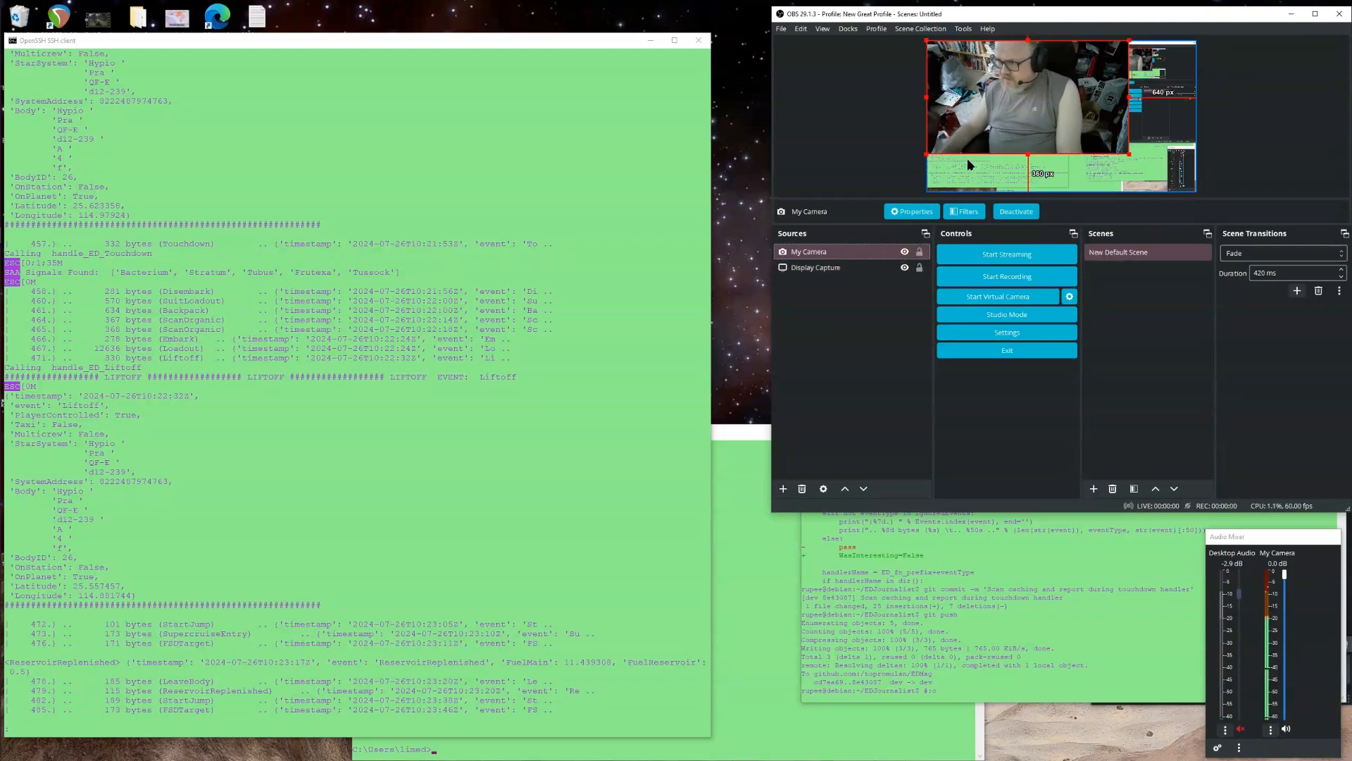
left_click_drag(1022, 85, 1030, 118)
left_click_drag(1137, 72, 961, 152)
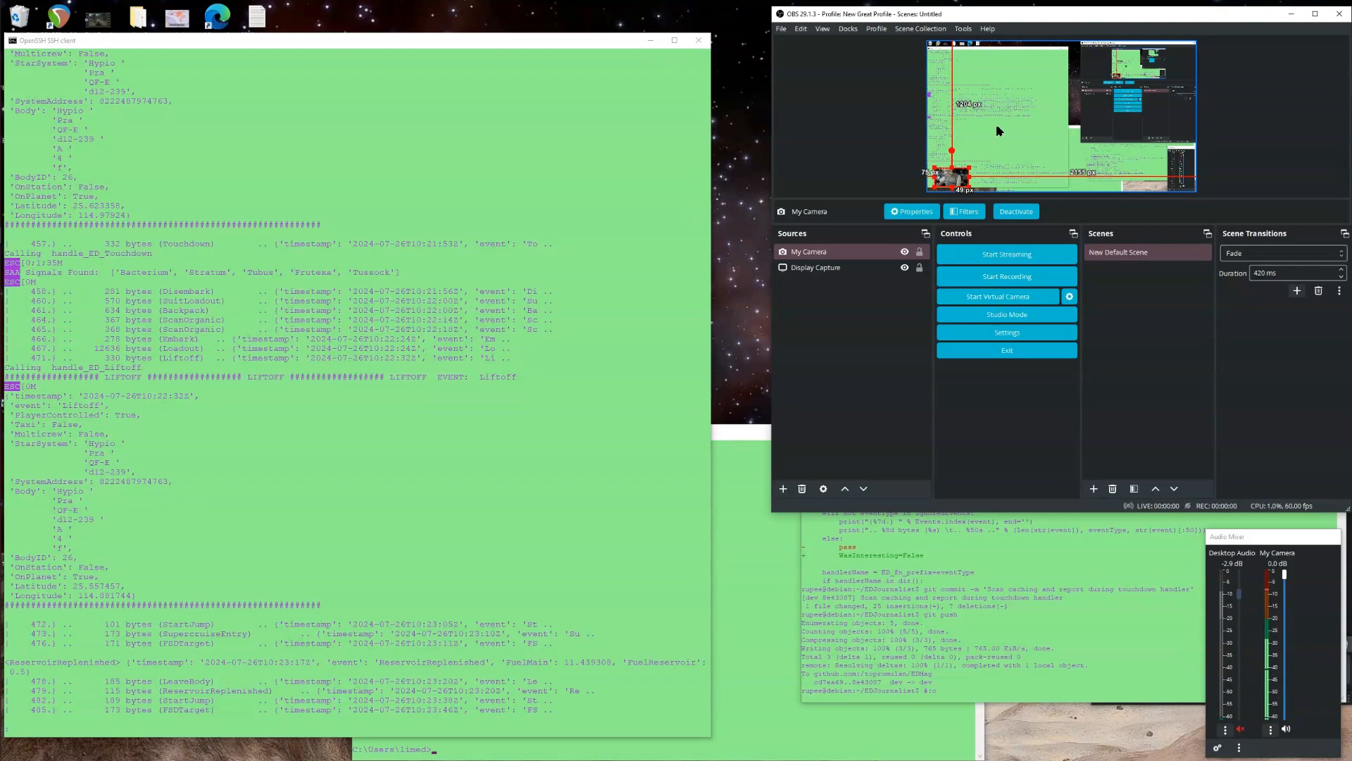
Record a short test clip with the current scene and stop the recording.
left_click(1124, 306)
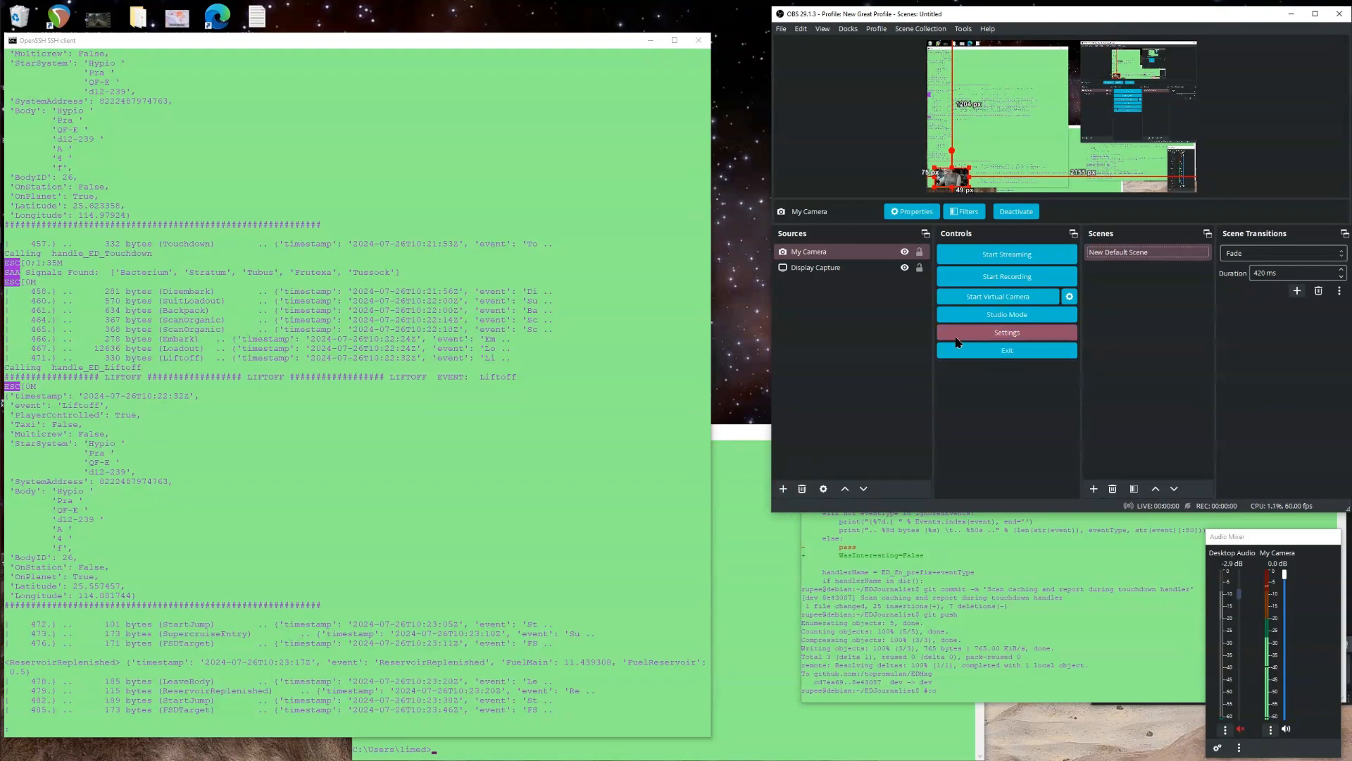
left_click(1015, 282)
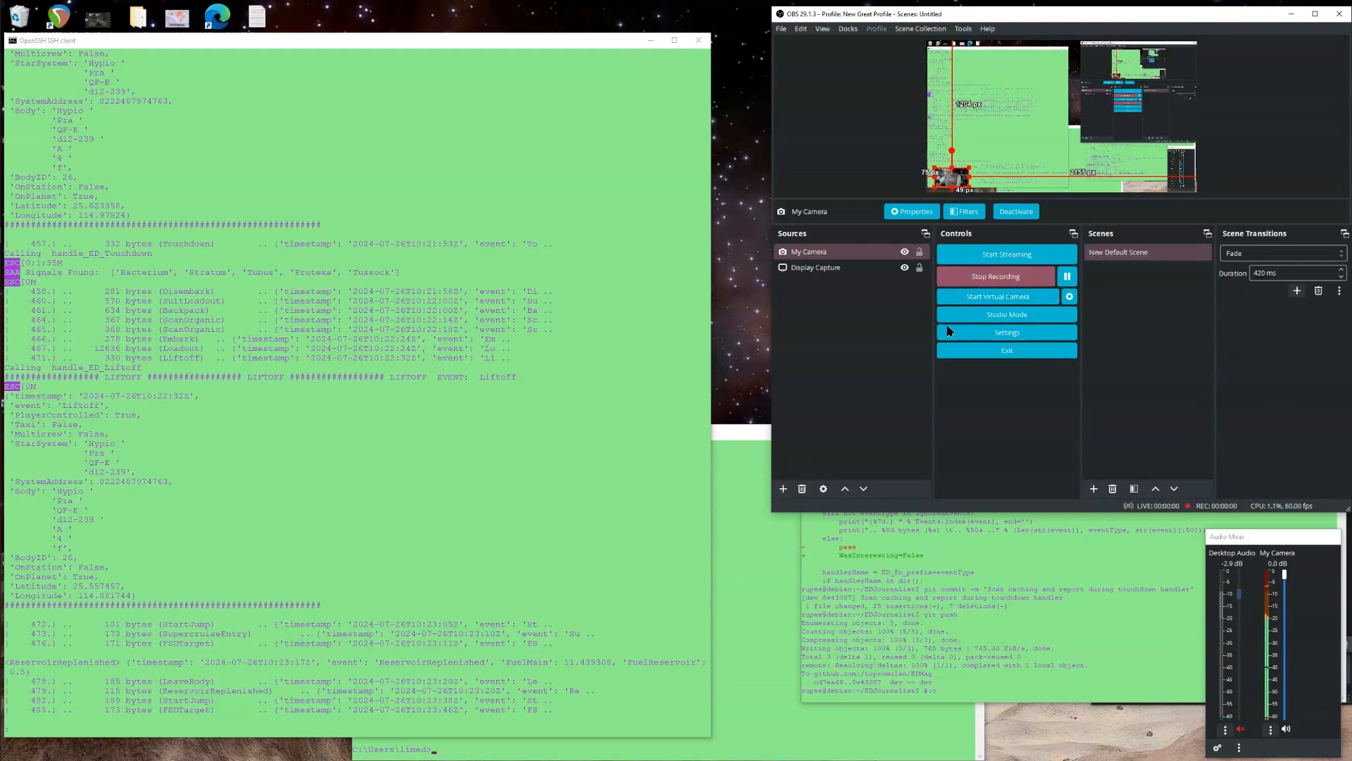
mouse_move(3, 669)
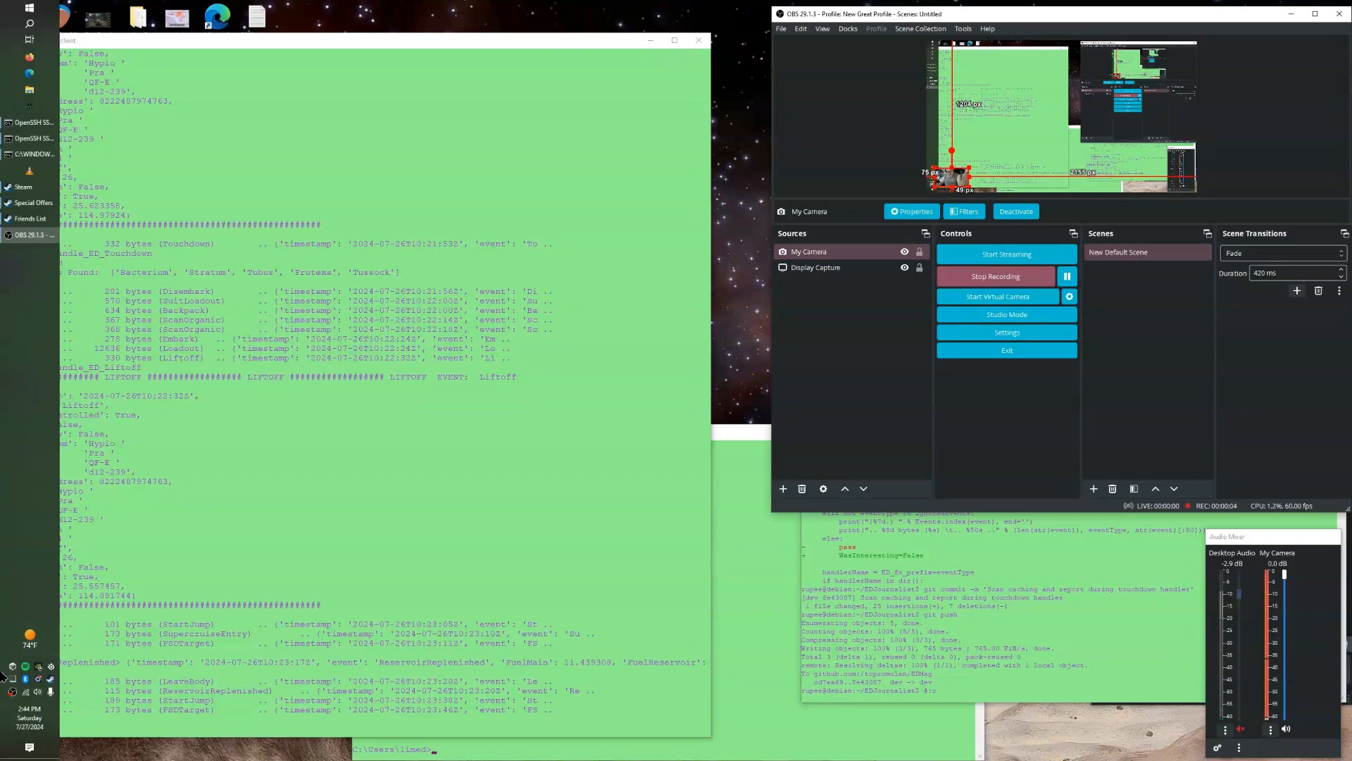
left_click(37, 692)
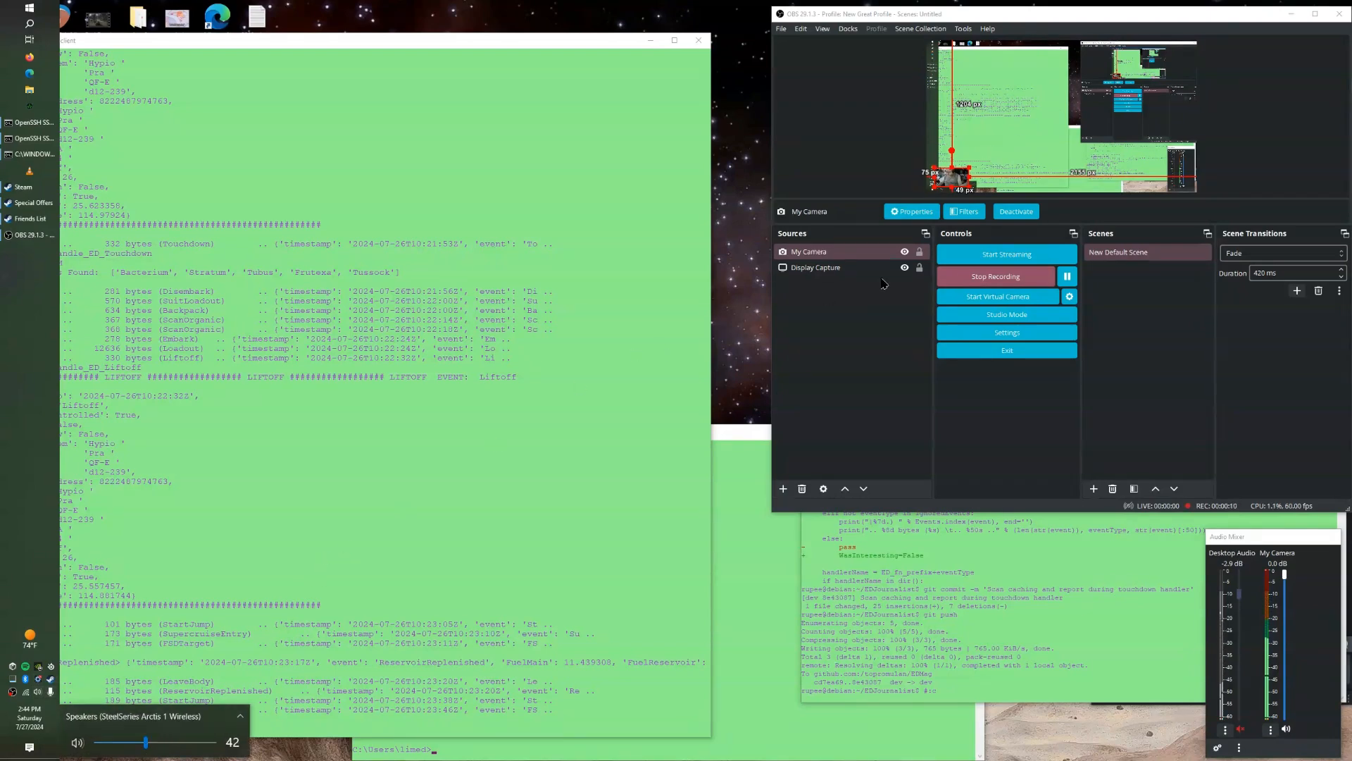
left_click(972, 281)
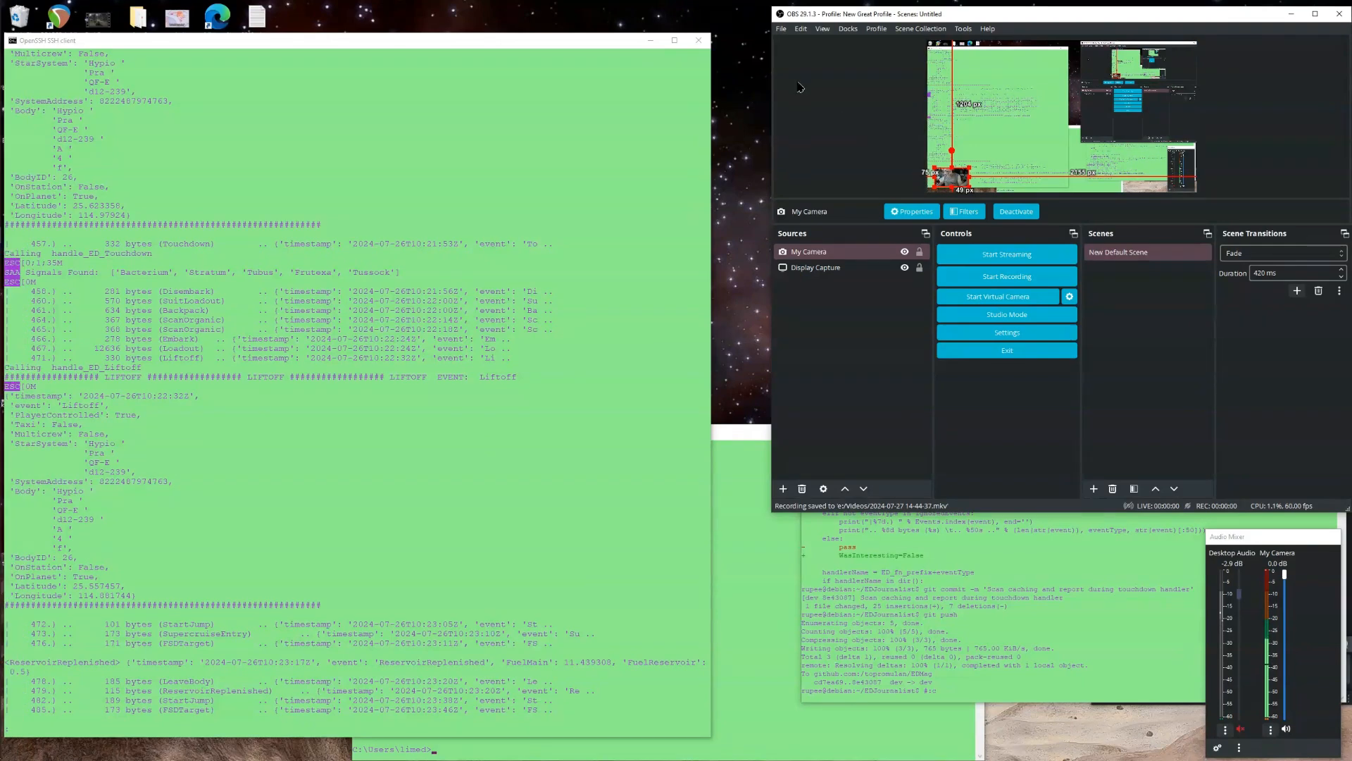
Undo the last source transform in the scene.
left_click(781, 29)
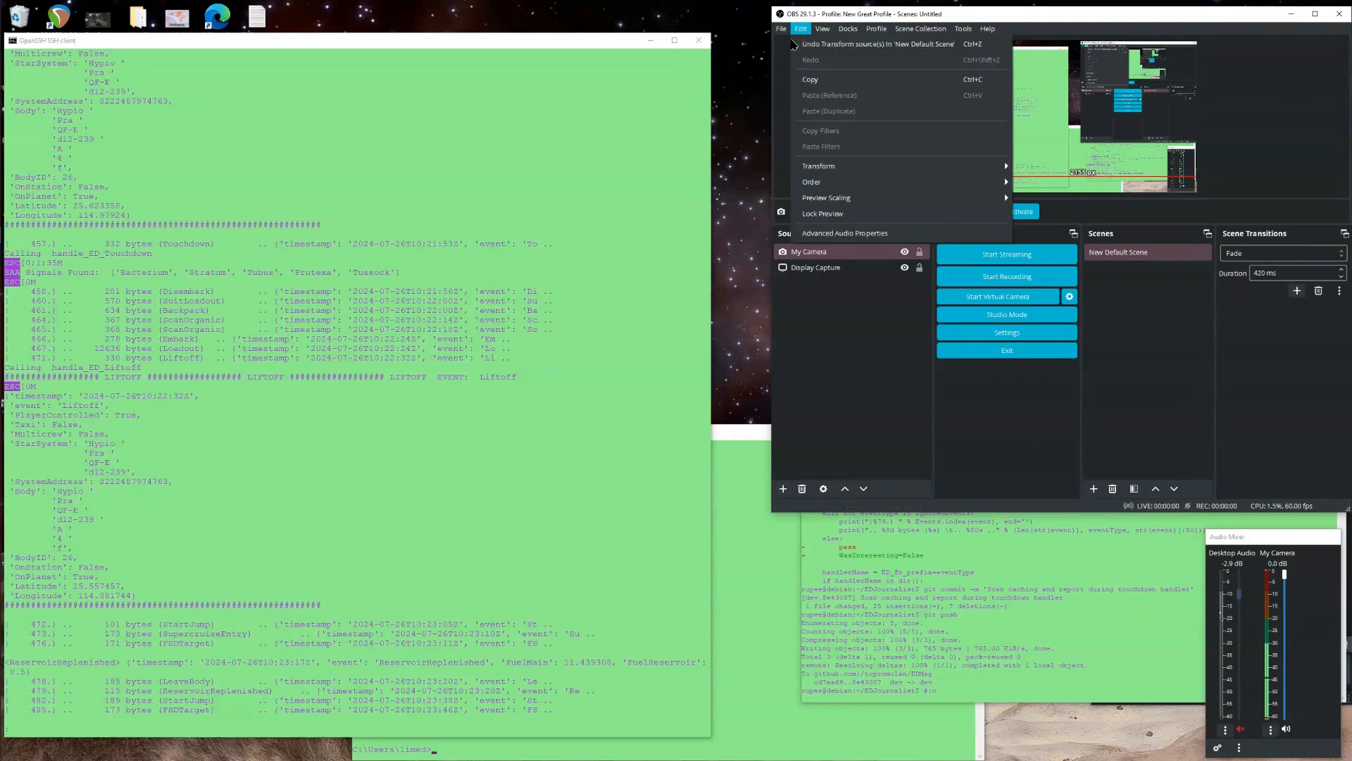
left_click(794, 44)
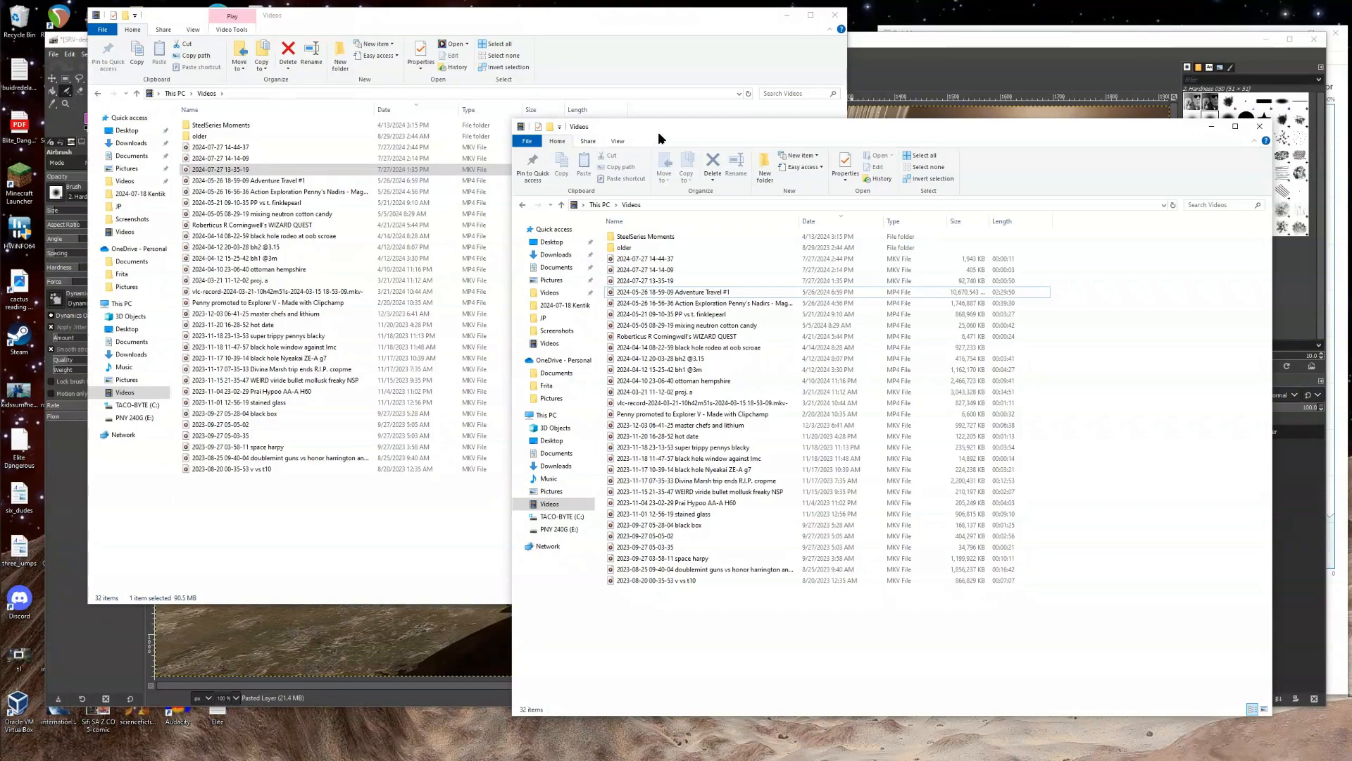
Bring the Videos File Explorer window onto this desktop and resize it beside the OBS window.
key("super+Tab")
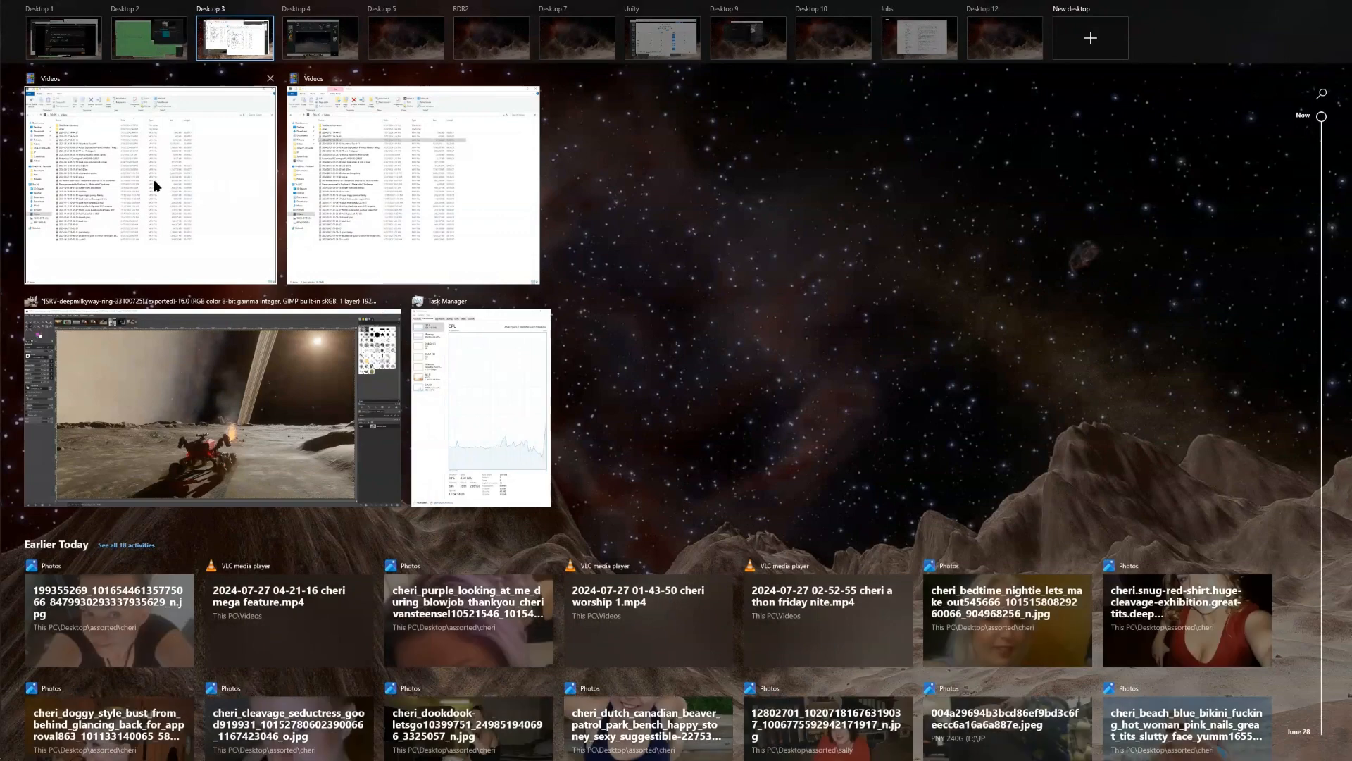
left_click_drag(139, 177, 148, 42)
left_click(180, 166)
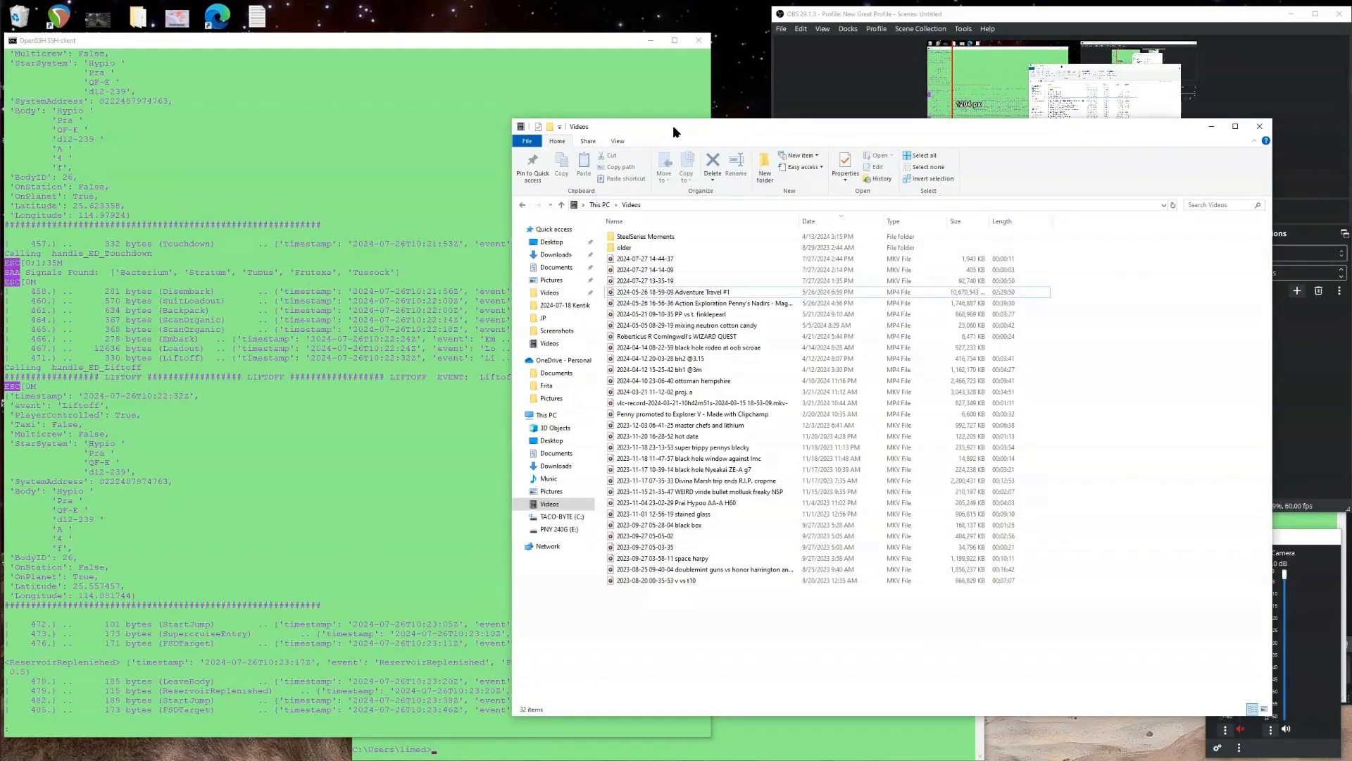
left_click_drag(675, 124, 225, 131)
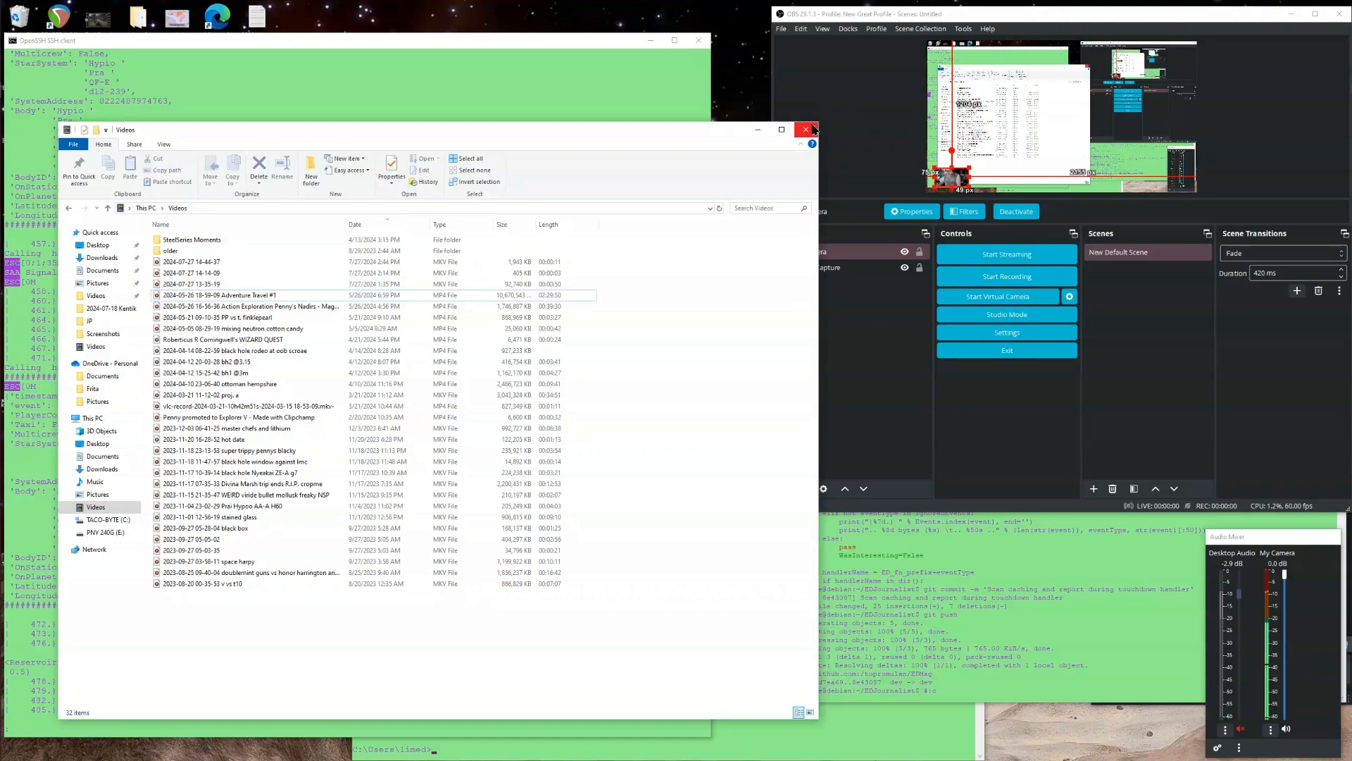
left_click_drag(818, 124, 648, 246)
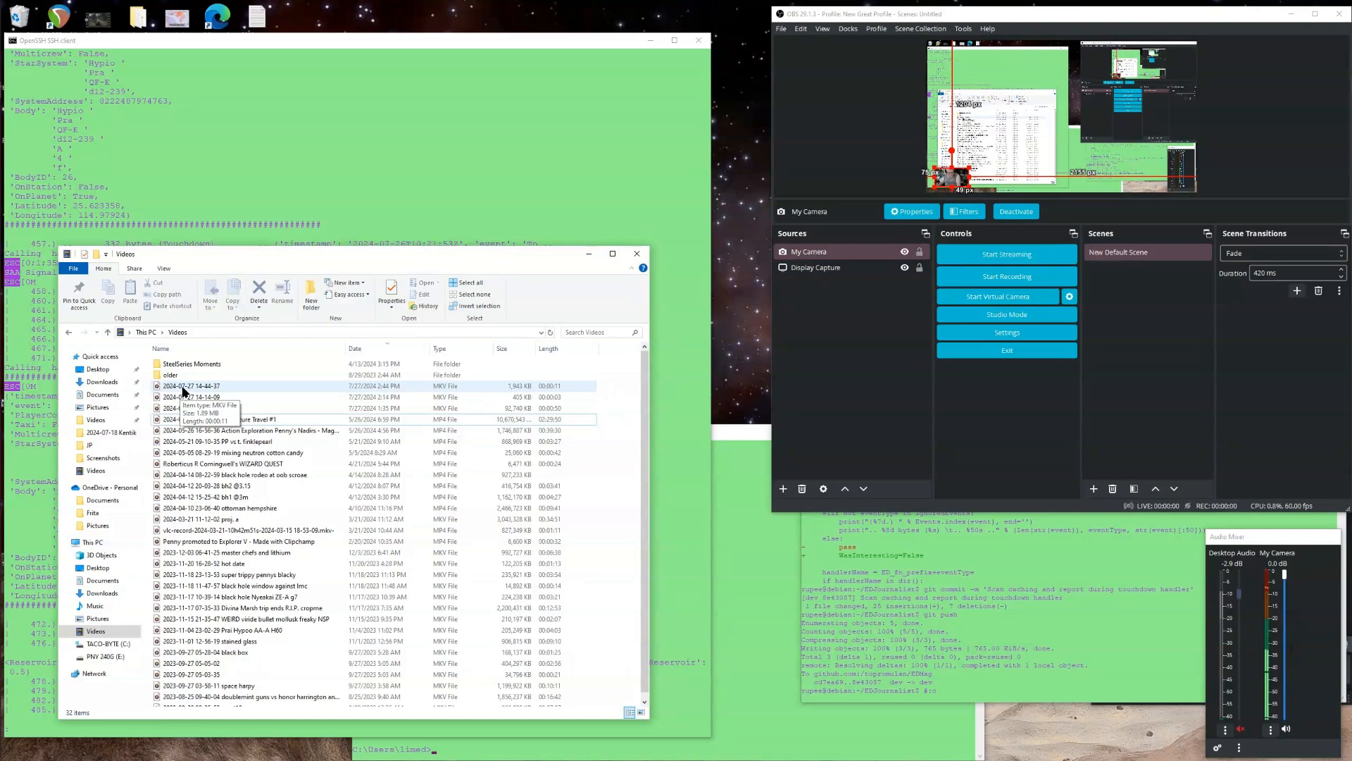
double_click(185, 387)
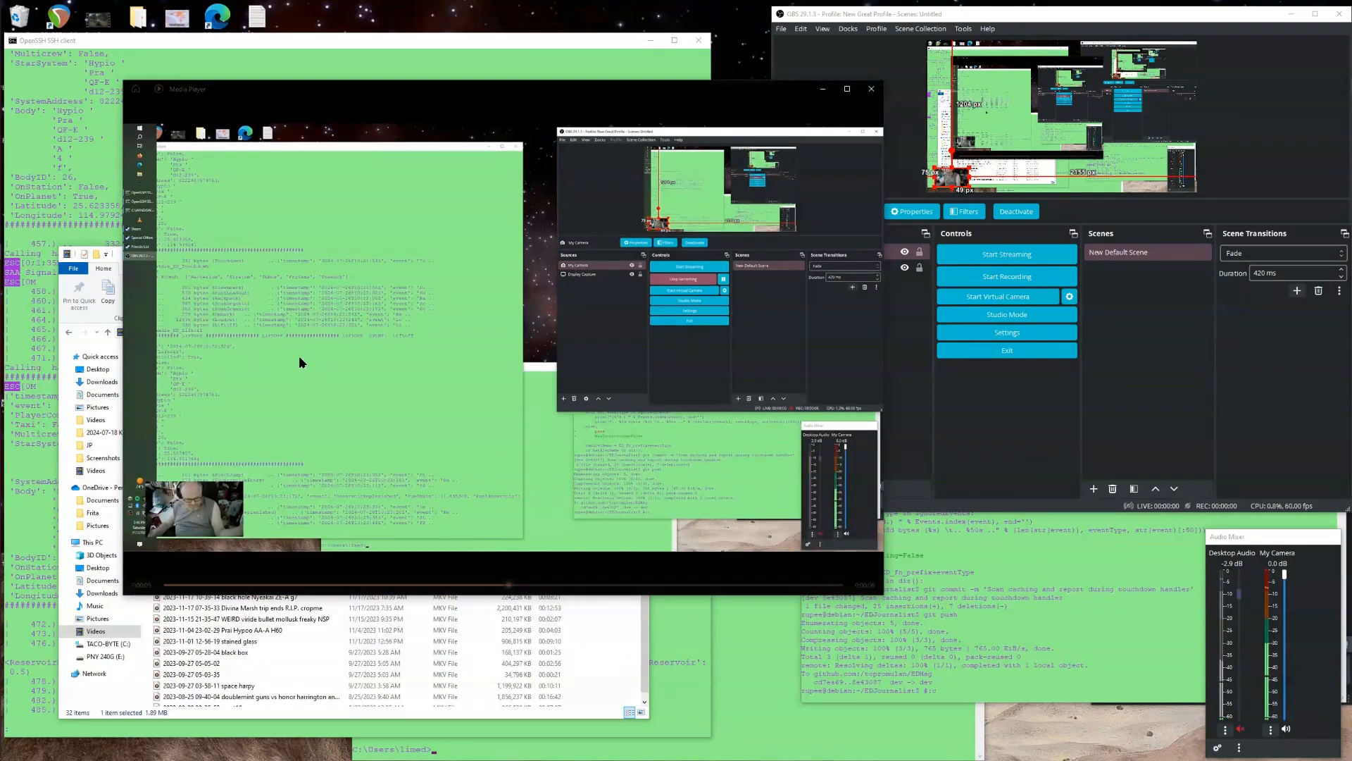
mouse_move(299, 355)
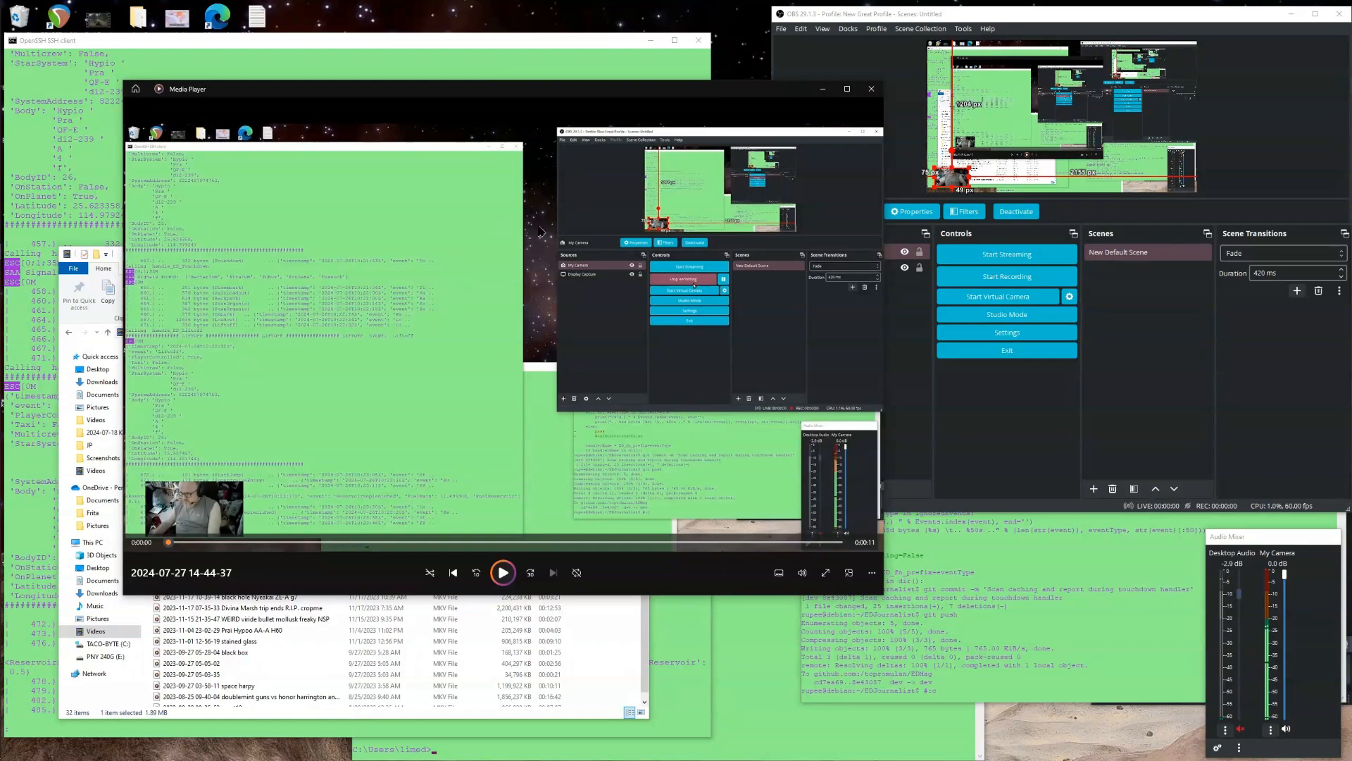
left_click(872, 90)
left_click(814, 462)
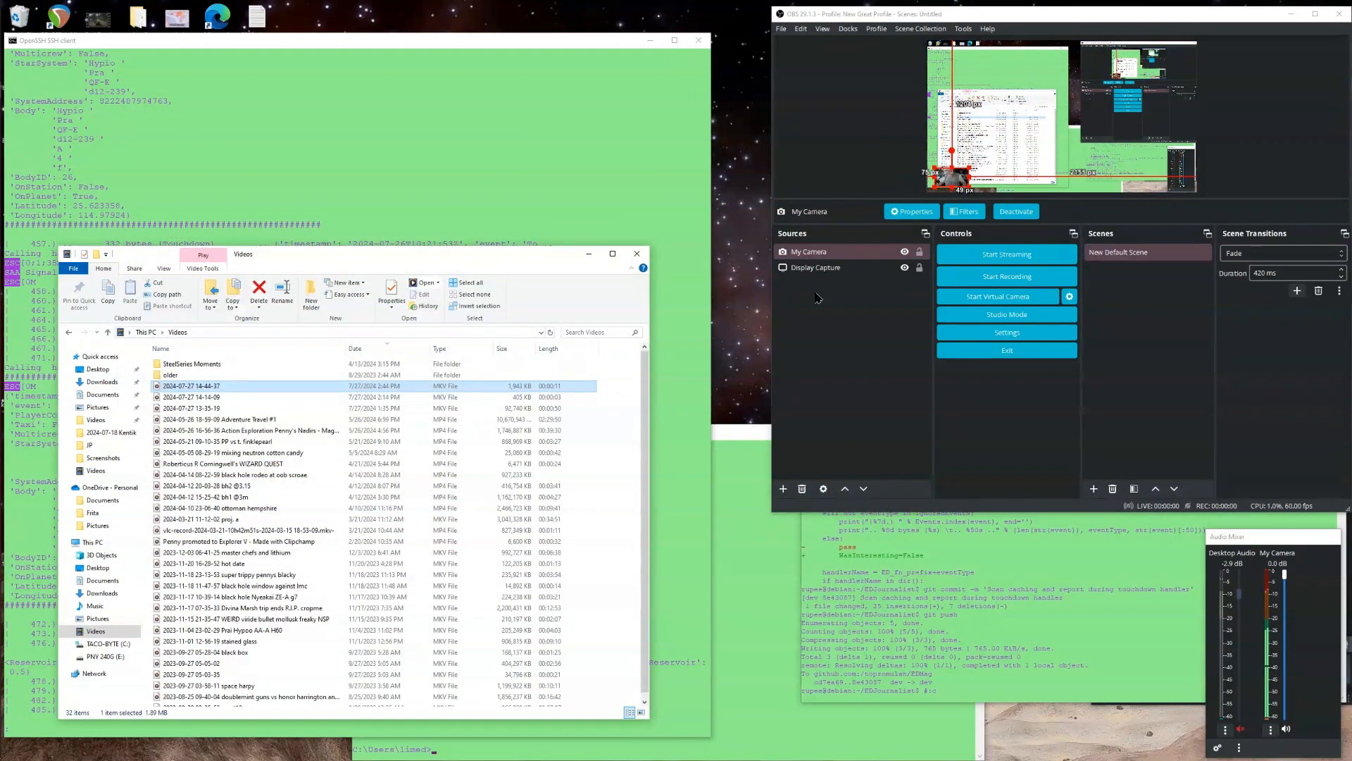
Add a new Audio Output Capture source to the scene using the Default device.
left_click(783, 488)
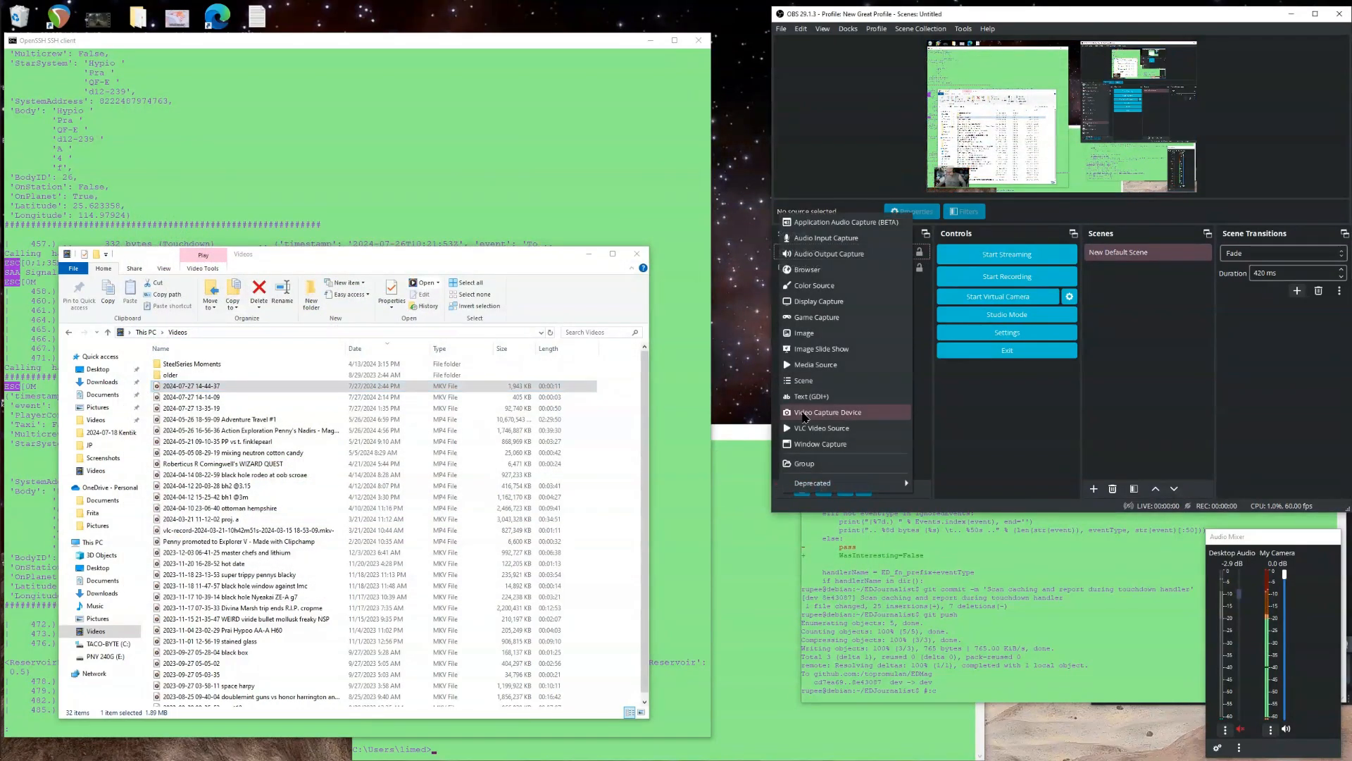
left_click(834, 261)
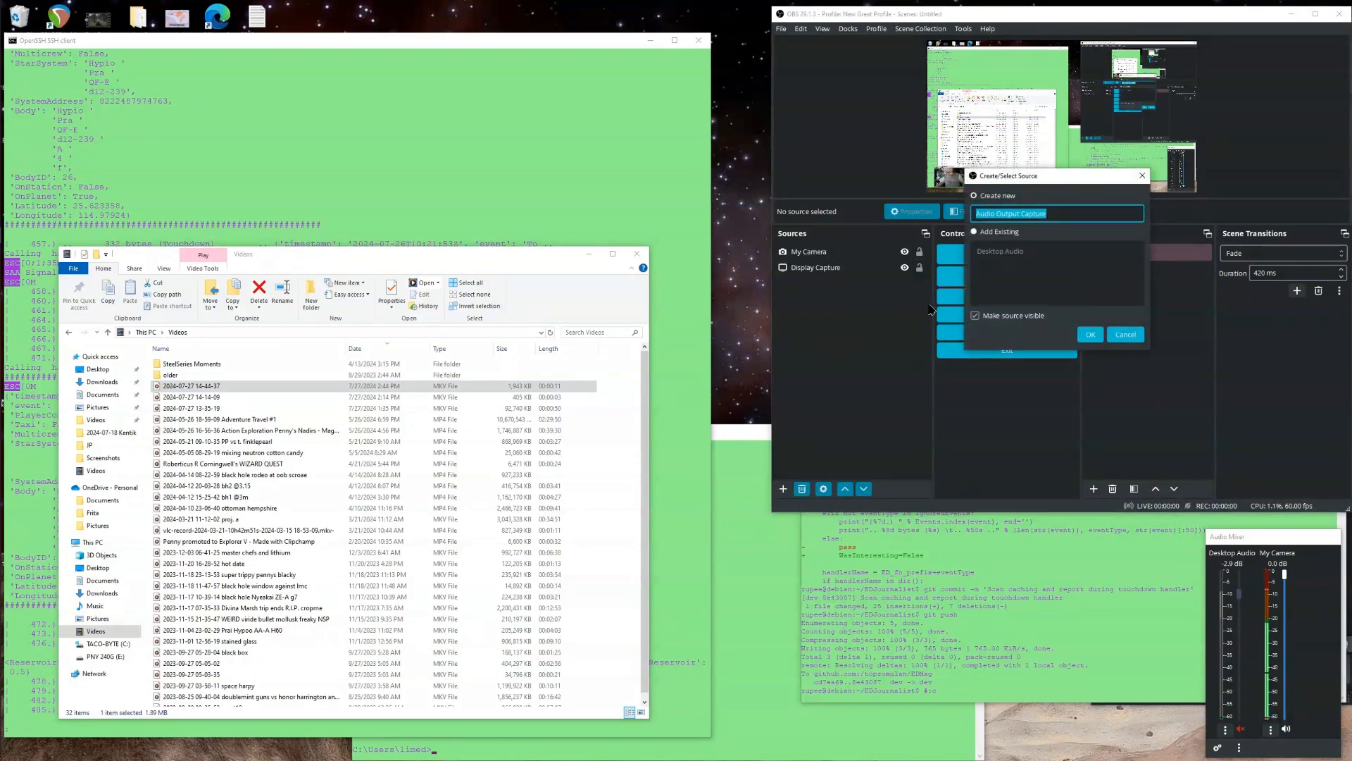
left_click(1089, 335)
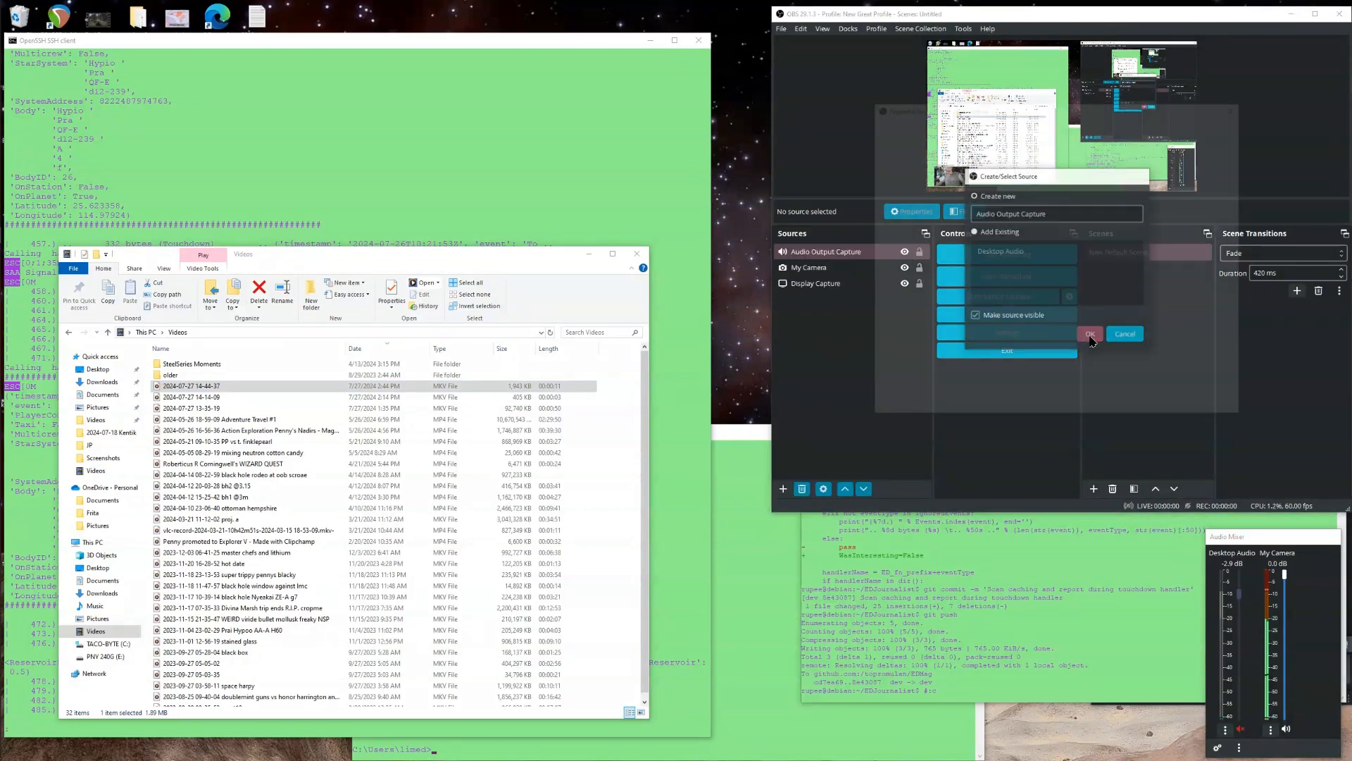
left_click(962, 137)
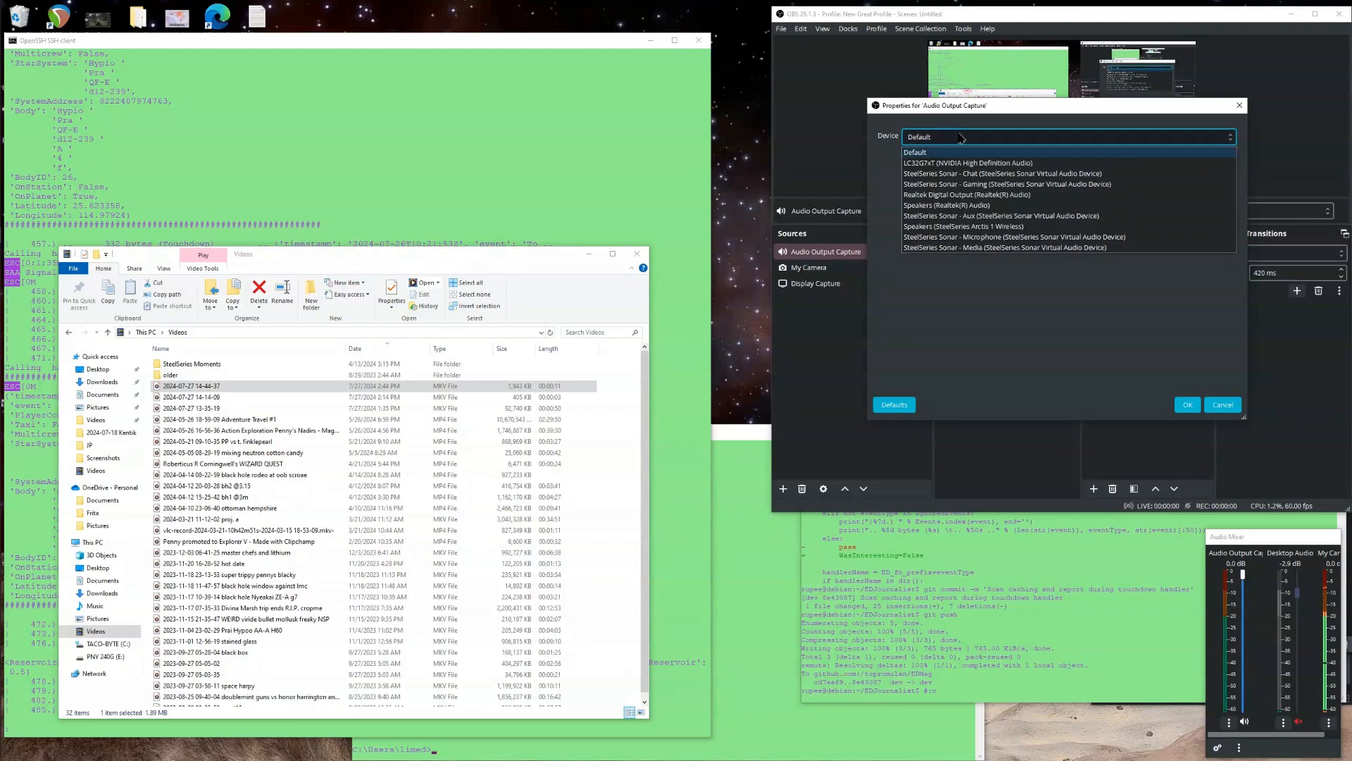
left_click(962, 137)
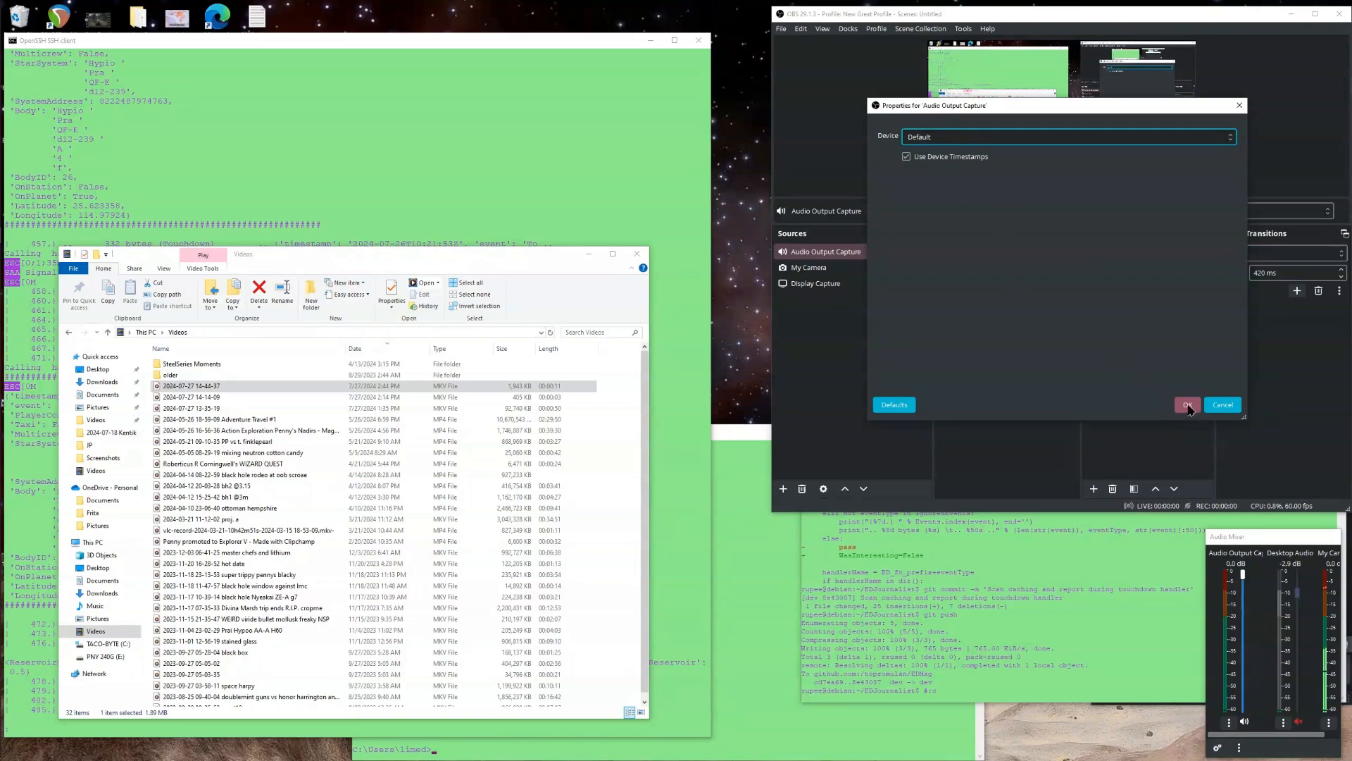
left_click(1188, 406)
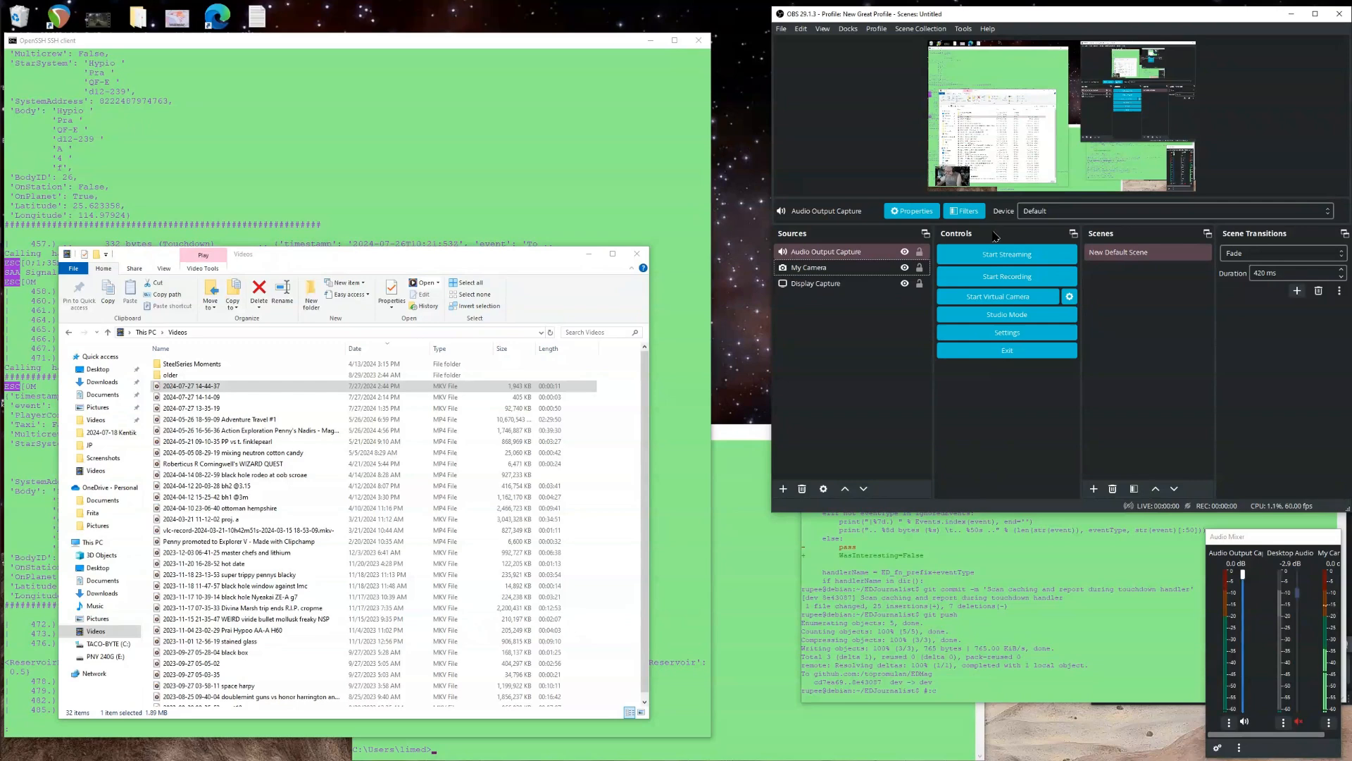
Record a short test clip, setting the speaker volume to 44 during it, and stop the recording.
left_click(1013, 278)
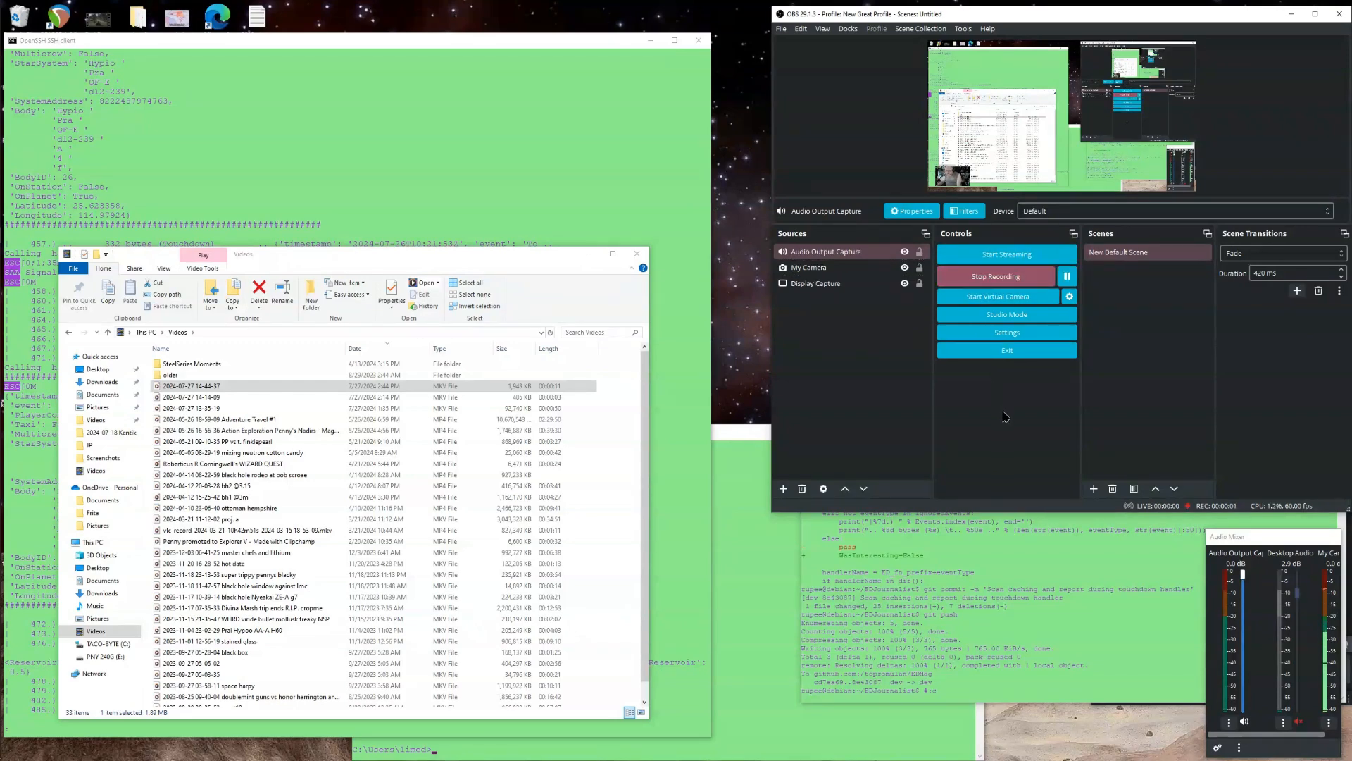
mouse_move(3, 680)
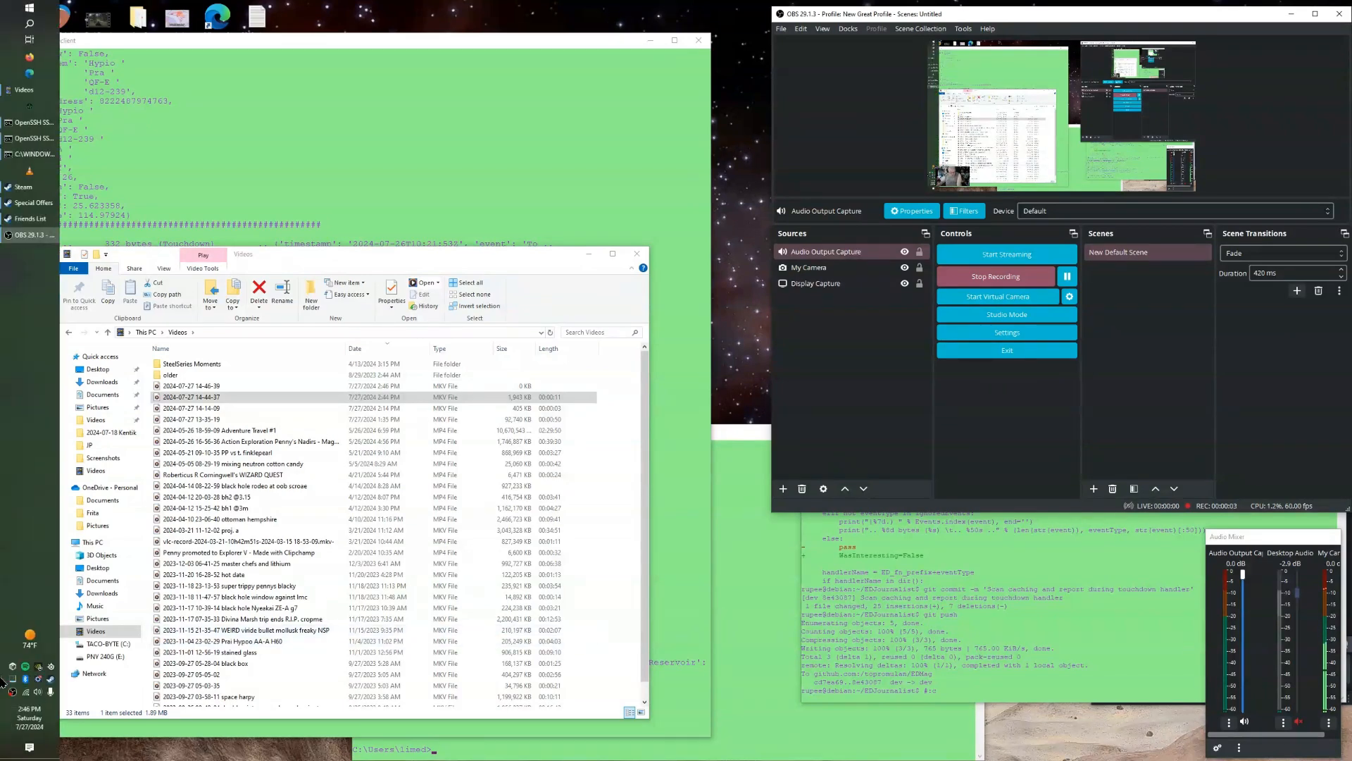
left_click(39, 692)
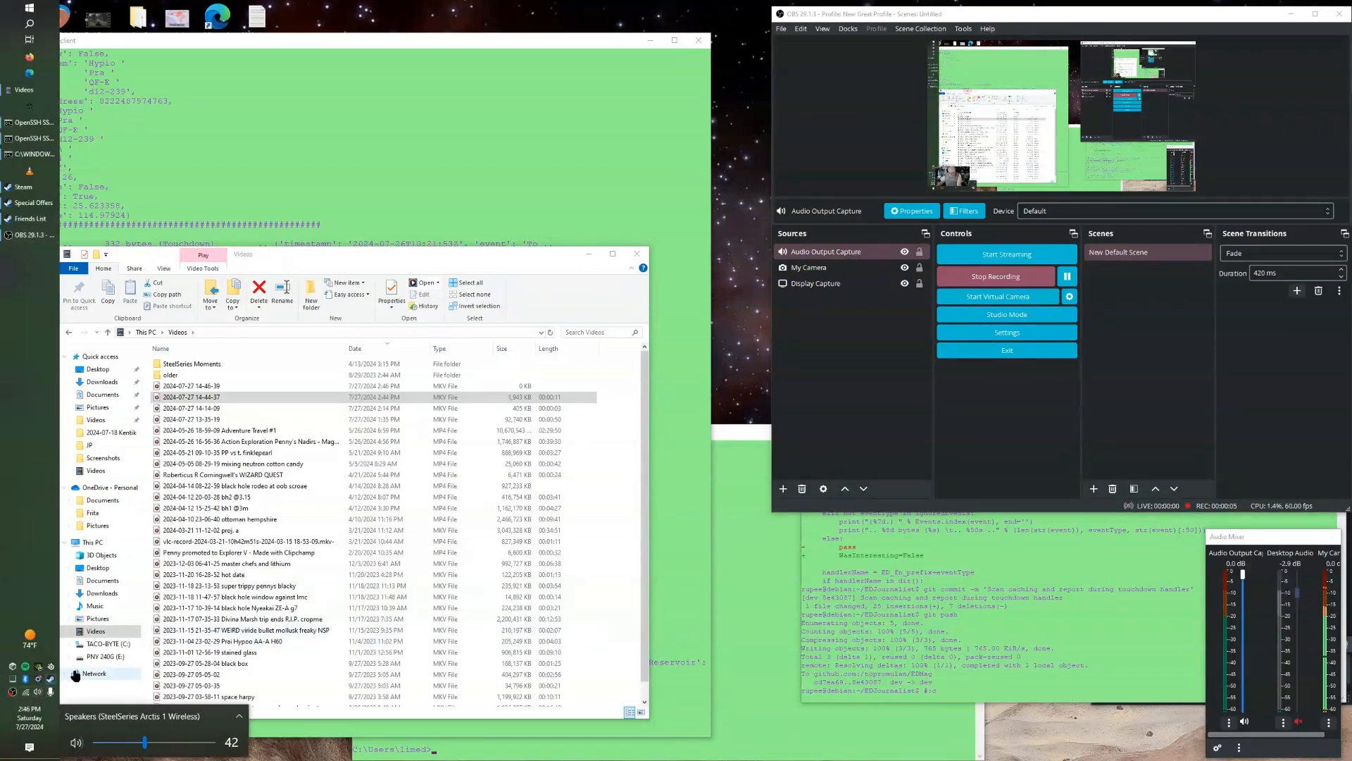
scroll(144, 741, "down", 4)
left_click(146, 745)
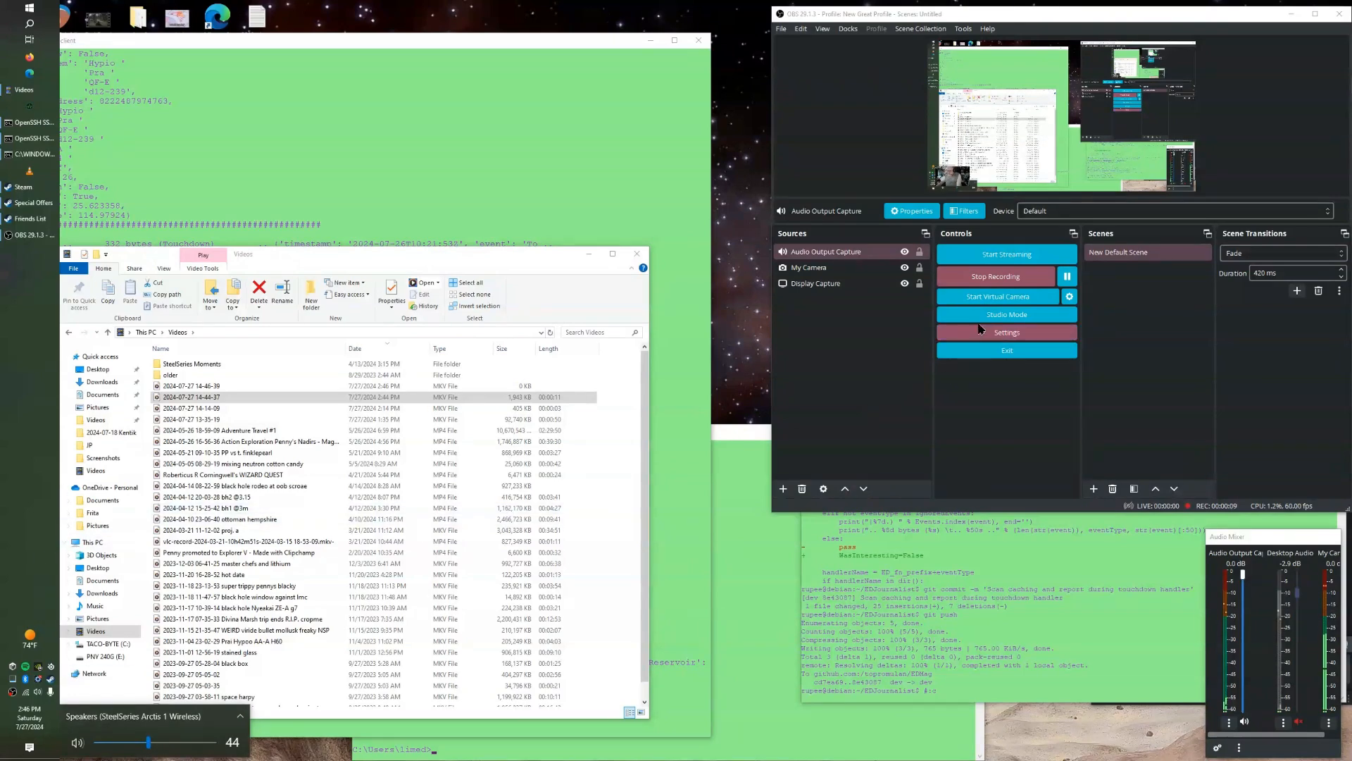
left_click(995, 276)
double_click(208, 386)
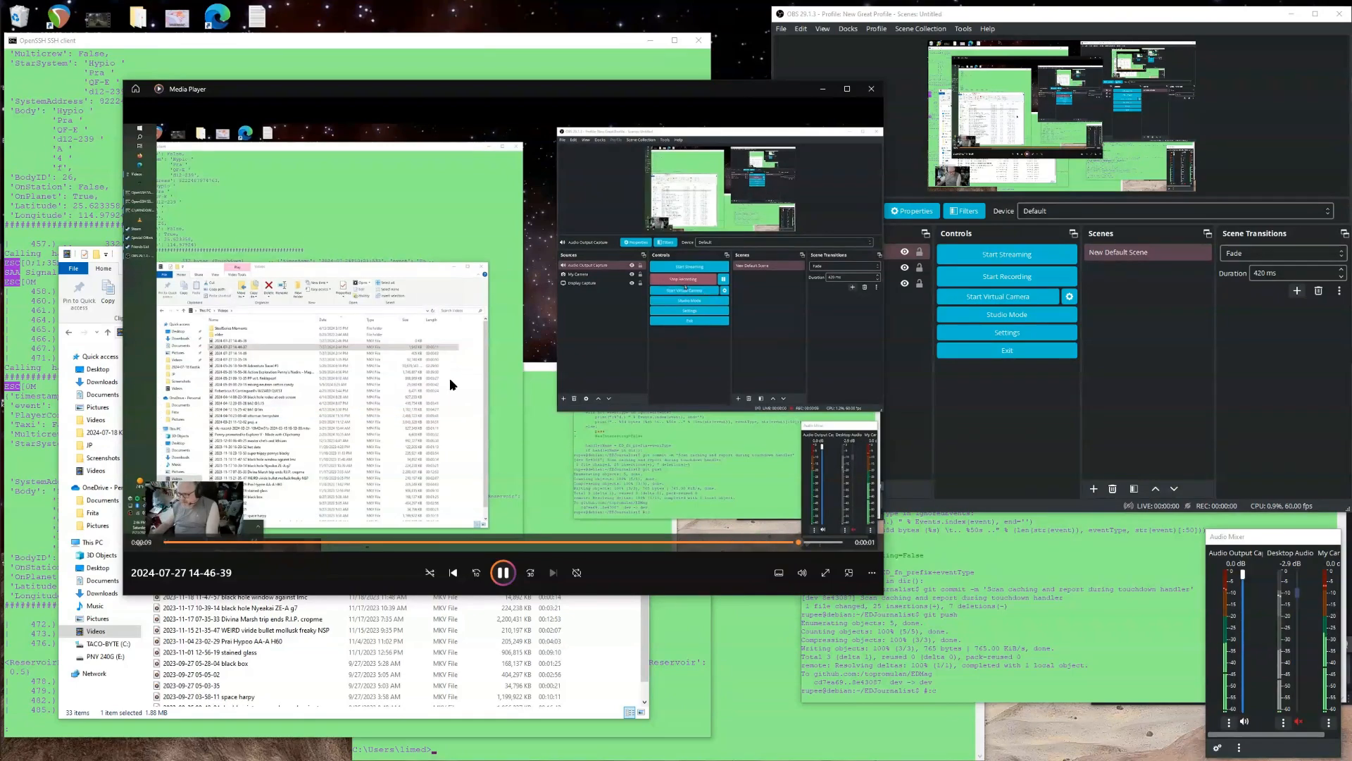
left_click(871, 89)
Launch Elite Dangerous from Steam, log in with the linked Steam account, and start the game.
mouse_move(21, 107)
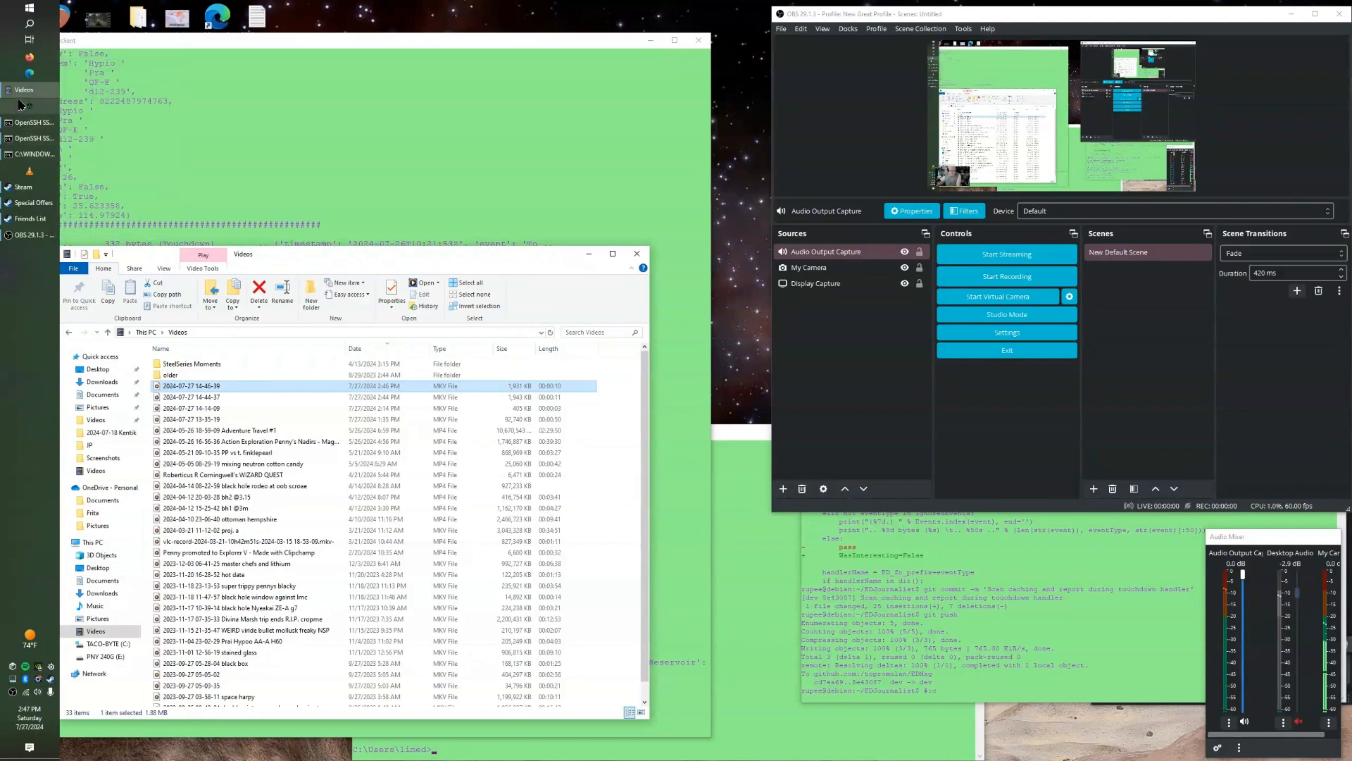
right_click(33, 190)
left_click(104, 209)
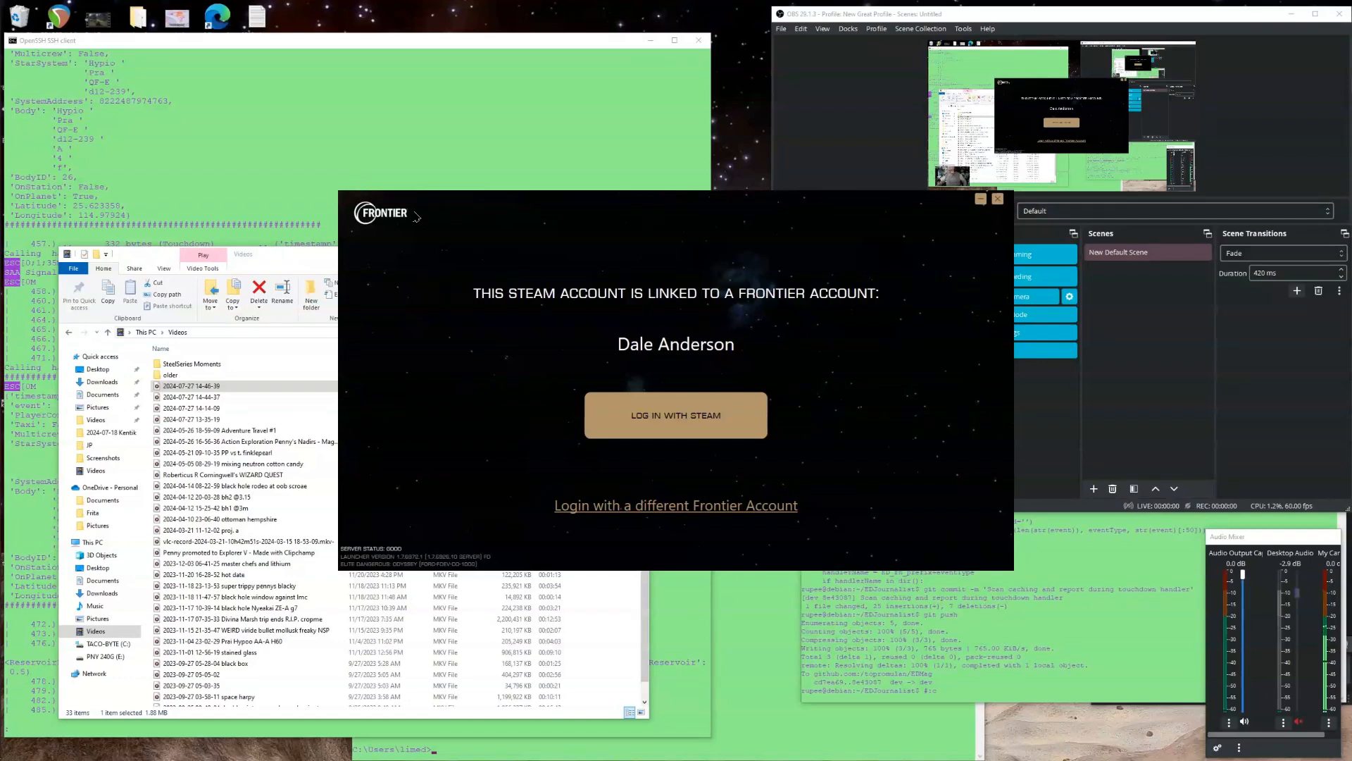
left_click(641, 399)
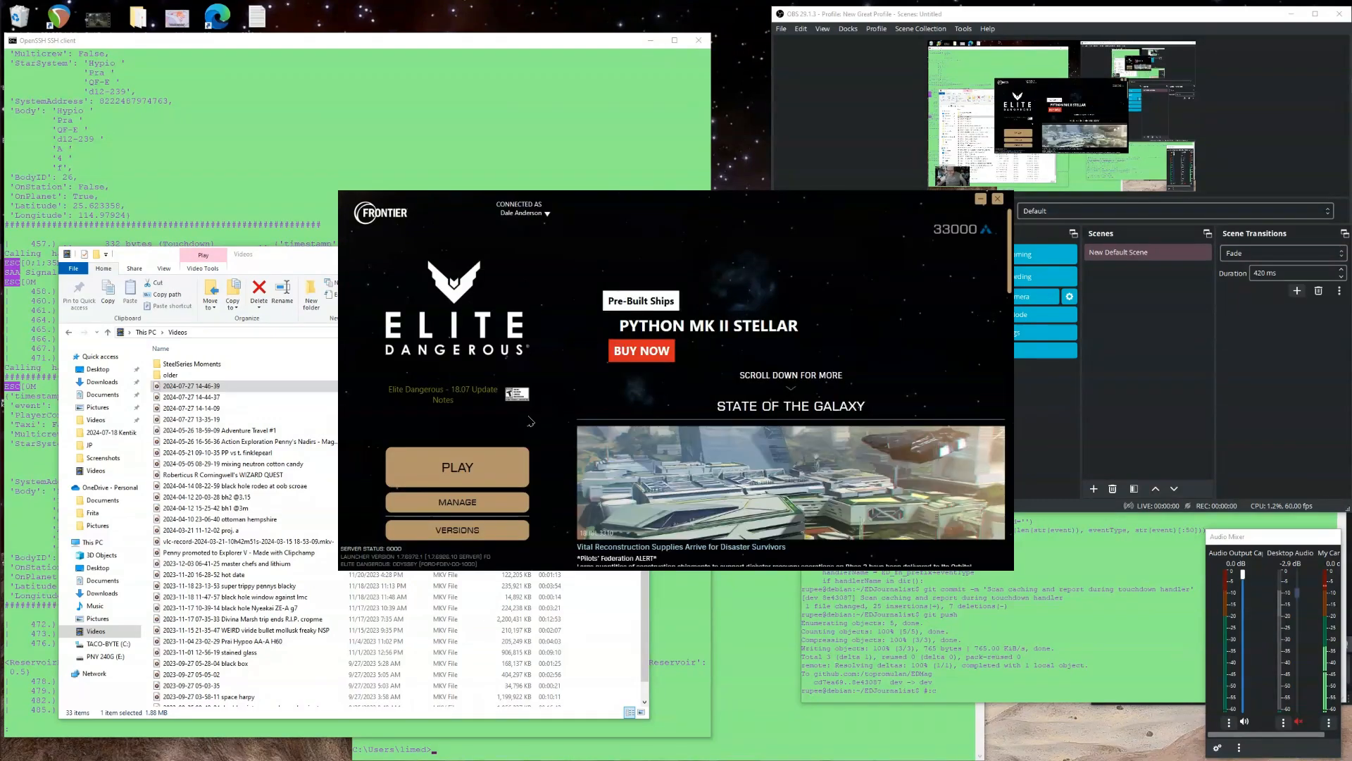
left_click(477, 469)
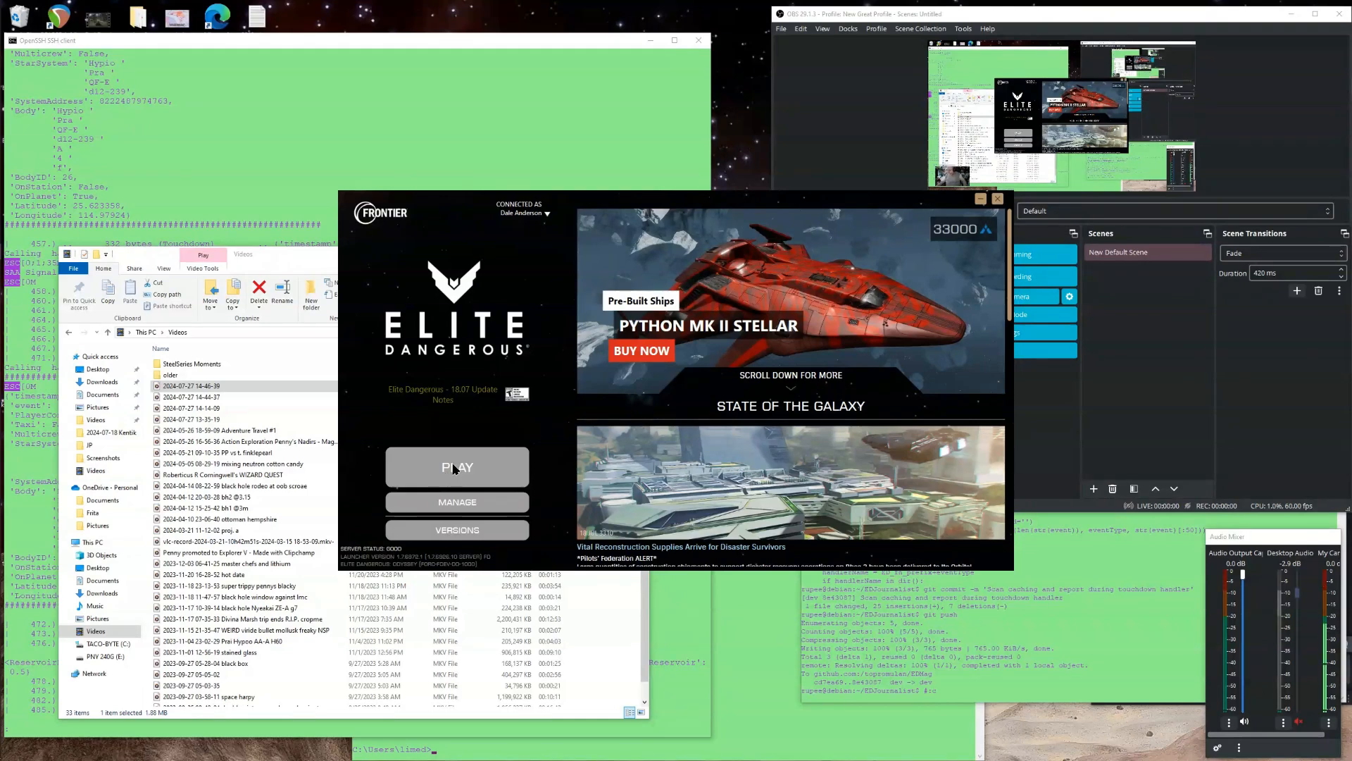
Move the My Camera webcam source to the preview's upper-right corner and hide it.
left_click(954, 176)
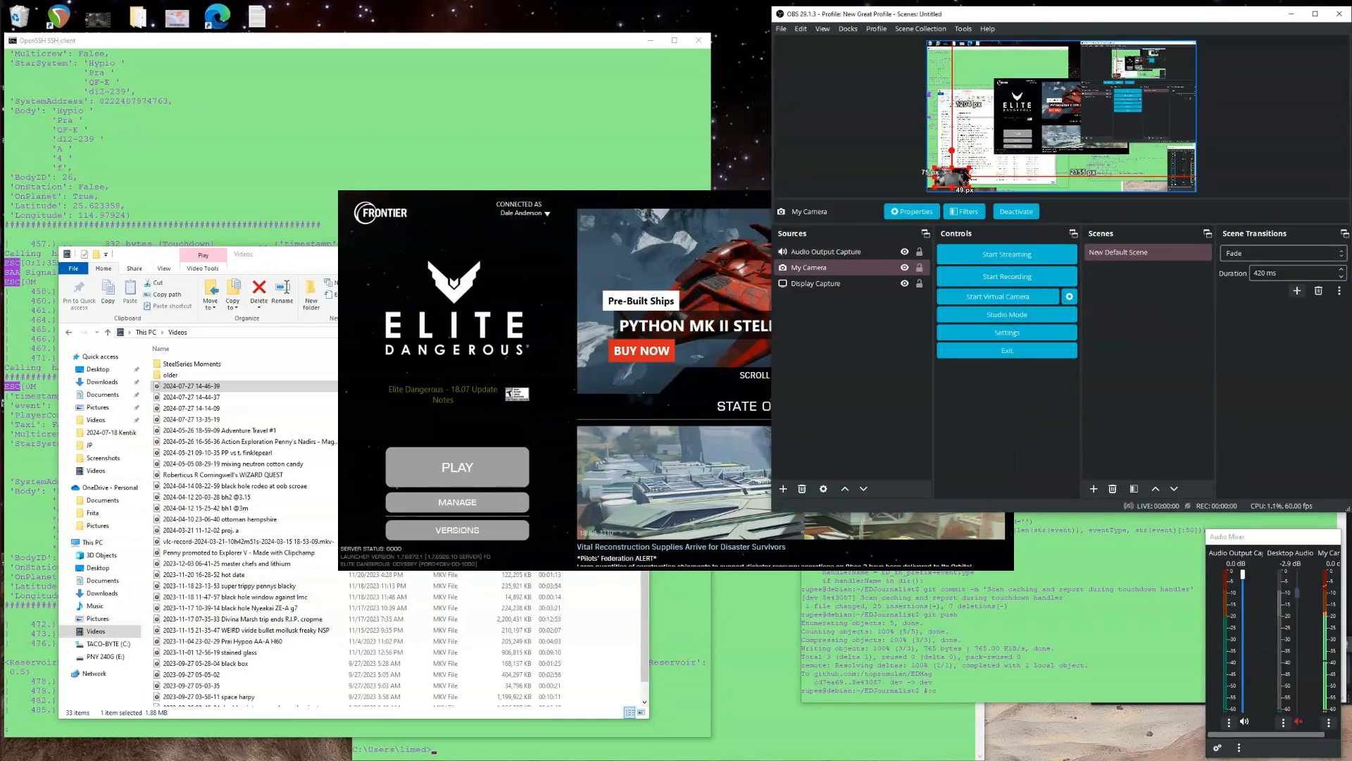
left_click_drag(969, 166, 1088, 90)
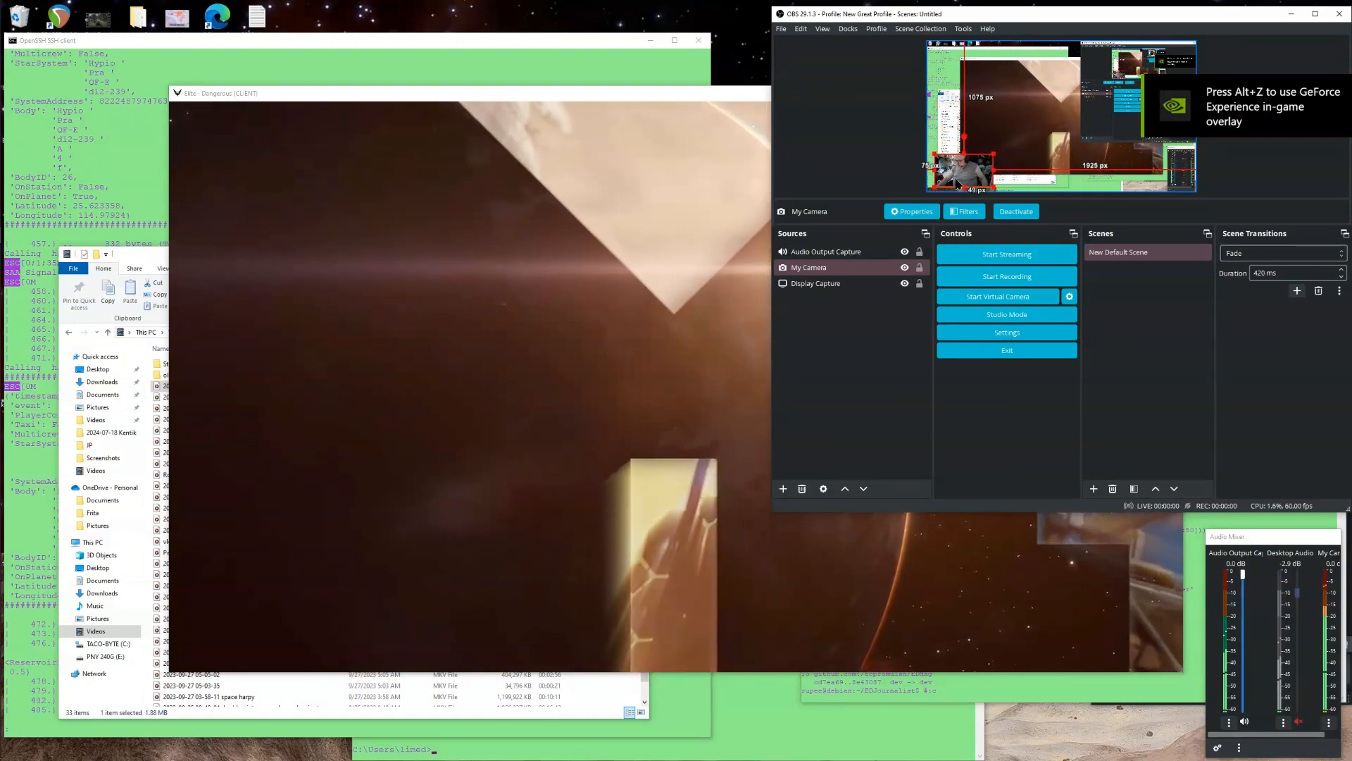
left_click_drag(954, 179, 1146, 70)
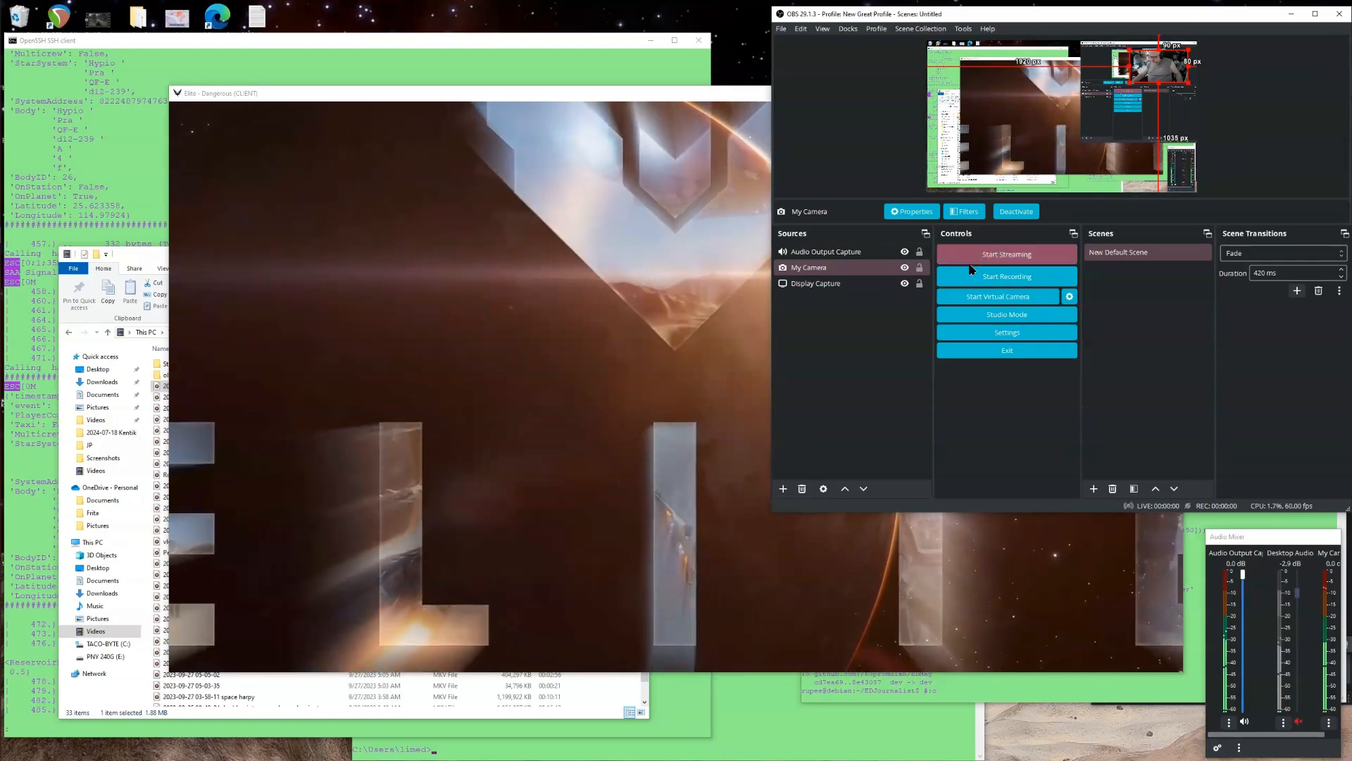
left_click(905, 268)
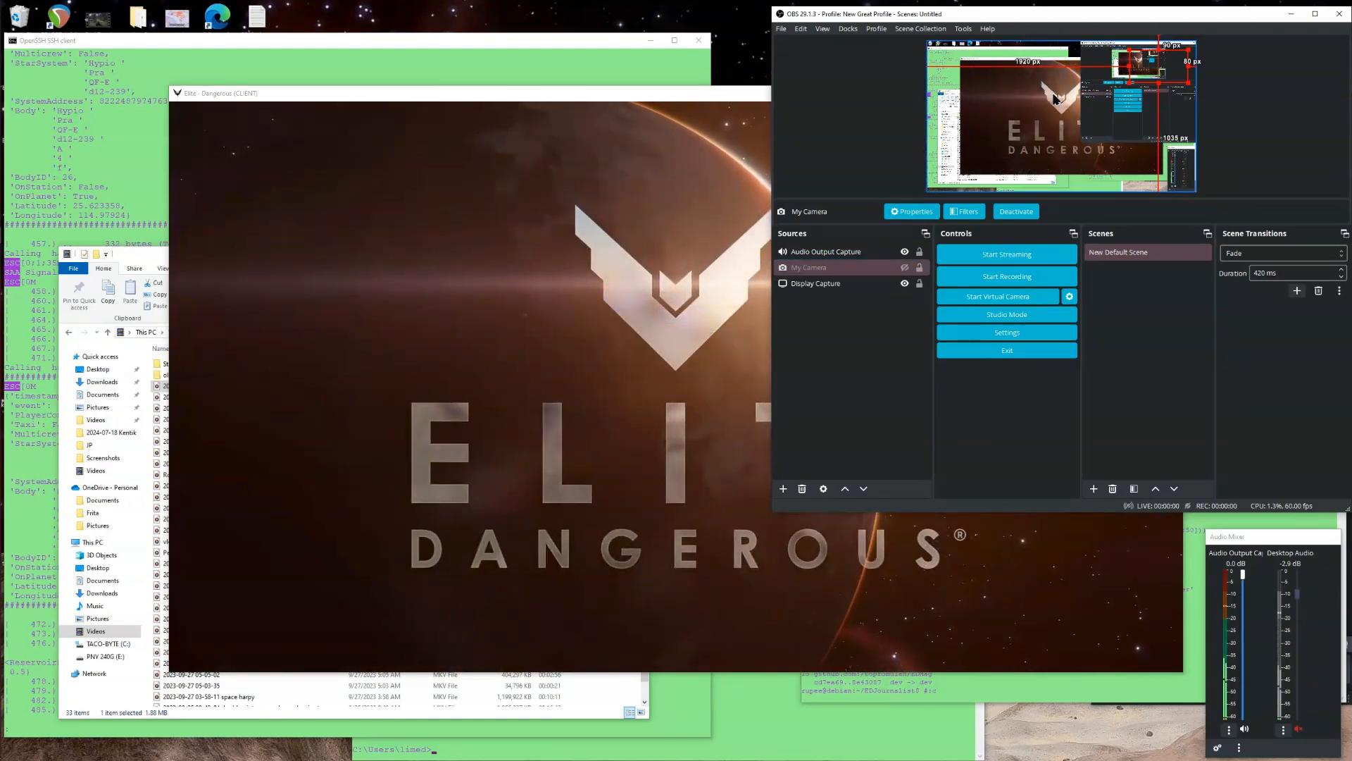
In the game's graphics options, set the resolution to 2,560 x 1,440 and display mode to Fullscreen, then apply.
left_click(699, 105)
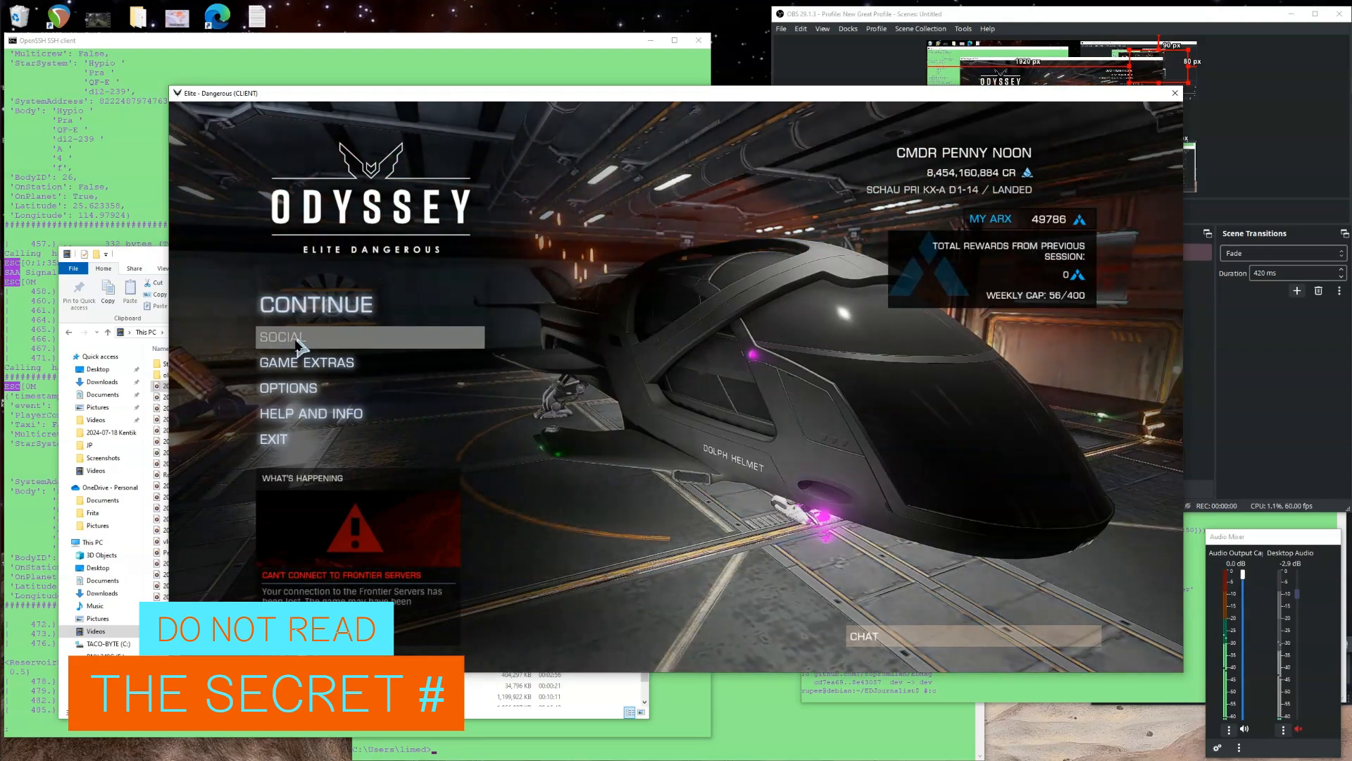
left_click(292, 388)
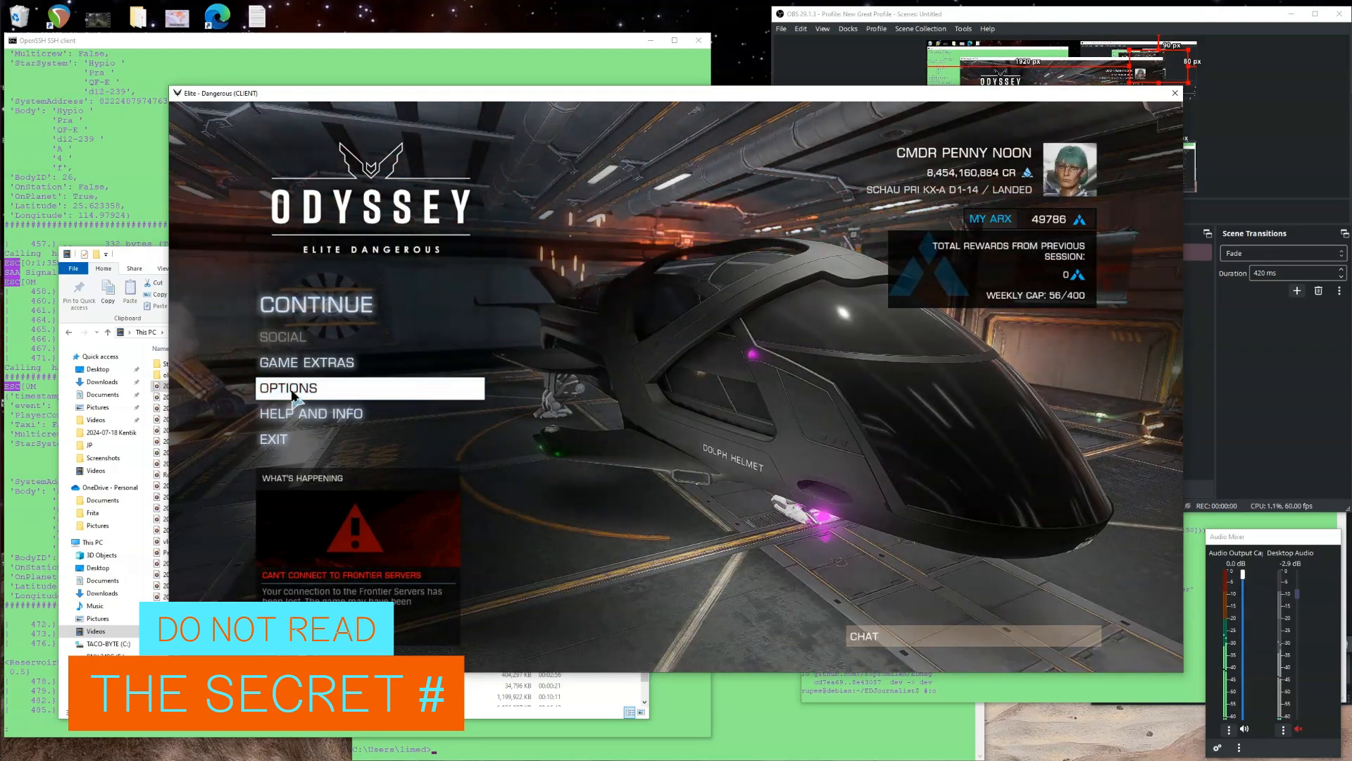
left_click(519, 398)
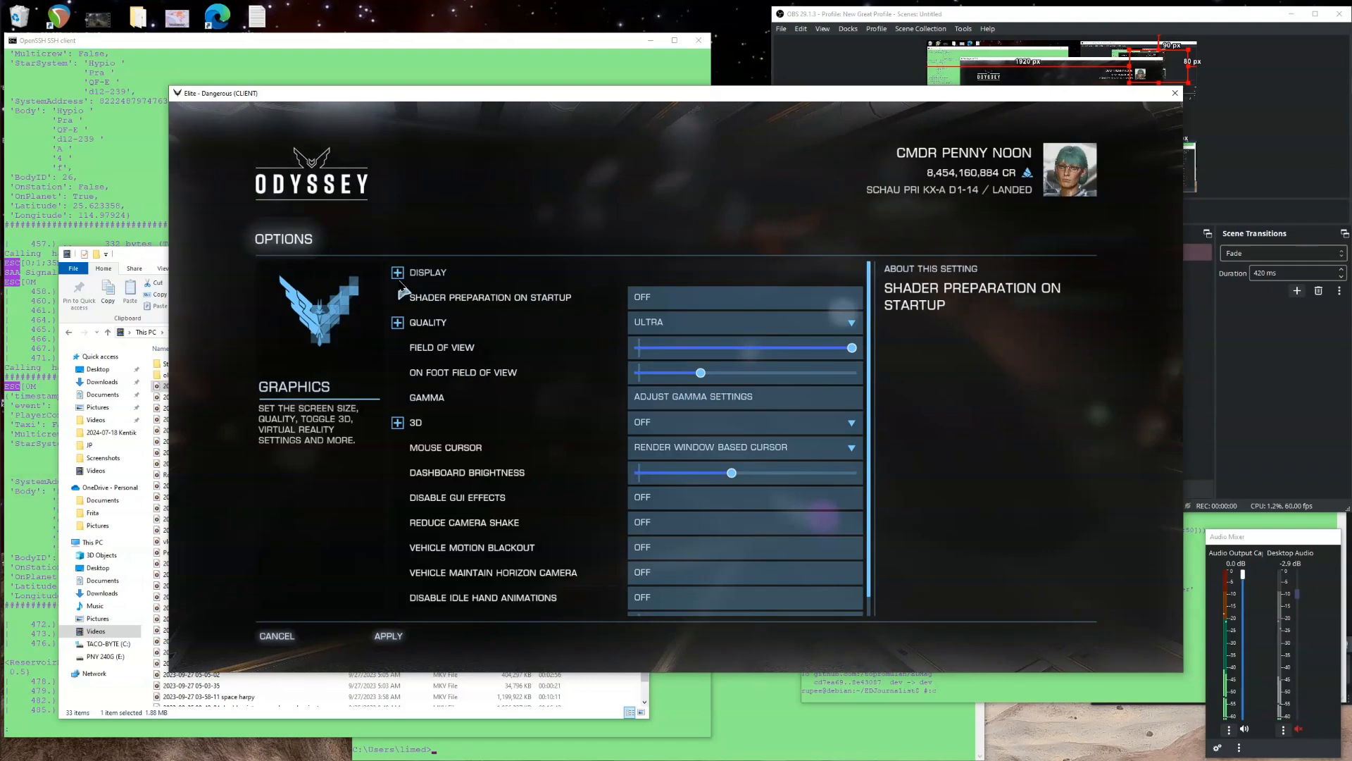
left_click(431, 274)
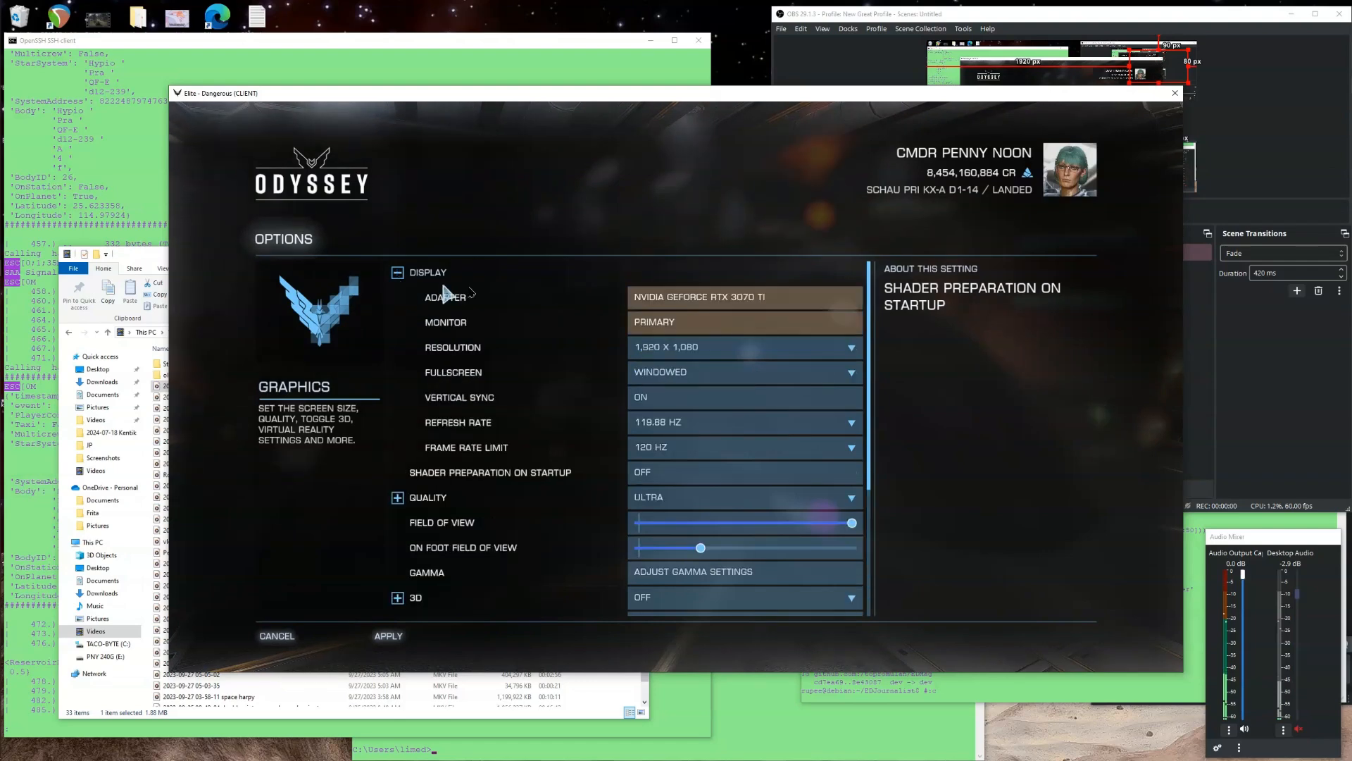
left_click(685, 348)
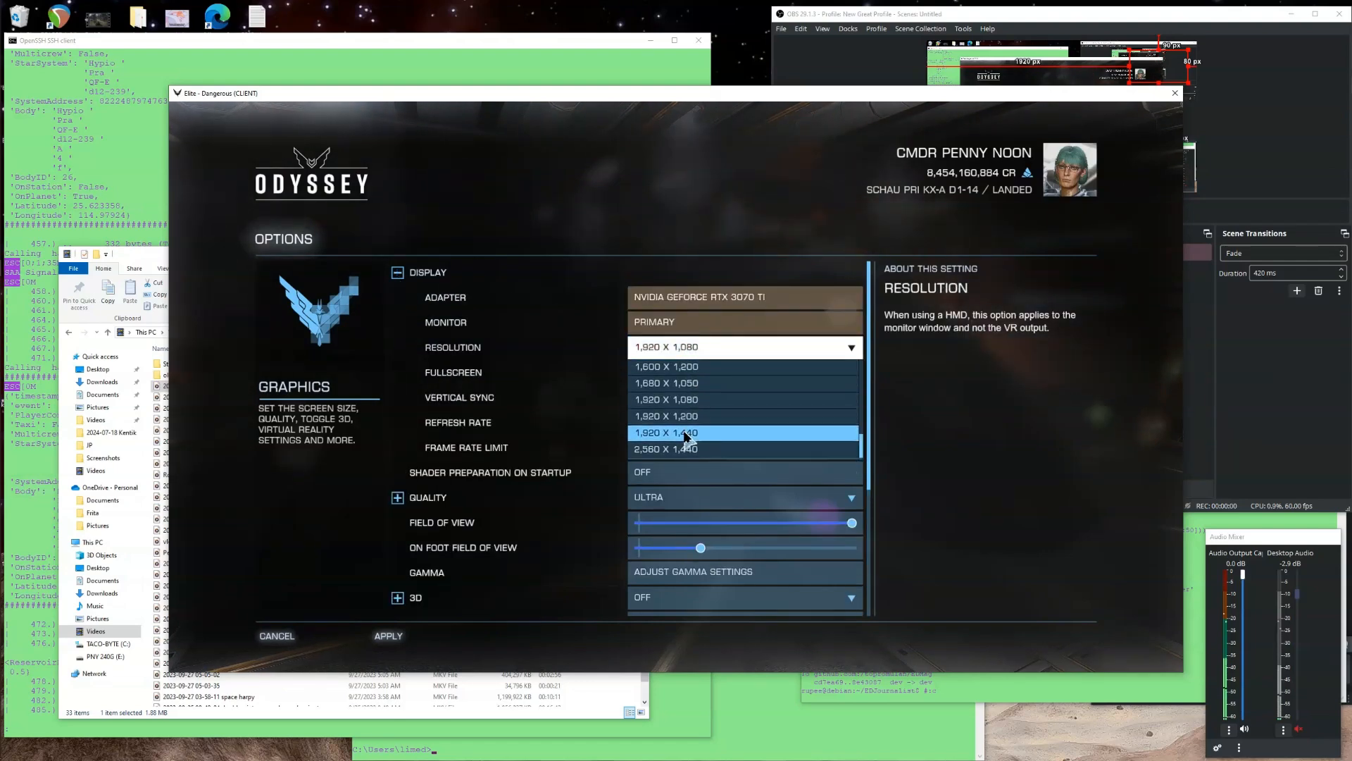
scroll(686, 451, "down", 2)
left_click(685, 449)
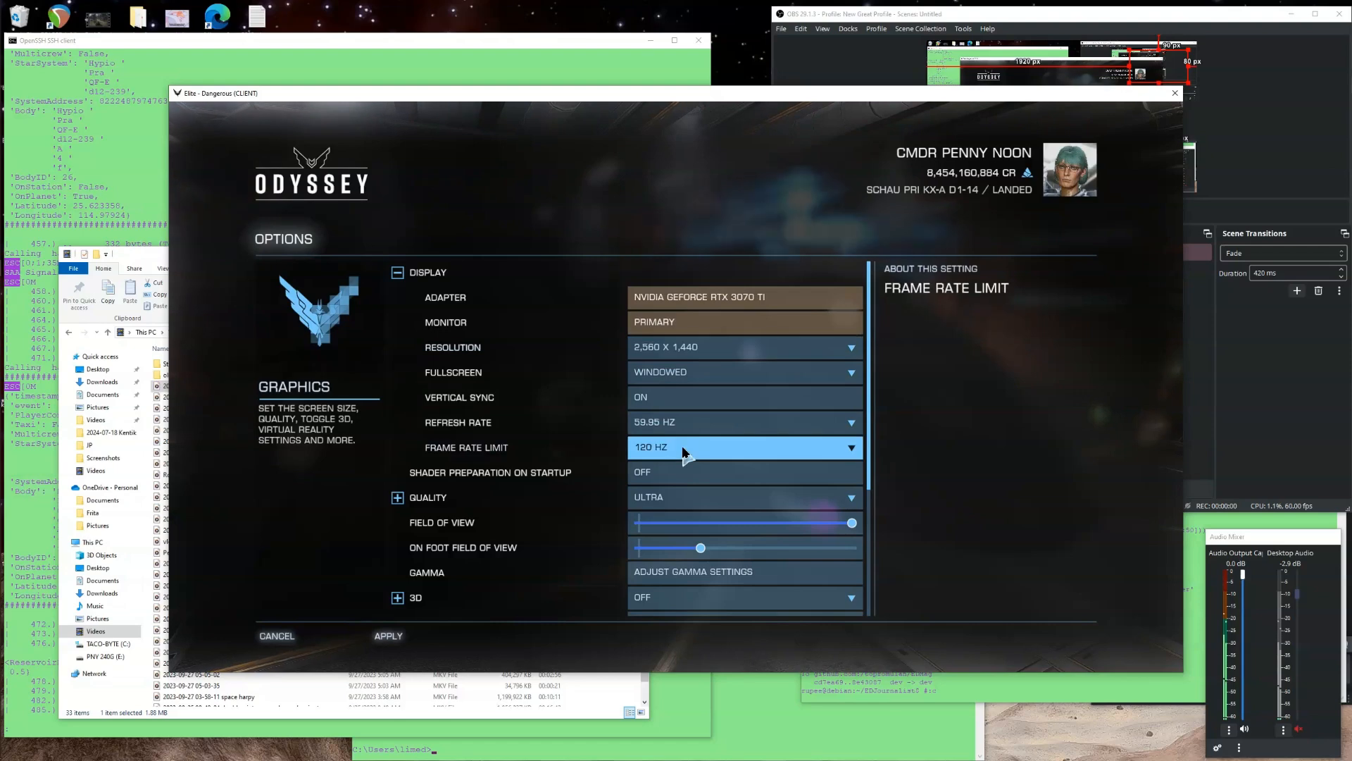
left_click(691, 377)
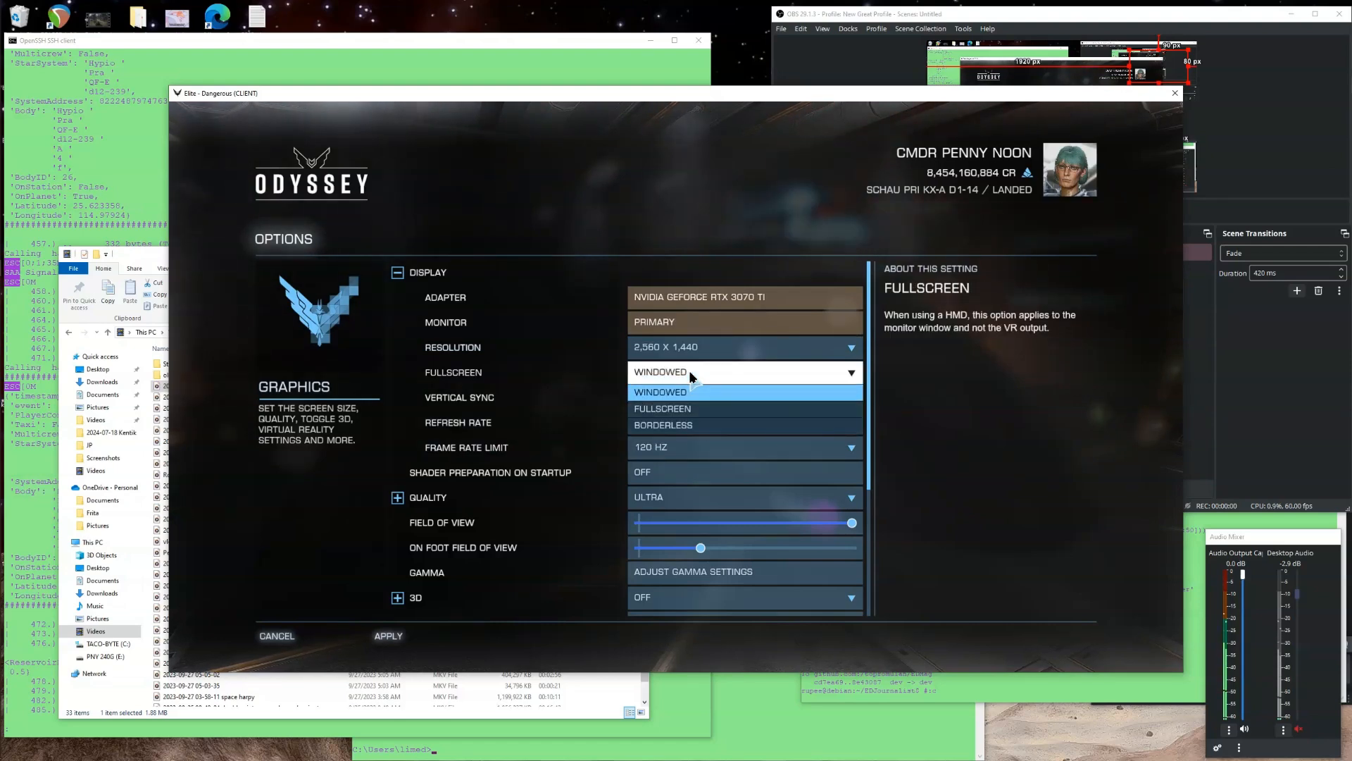
left_click(683, 410)
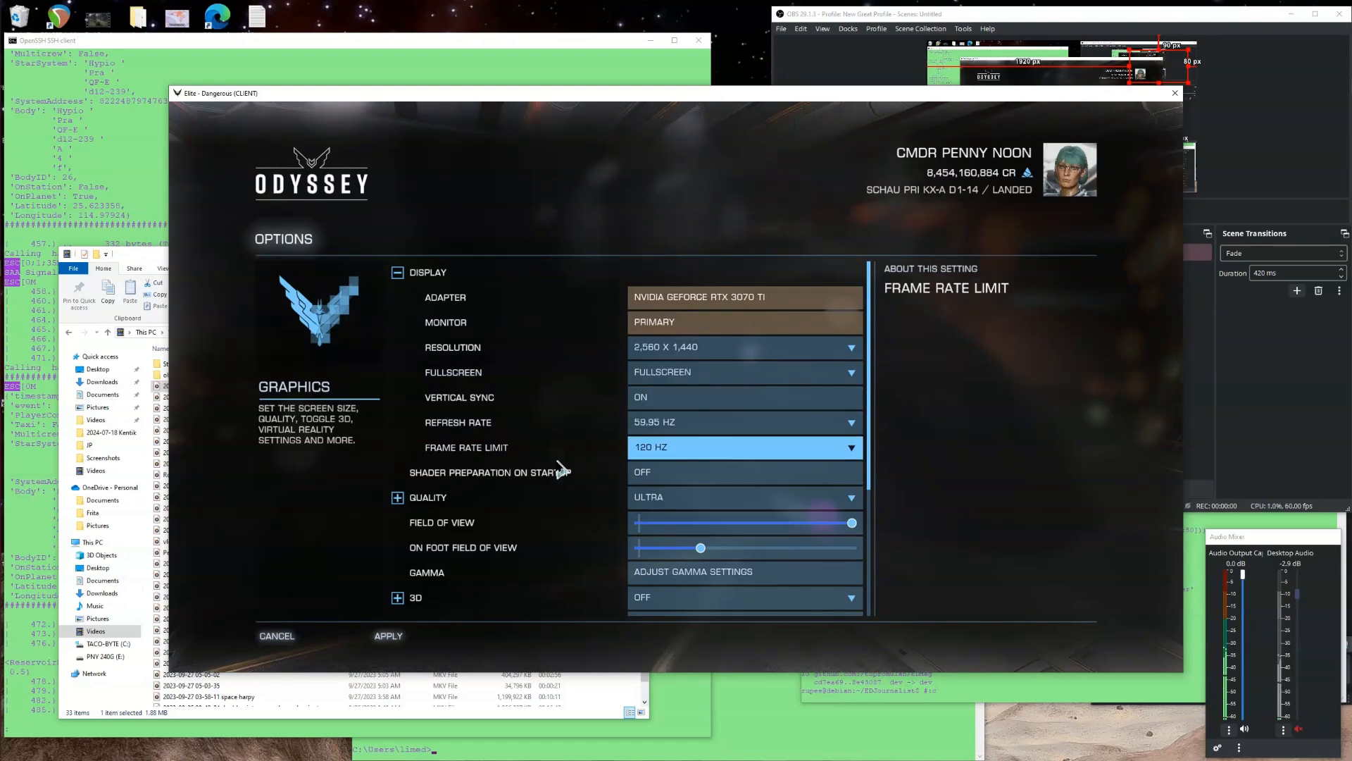
left_click(398, 637)
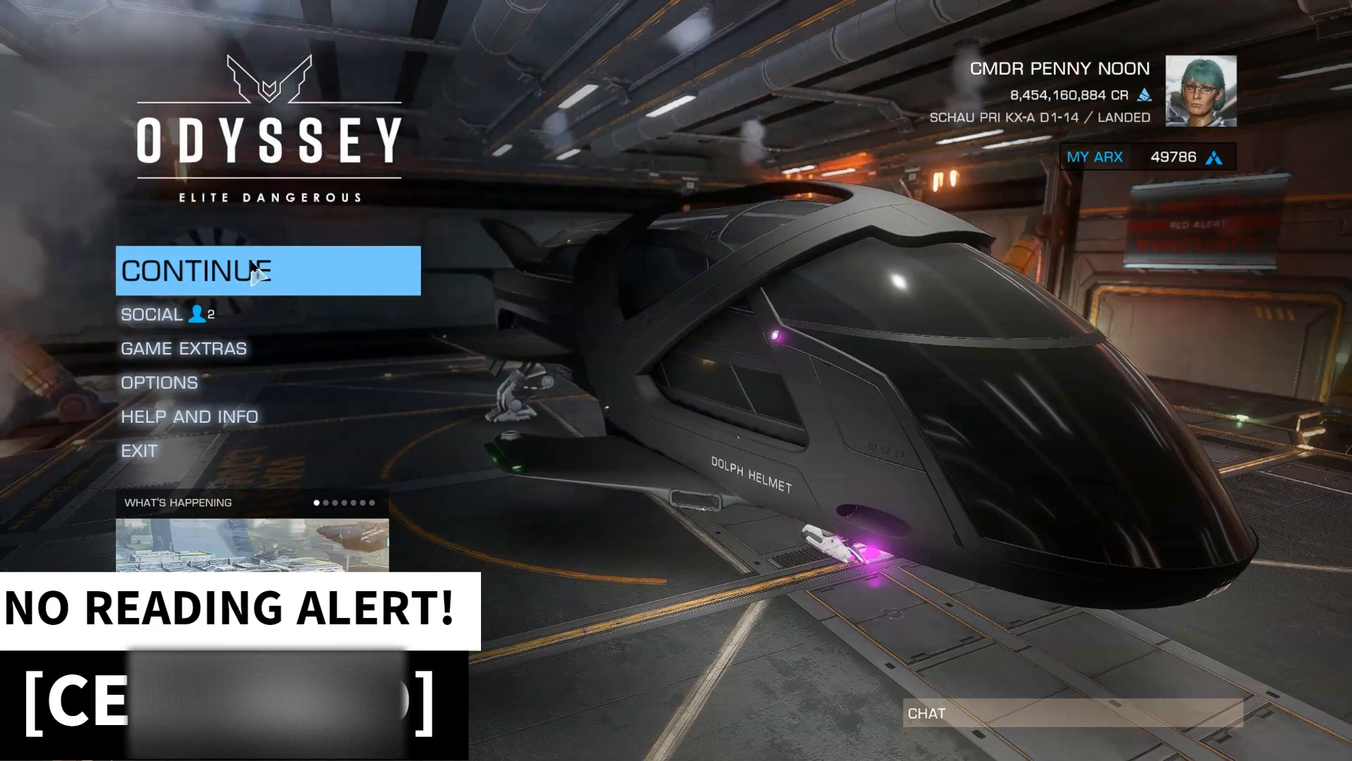
Continue into the game in Open Play mode.
left_click(246, 272)
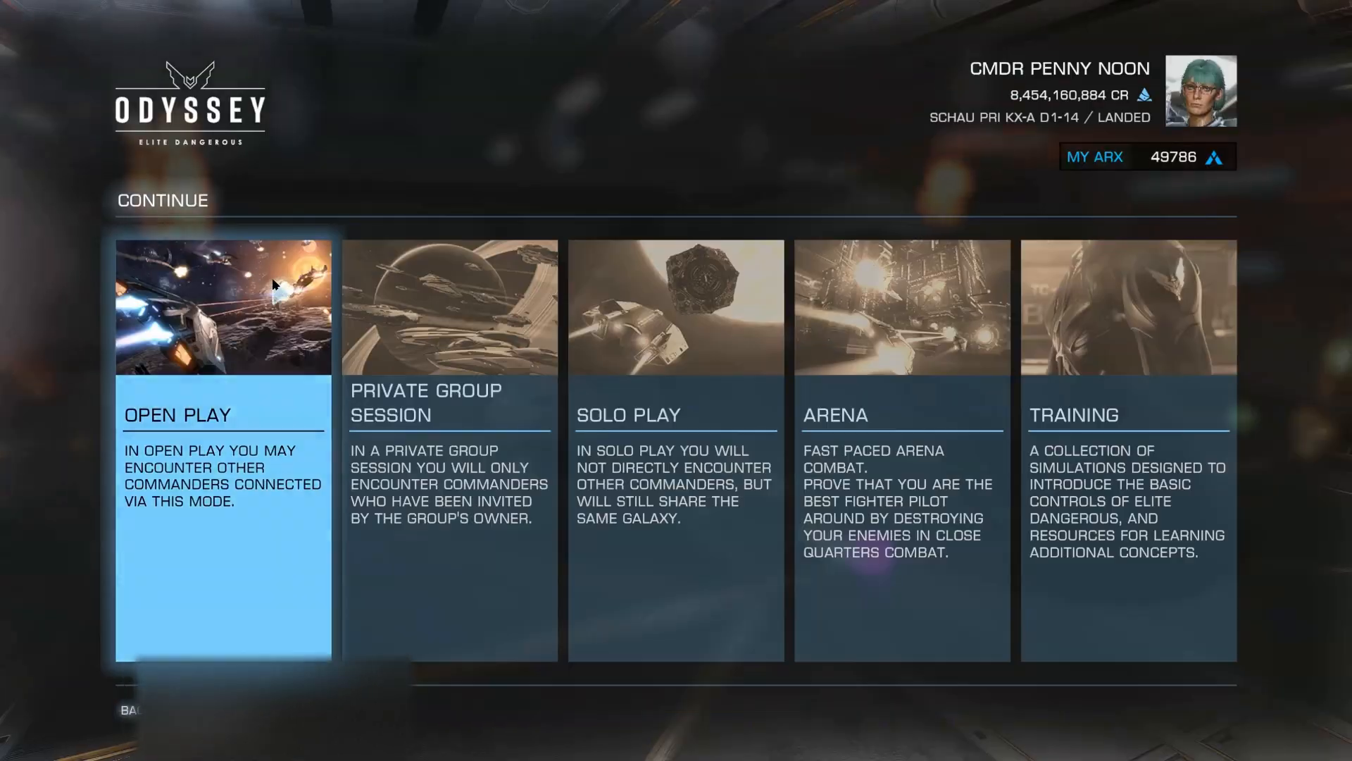
left_click(243, 324)
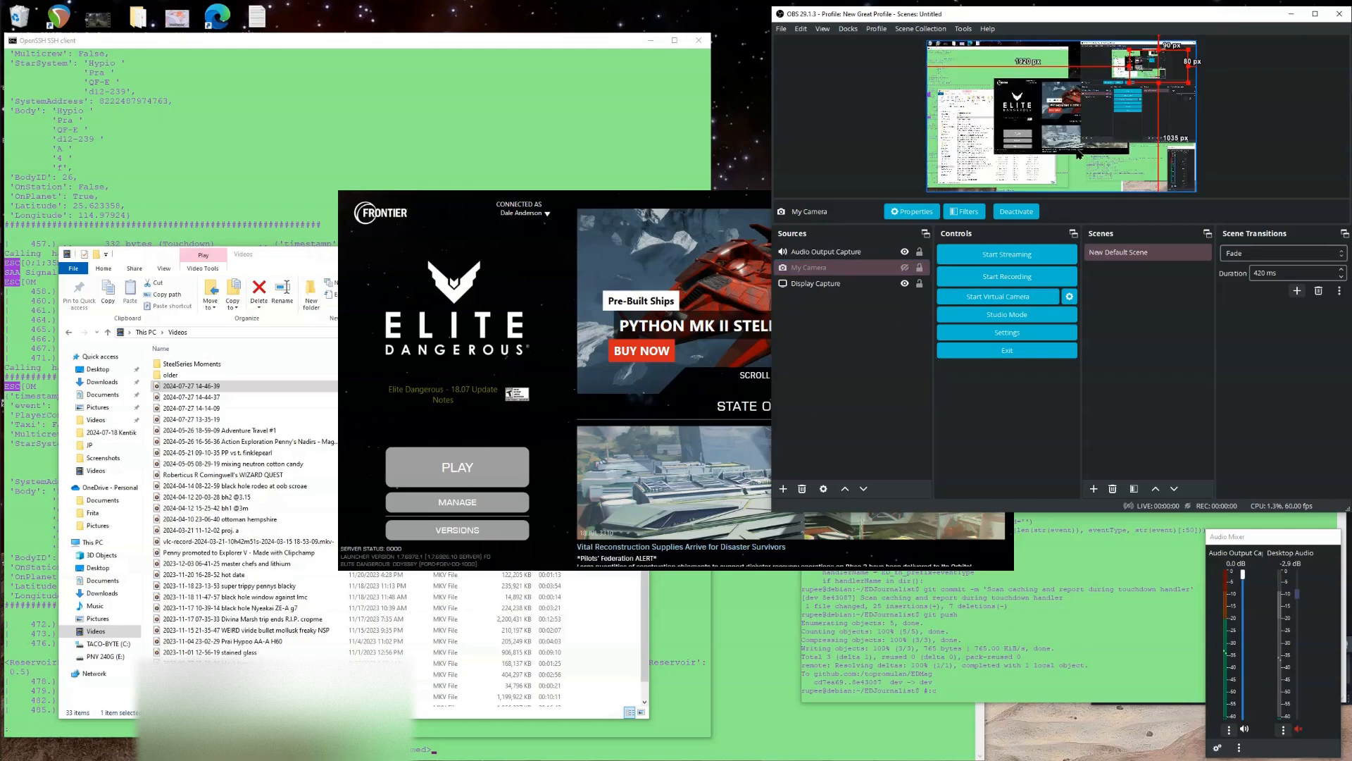
Assign hotkeys F1 to show and F2 to hide the My Camera source in the OBS settings.
left_click(783, 29)
left_click(792, 81)
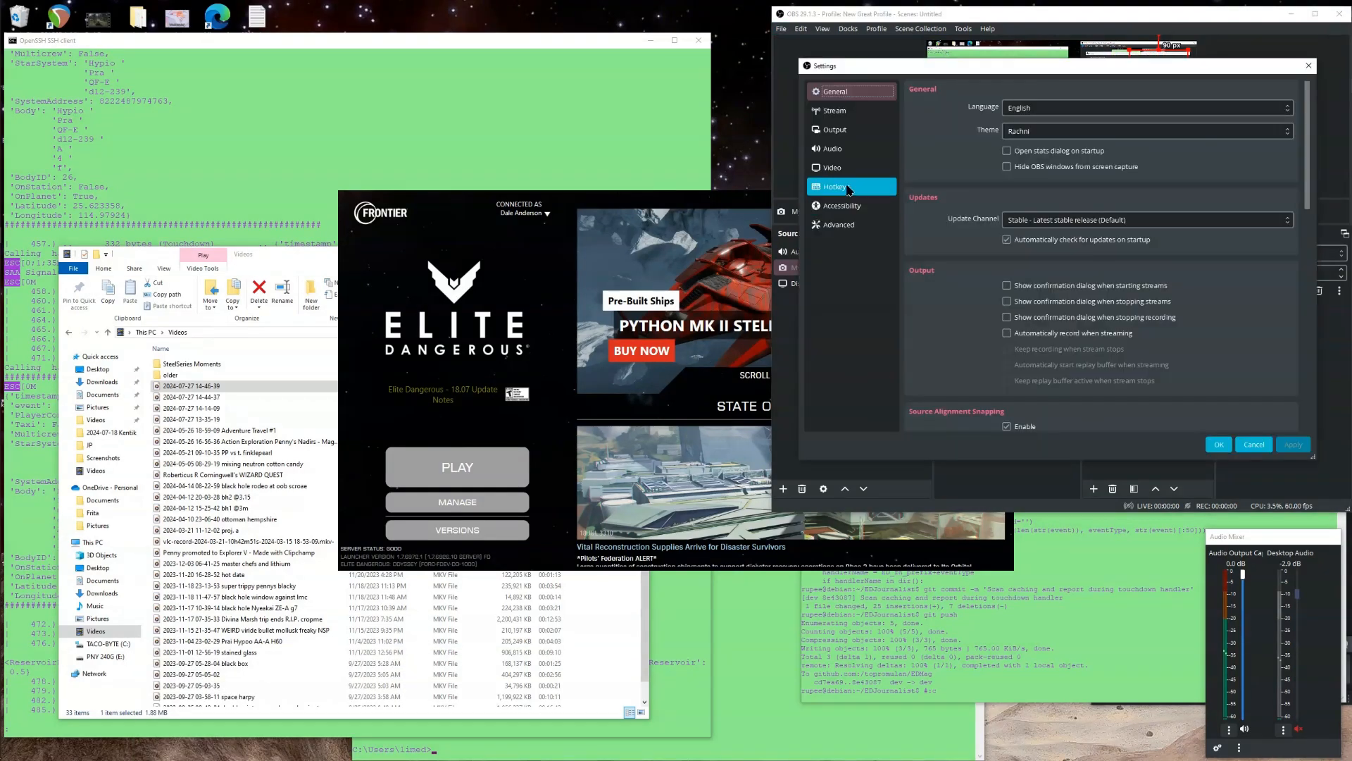
left_click(873, 187)
scroll(1005, 207, "down", 1)
scroll(1004, 225, "down", 10)
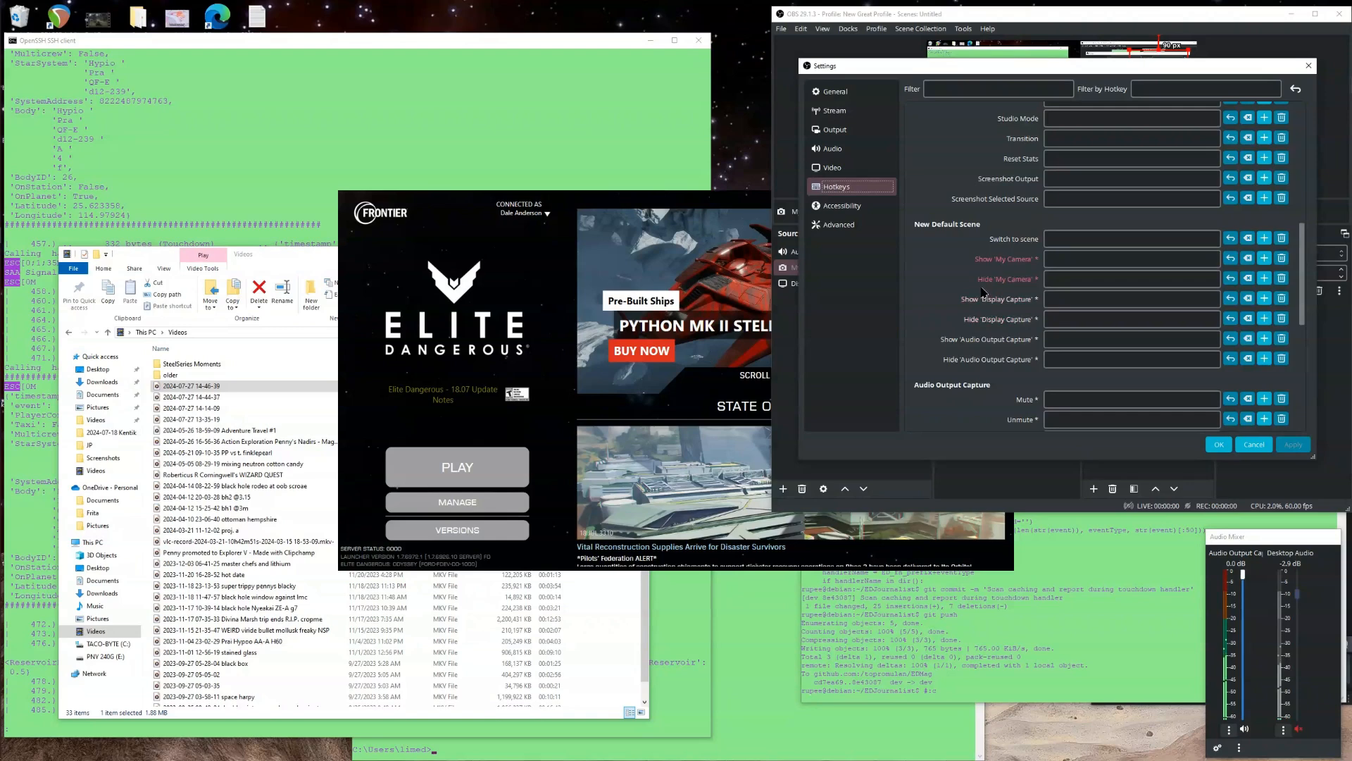
mouse_move(983, 289)
left_click(1072, 262)
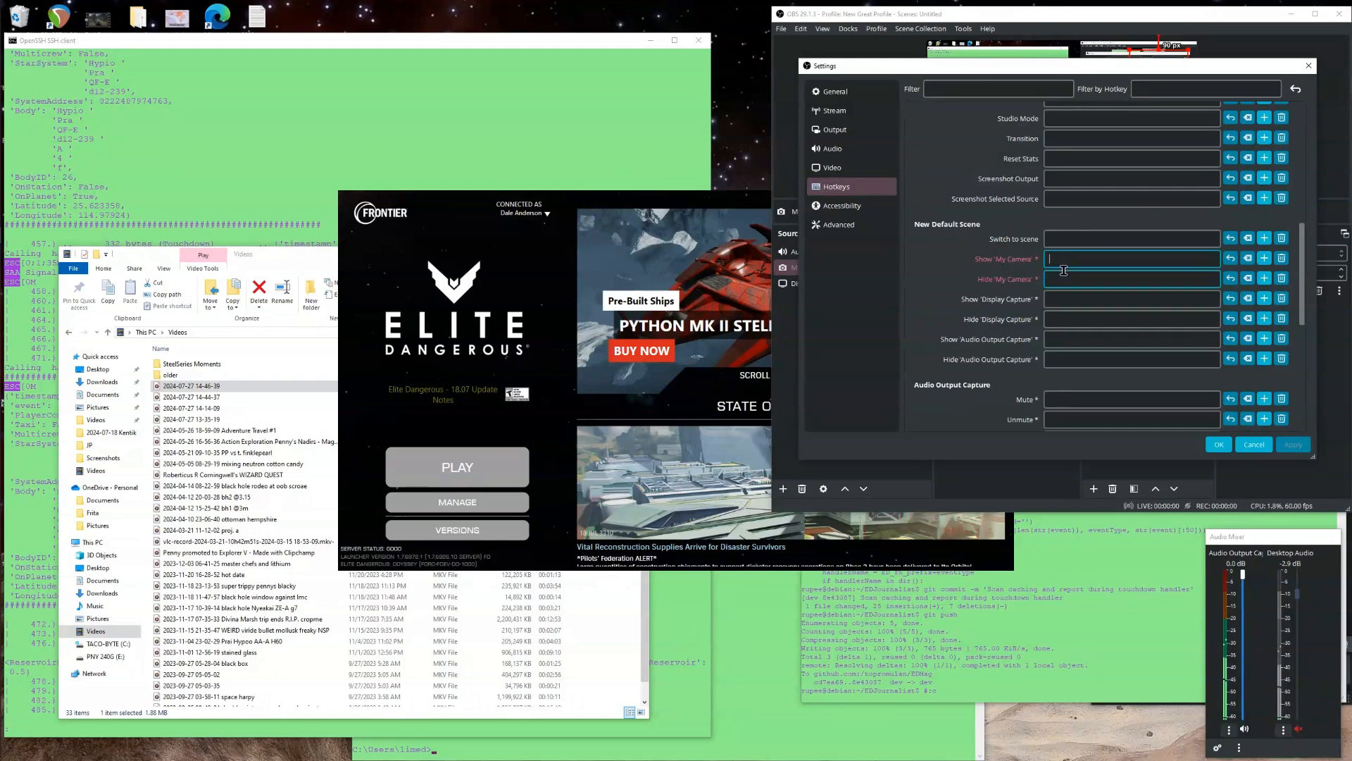
key("F1")
key("F1")
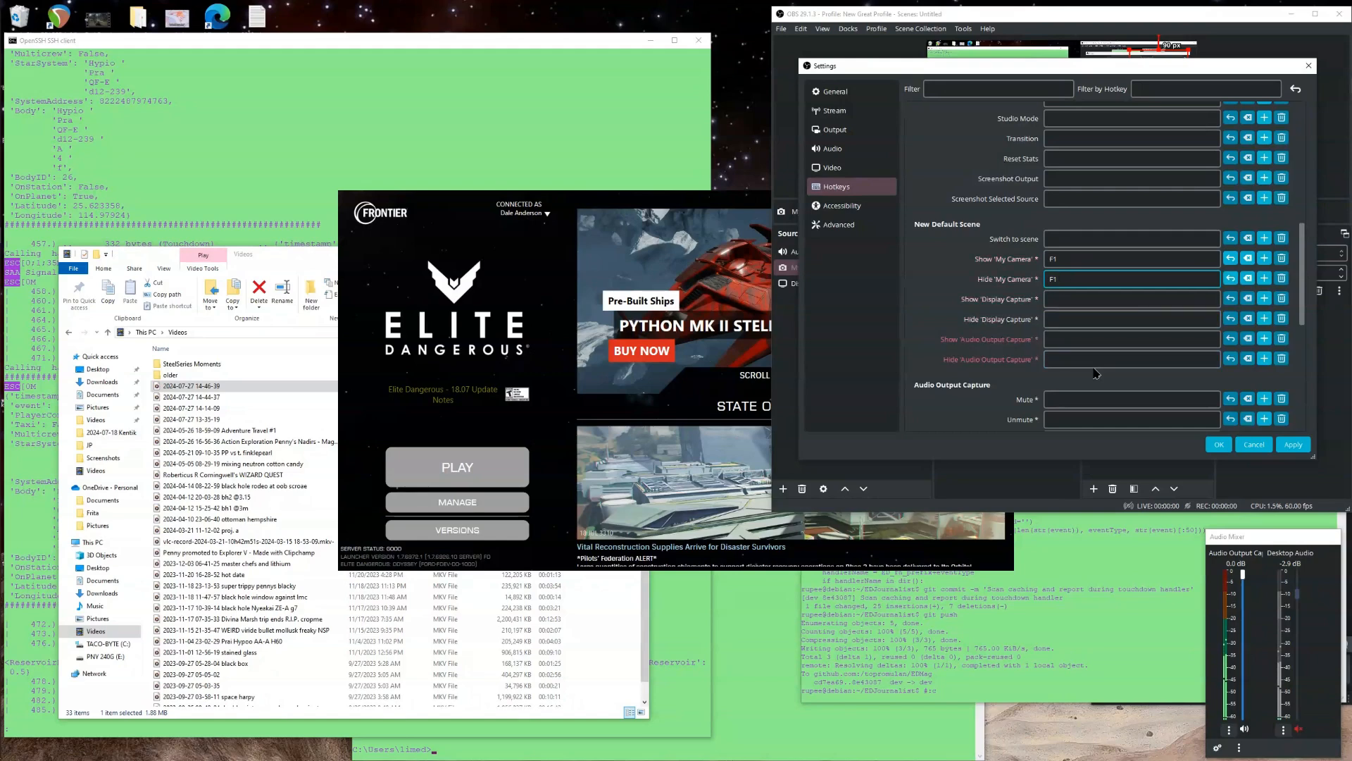
left_click(1221, 445)
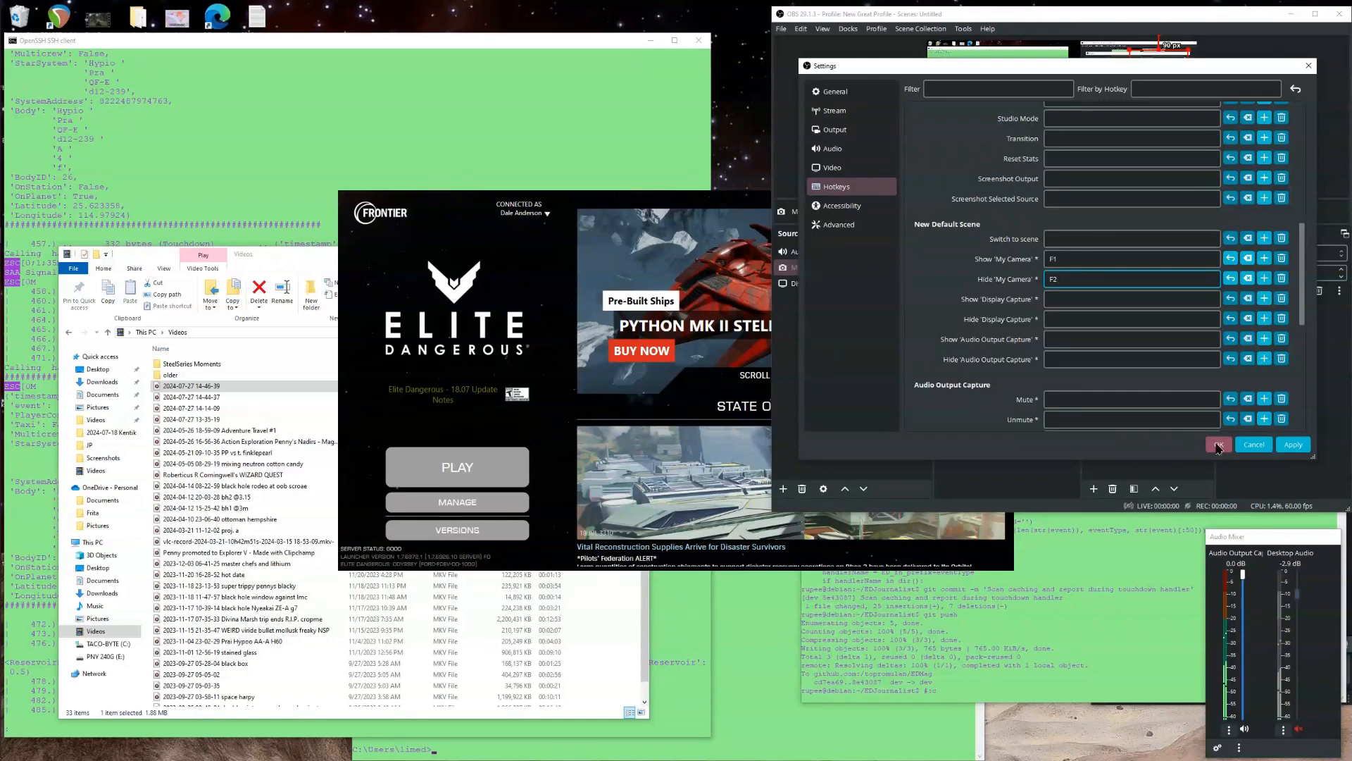
left_click(1218, 445)
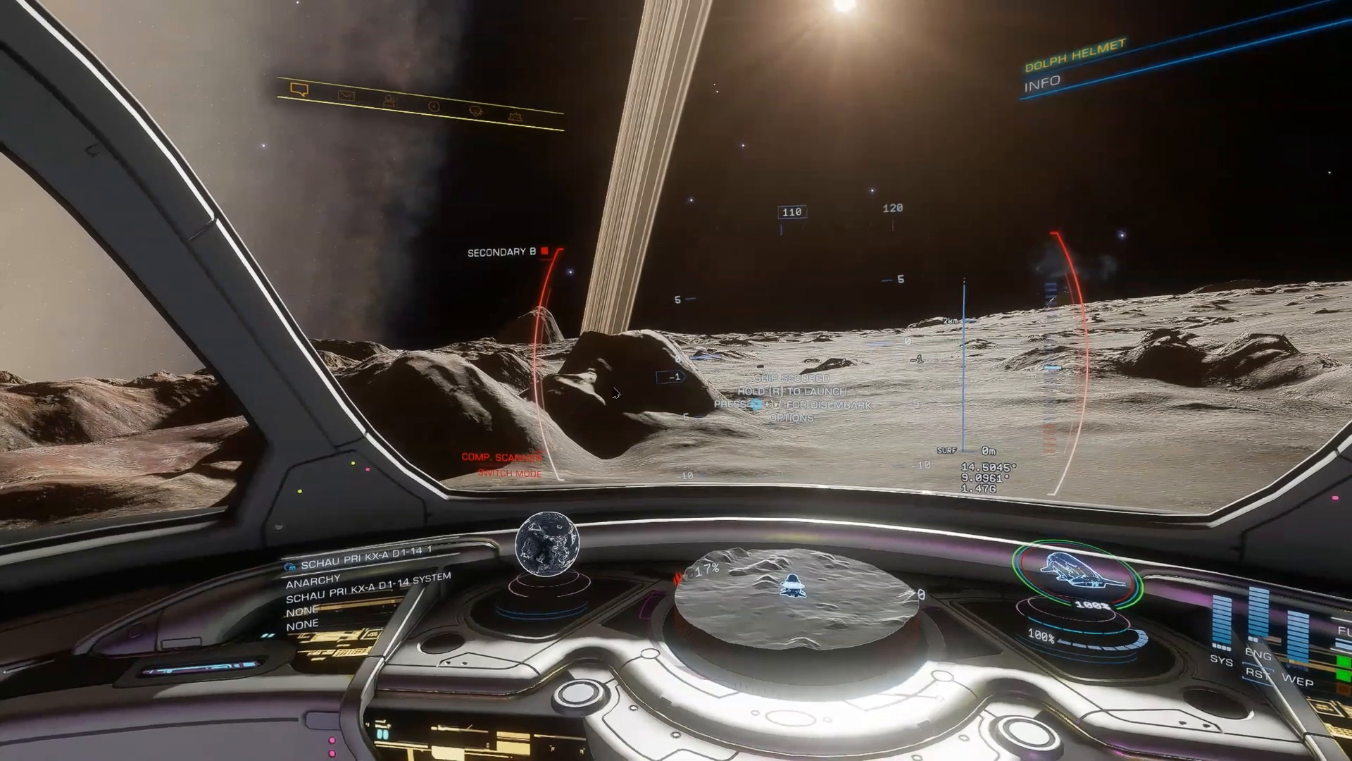
Switch to OBS and assign Scroll Lock as the hotkey for both Start Recording and Stop Recording.
key("alt+Tab")
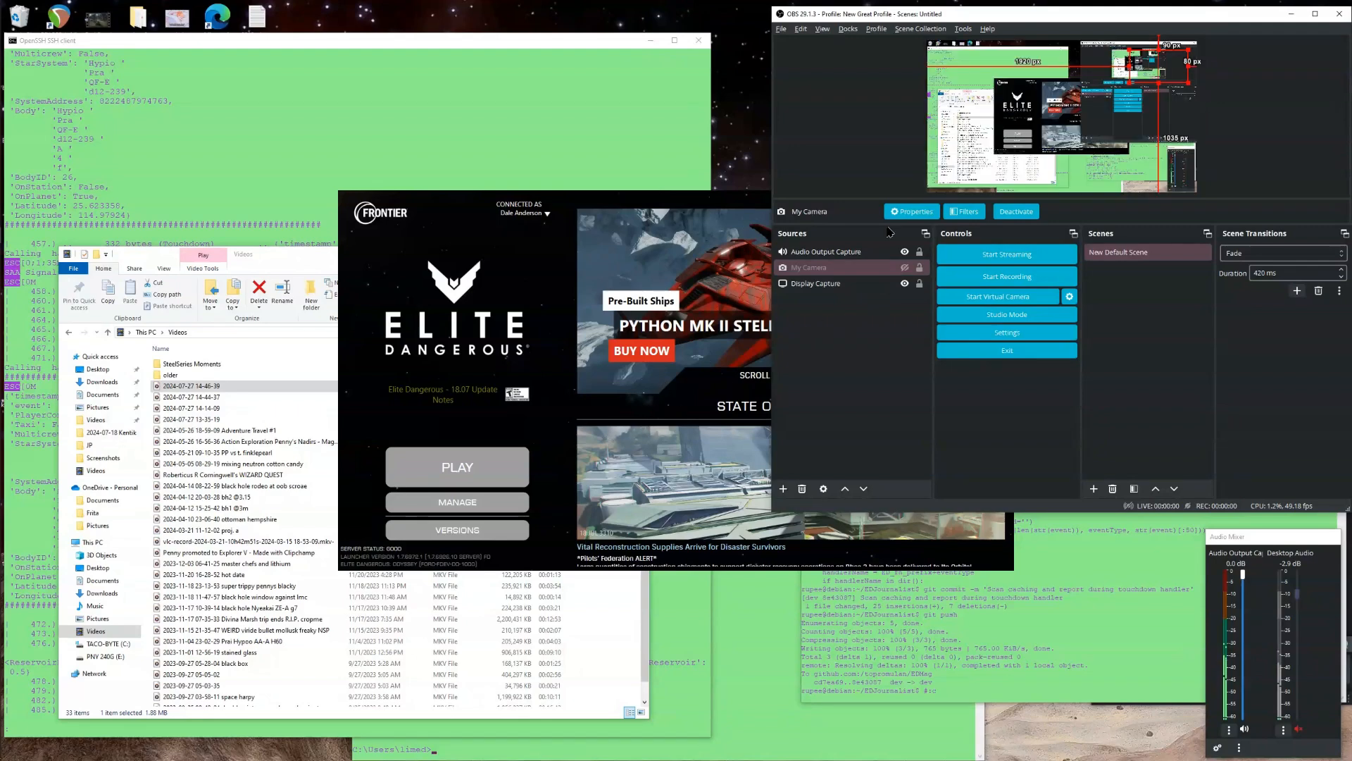
left_click(781, 29)
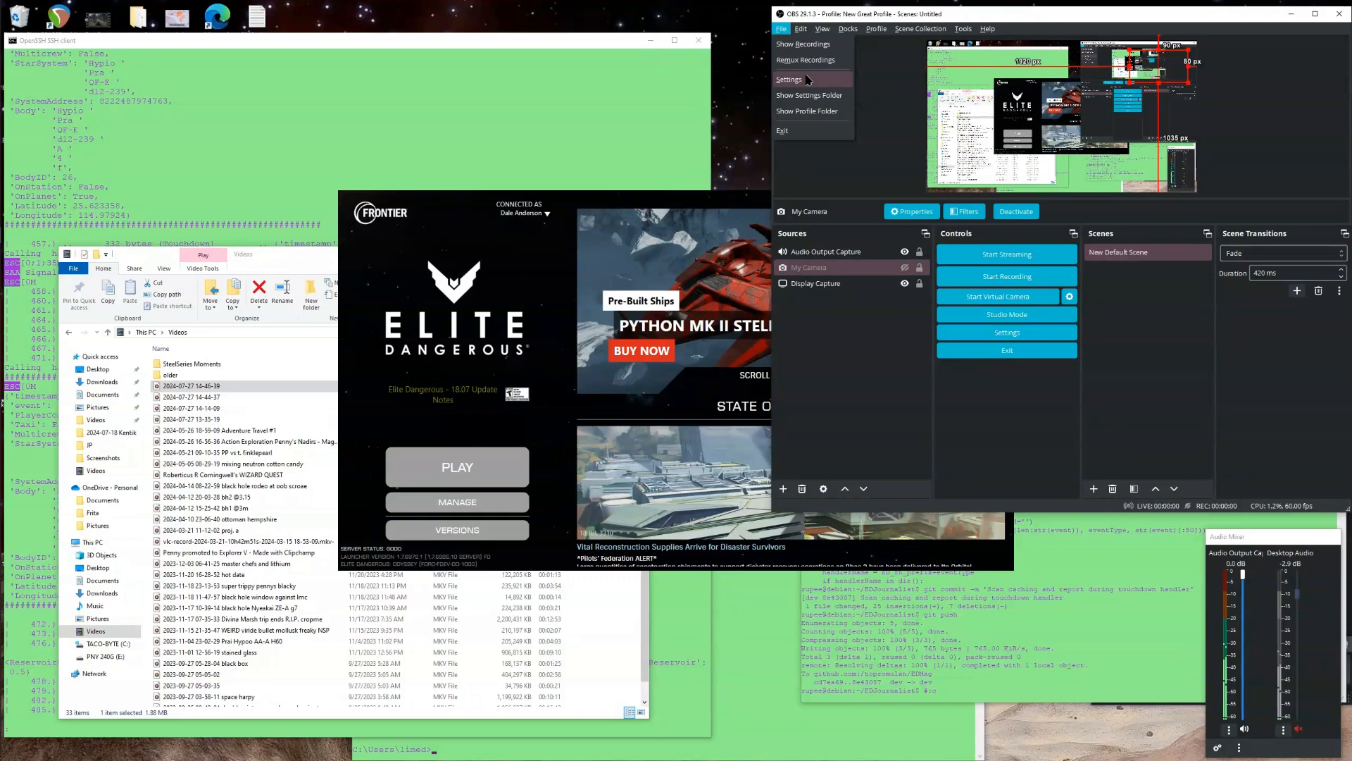
left_click(790, 79)
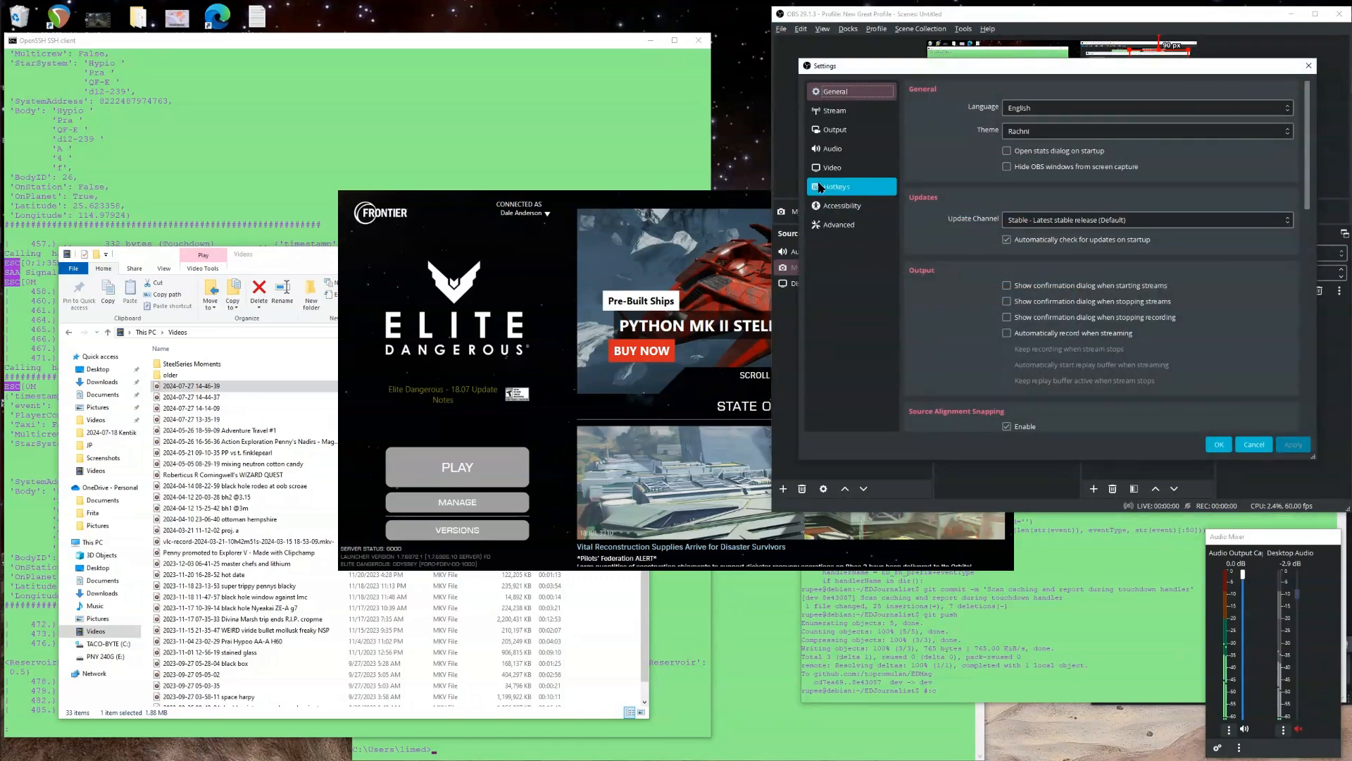
left_click(824, 187)
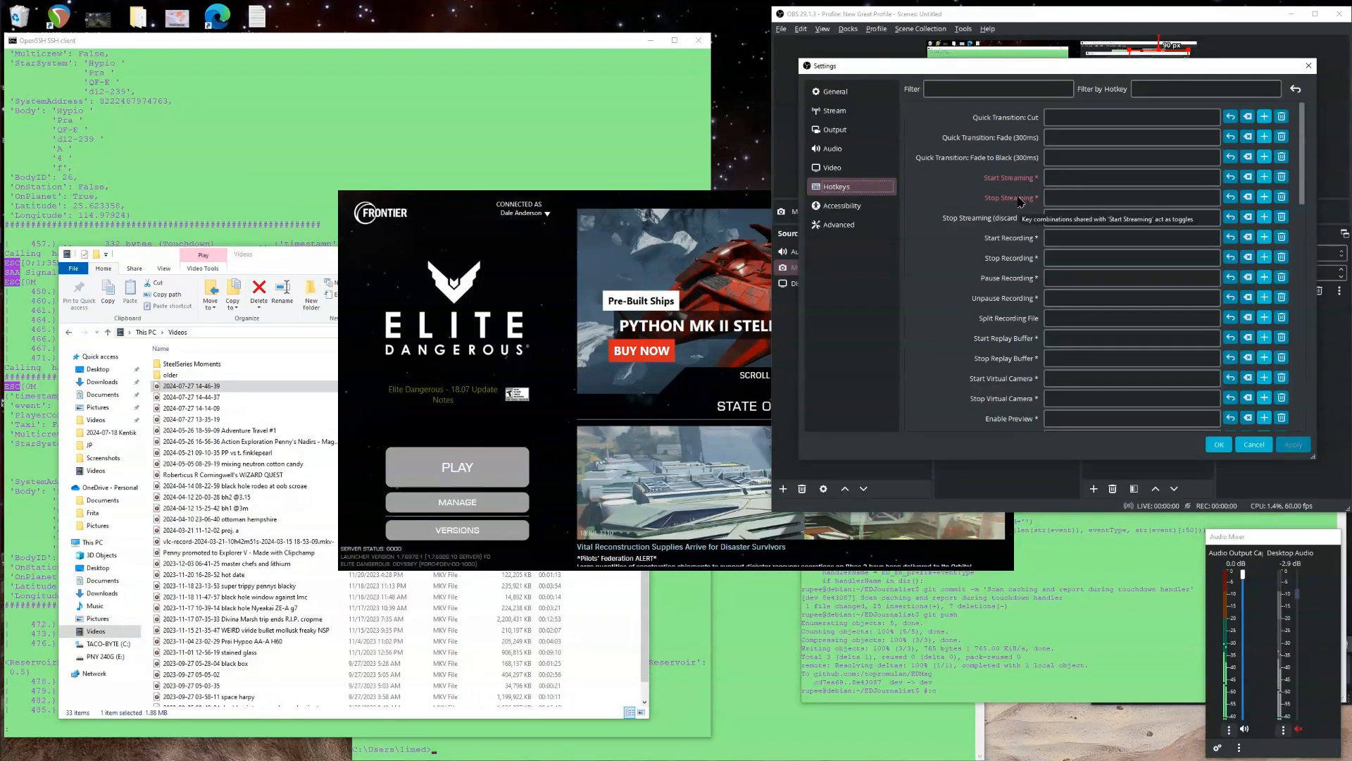
left_click(1181, 238)
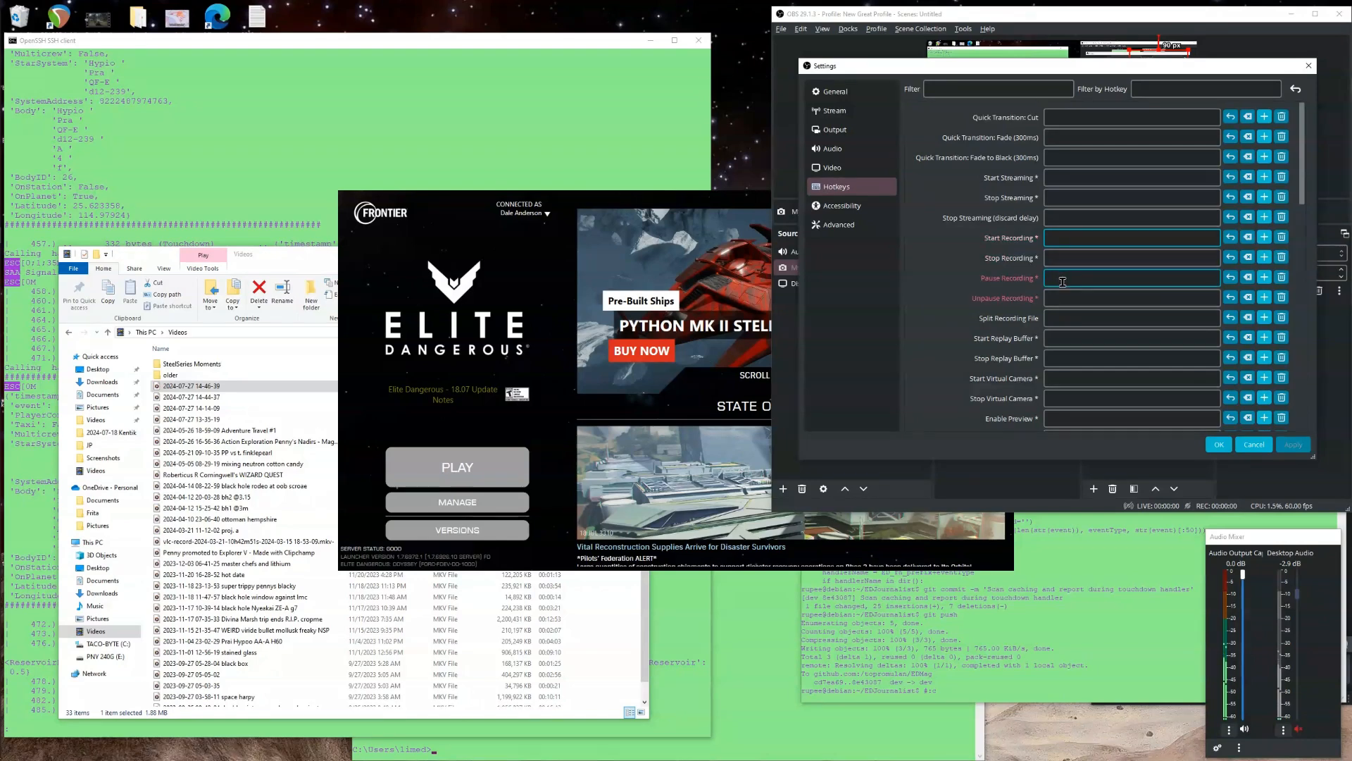
key("Scroll_Lock")
left_click(1096, 259)
key("Scroll_Lock")
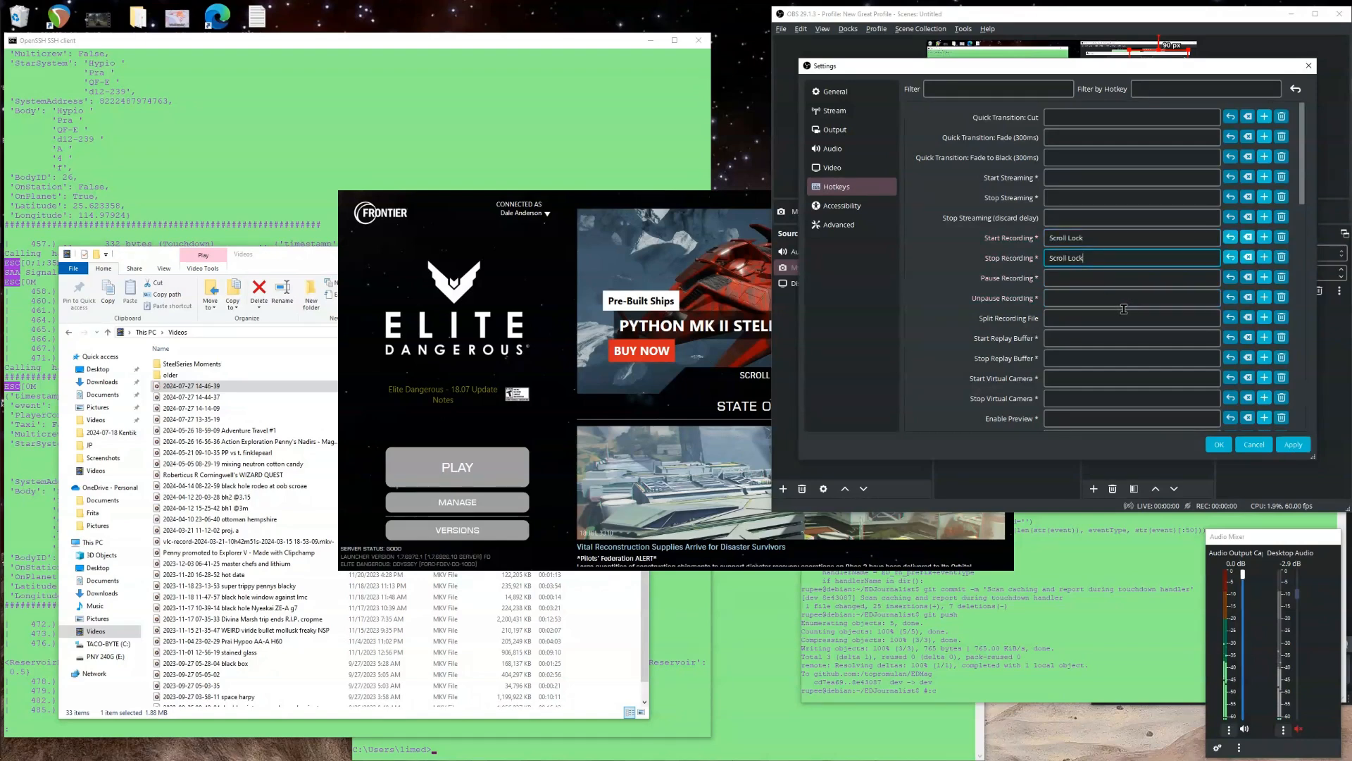
left_click(1218, 446)
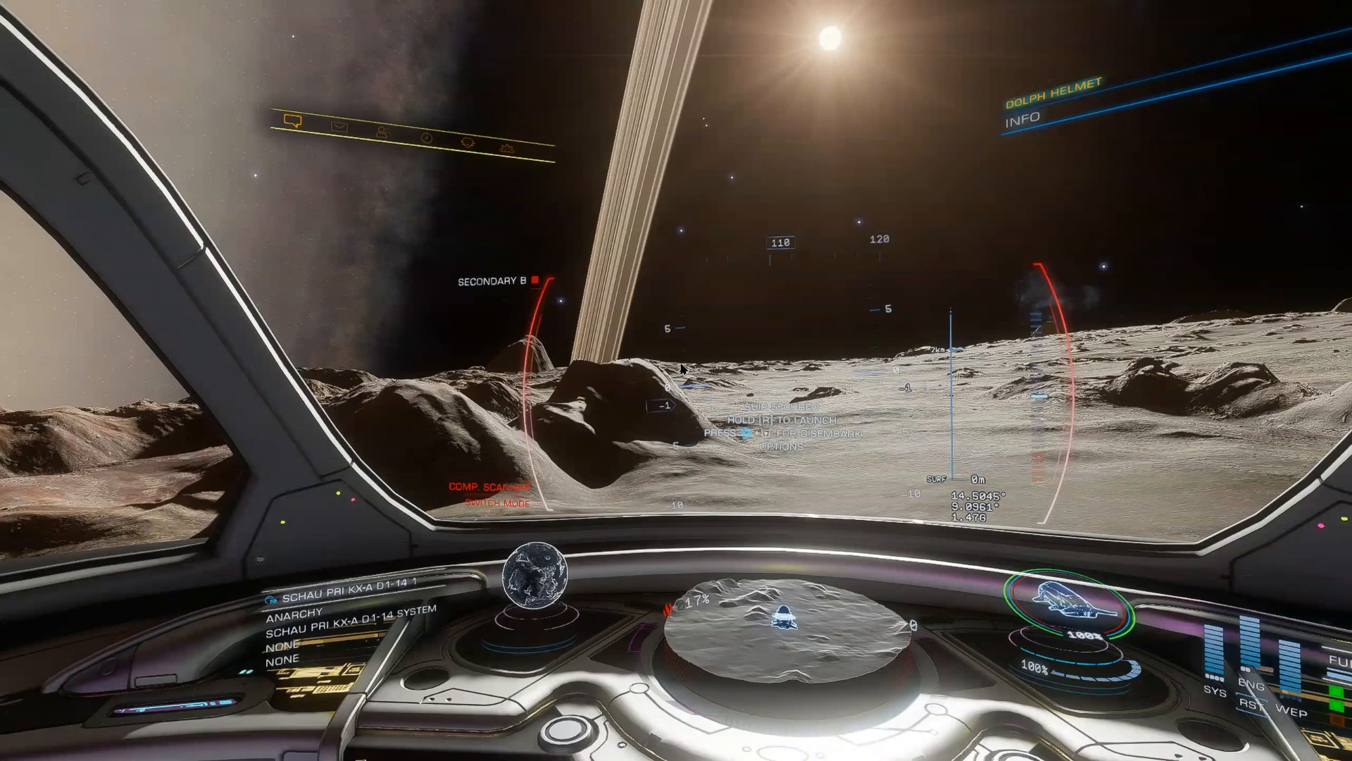
Lift the ship off the surface, retract the landing gear and boost away, toggling the external camera view.
key("r")
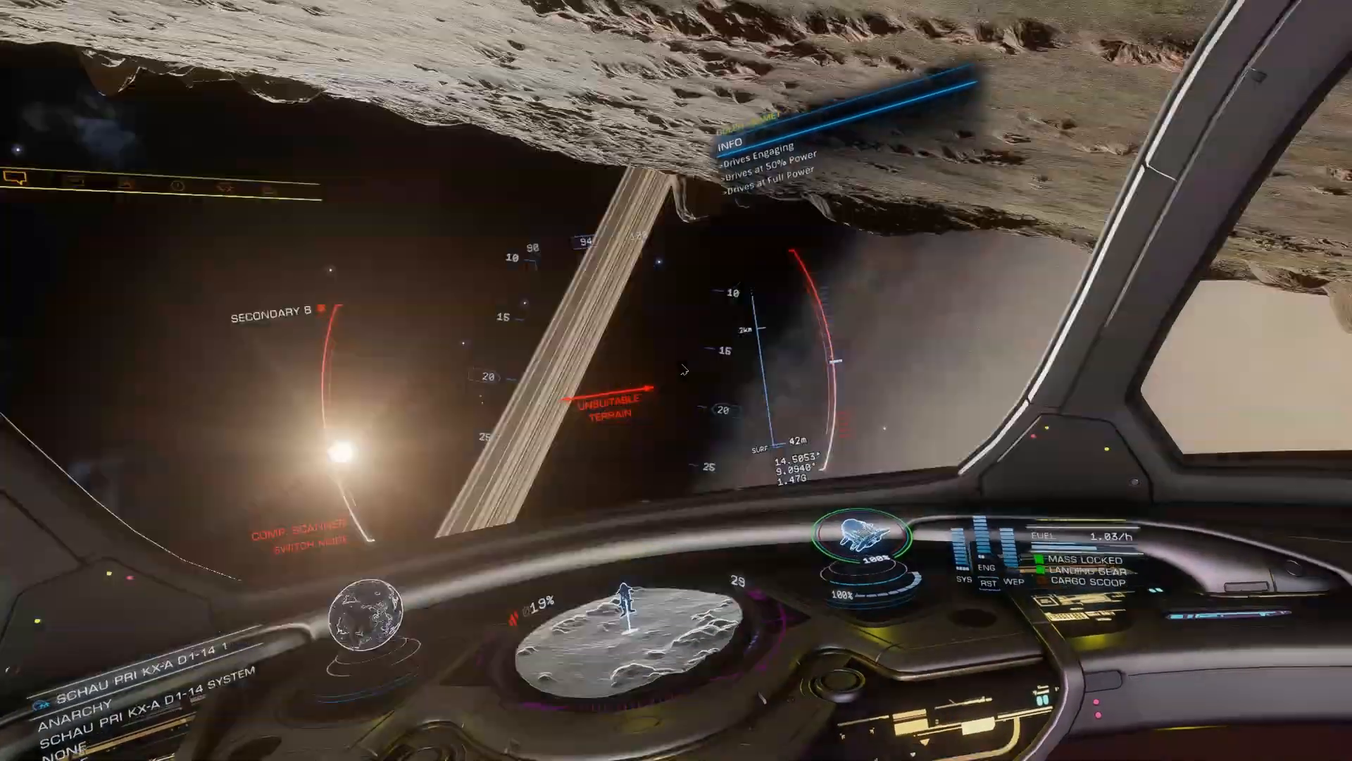
key("l")
key("Tab")
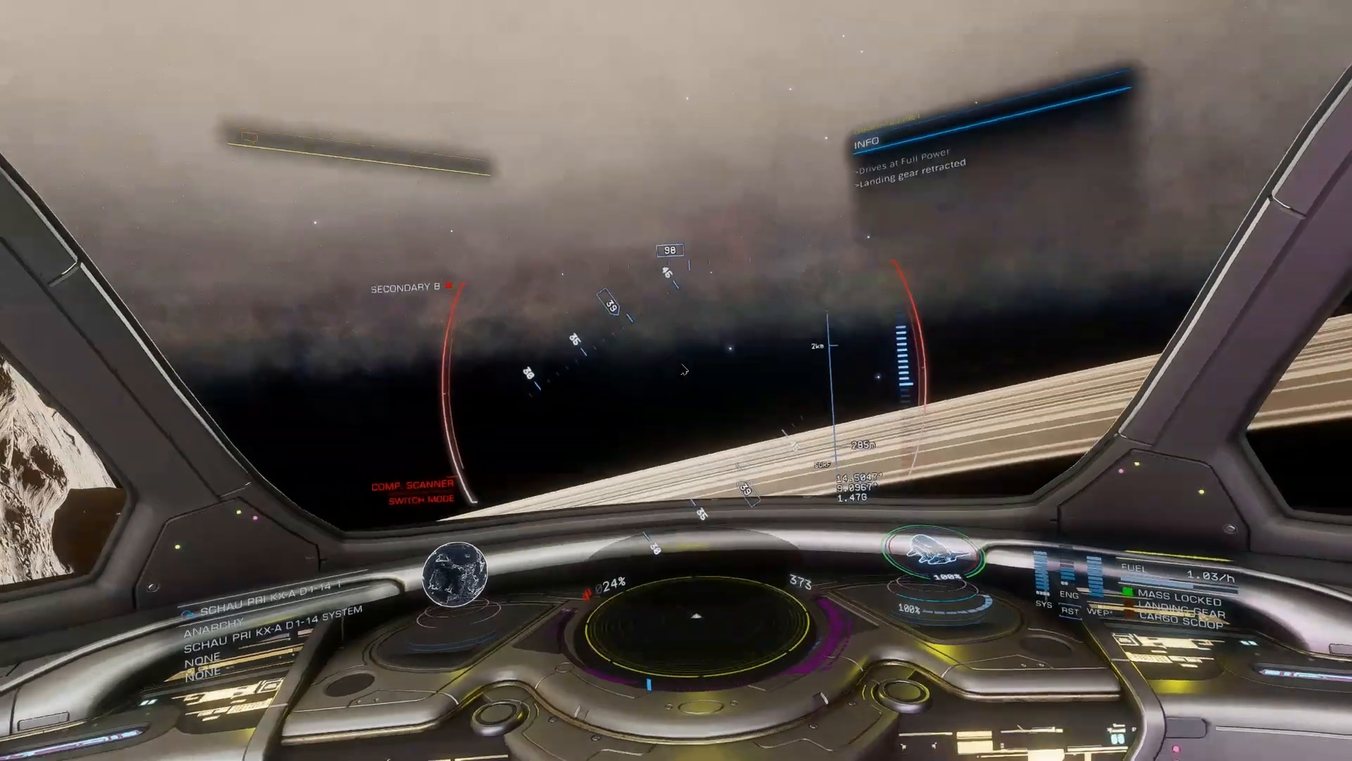
key("ctrl+alt+space")
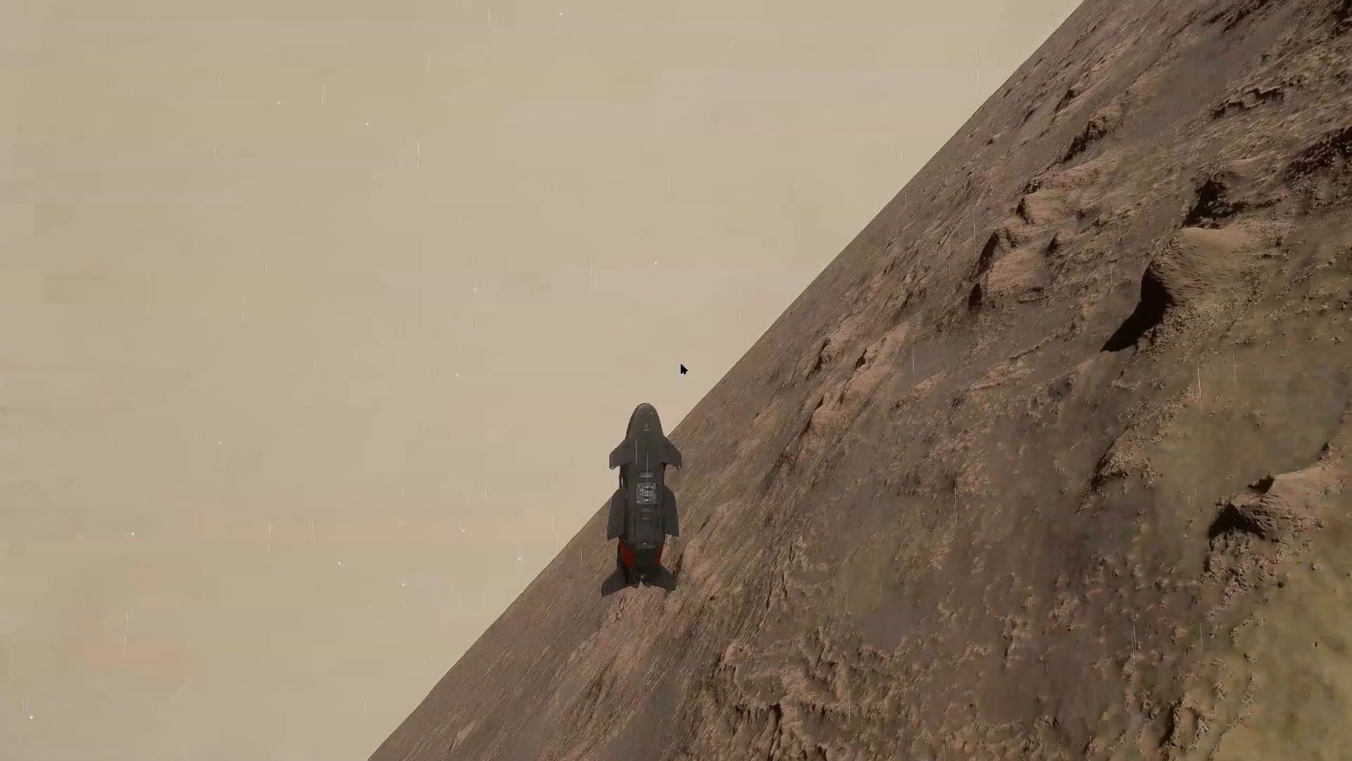
key("ctrl+alt+space")
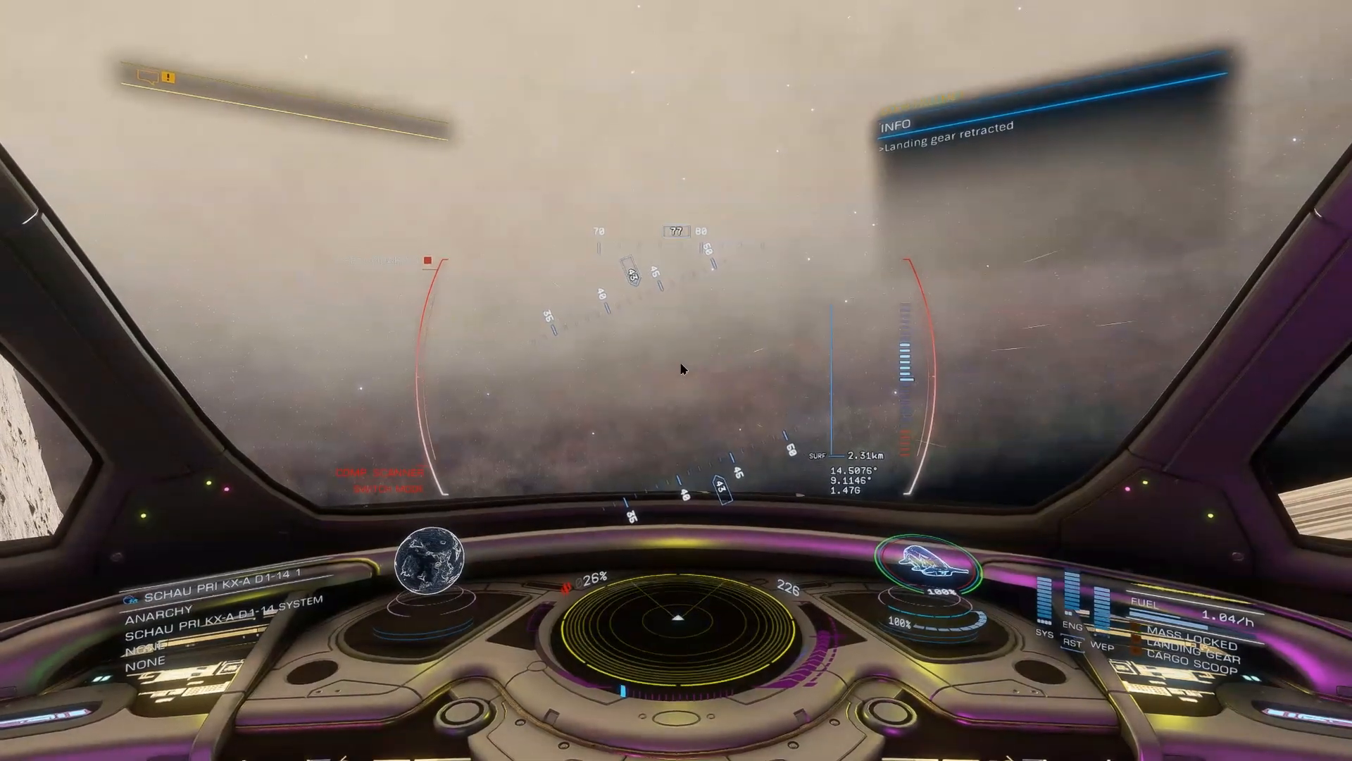
Exit the flight to the game's main menu.
key("Escape")
key("Up")
key("Return")
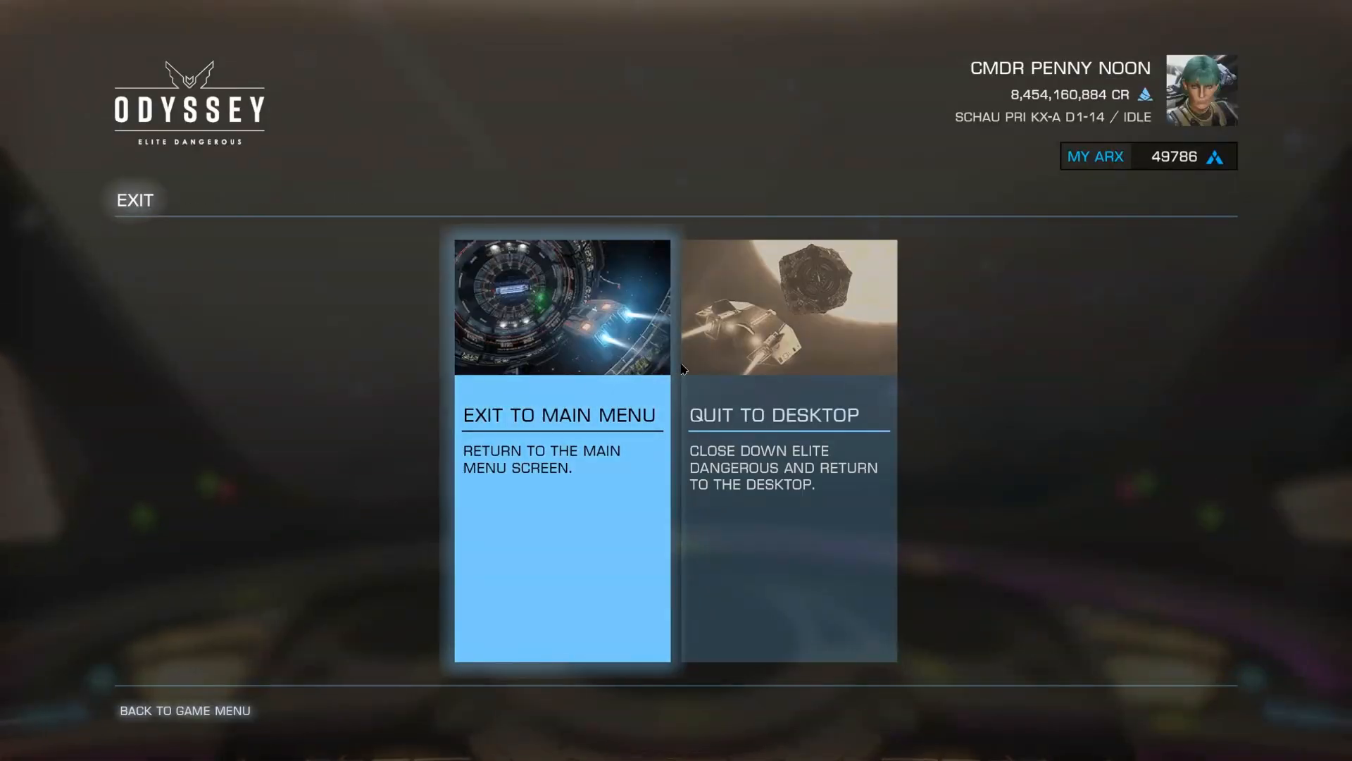
key("Return")
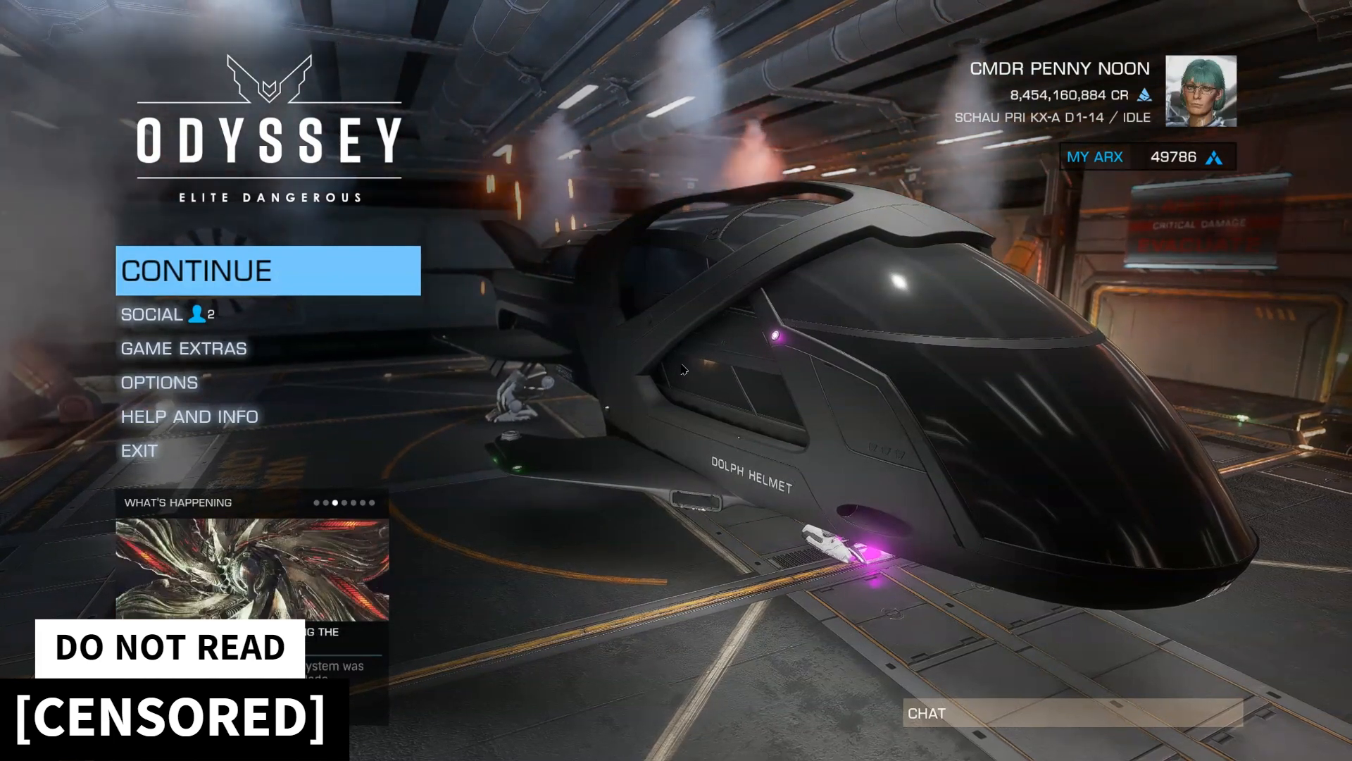
Open the game's Options and its Controls section.
key("Up")
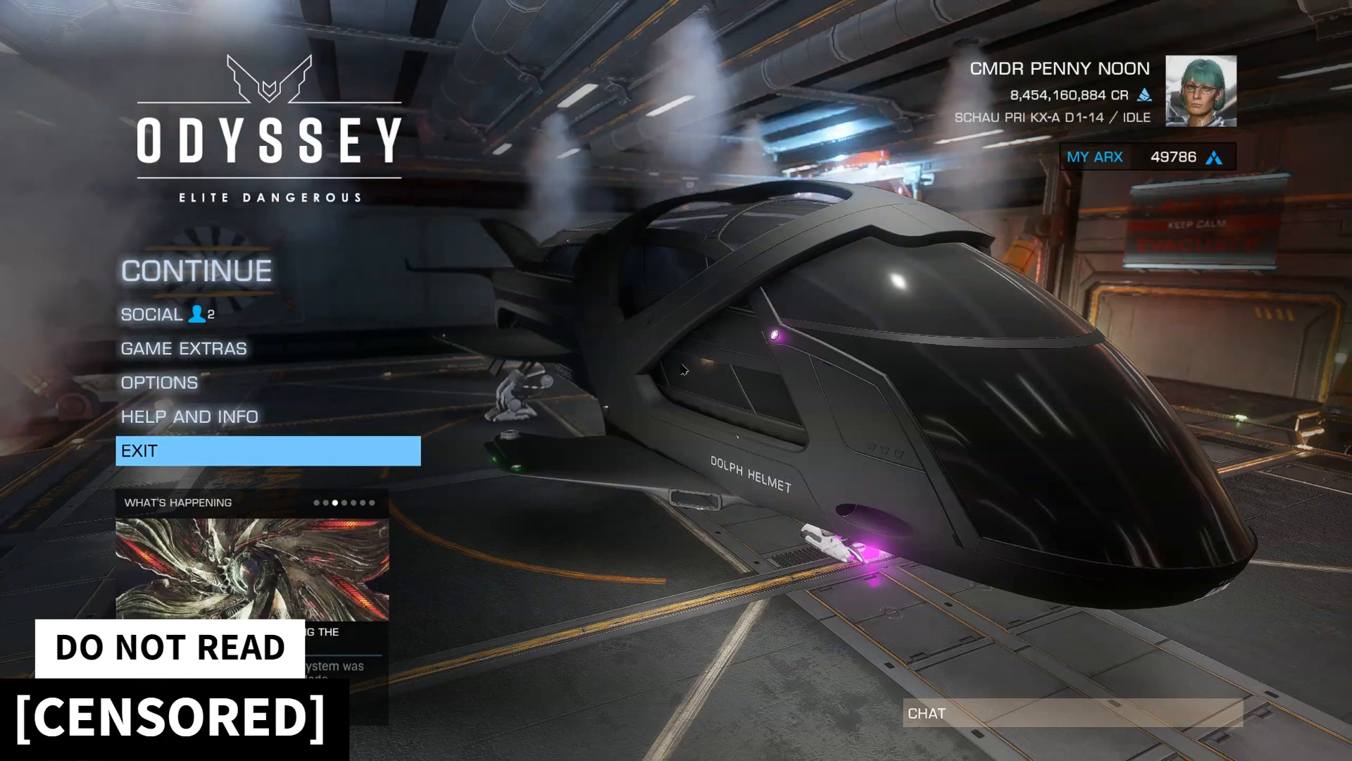
key("Up")
key("Up")
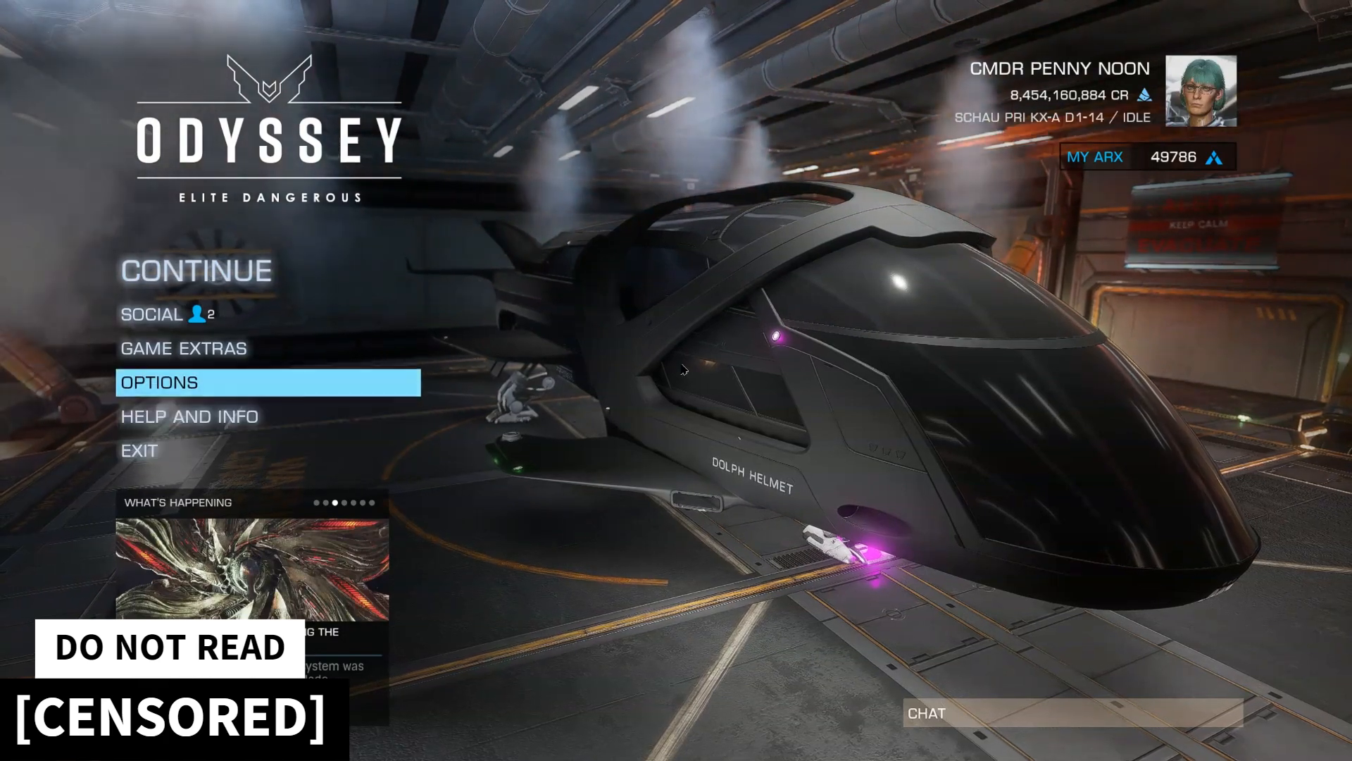
key("Return")
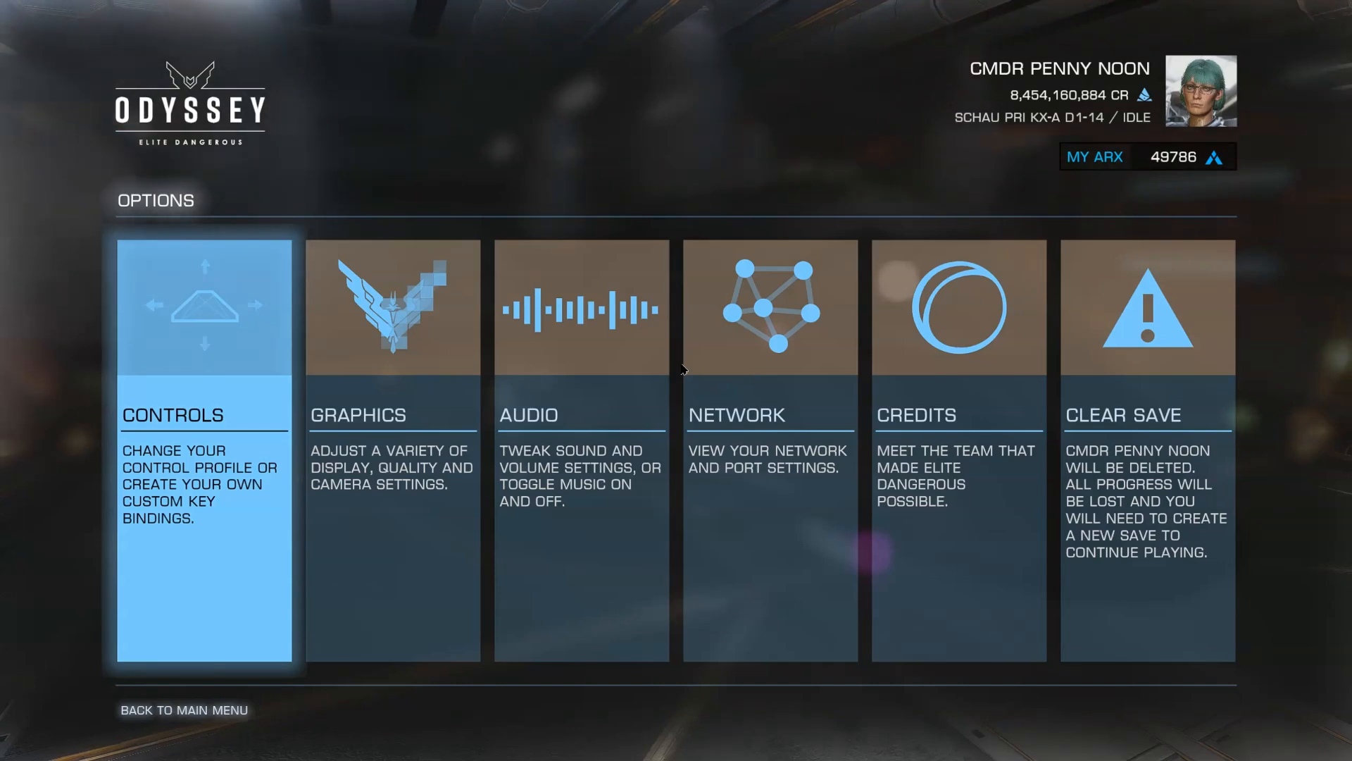
key("Return")
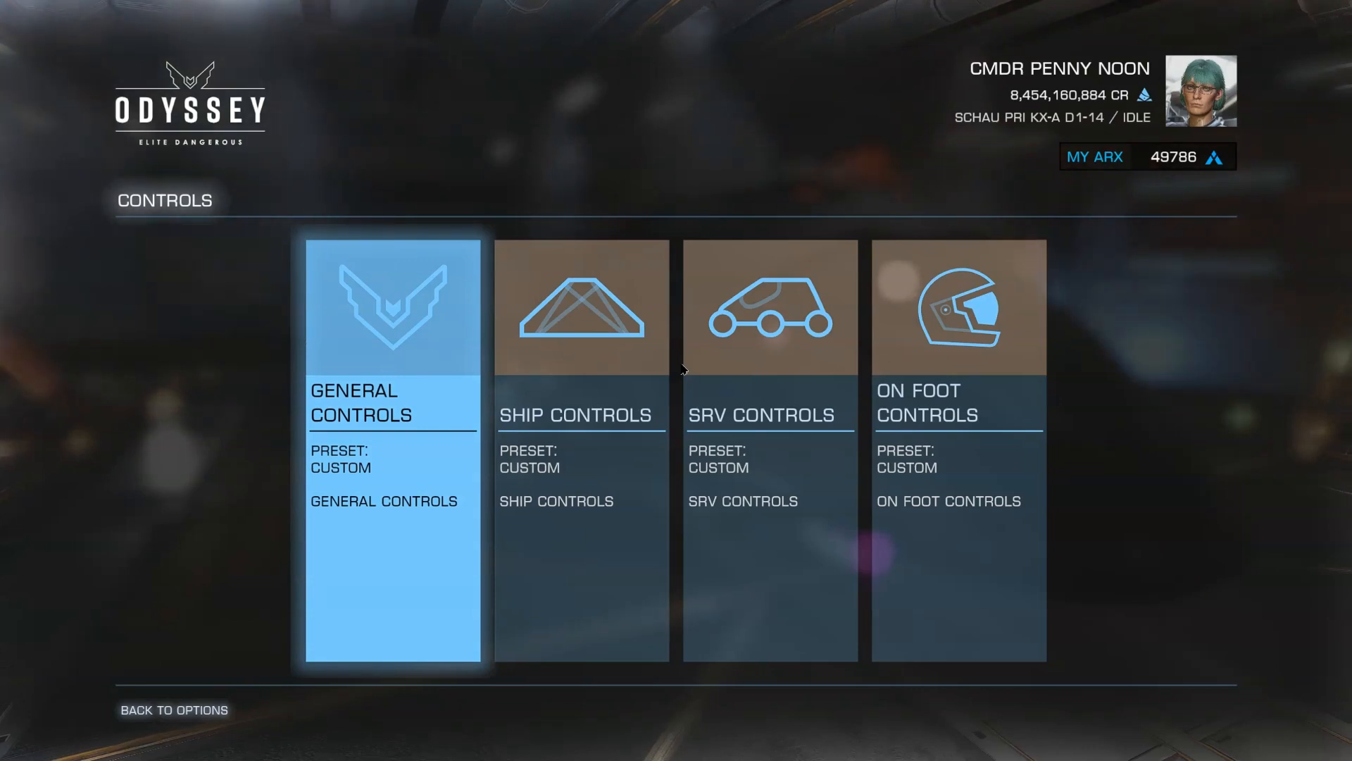
key("alt+Tab")
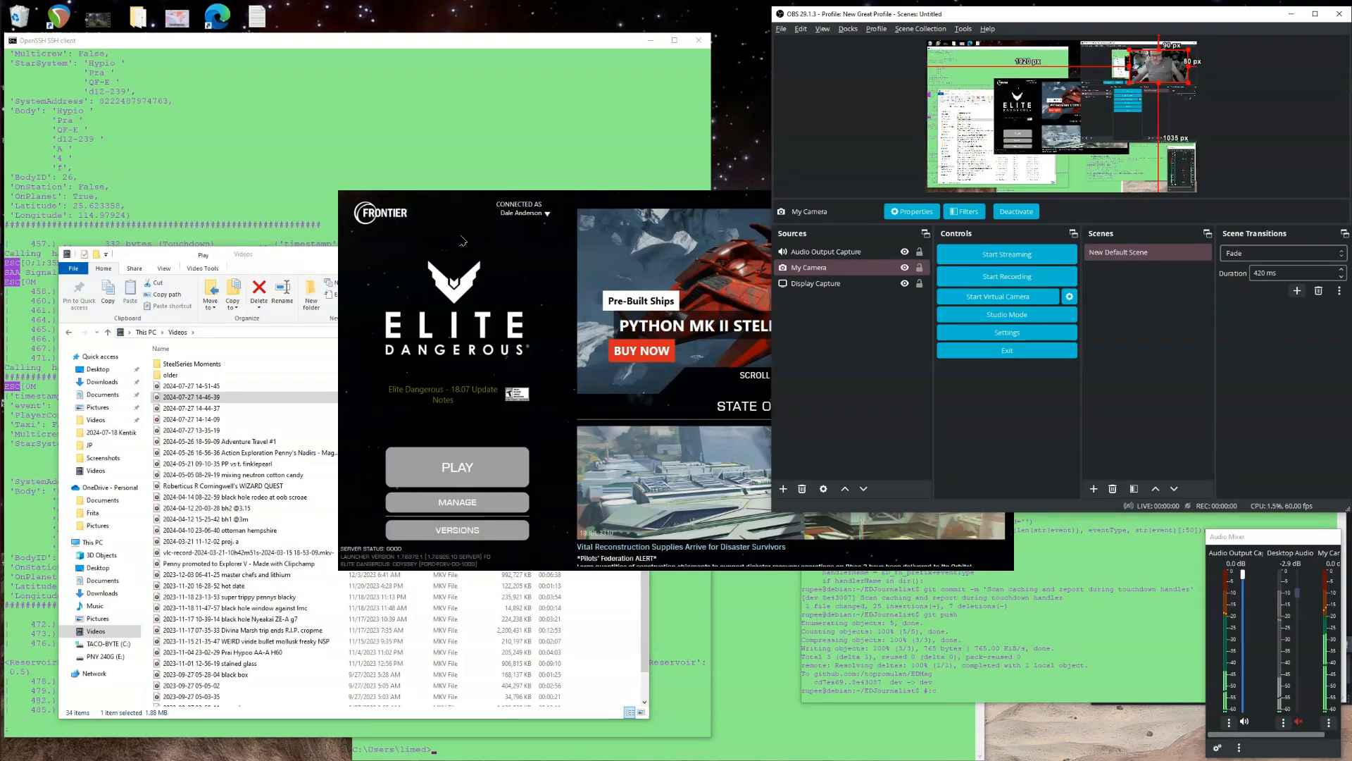
left_click(317, 251)
left_click(591, 204)
left_click(998, 201)
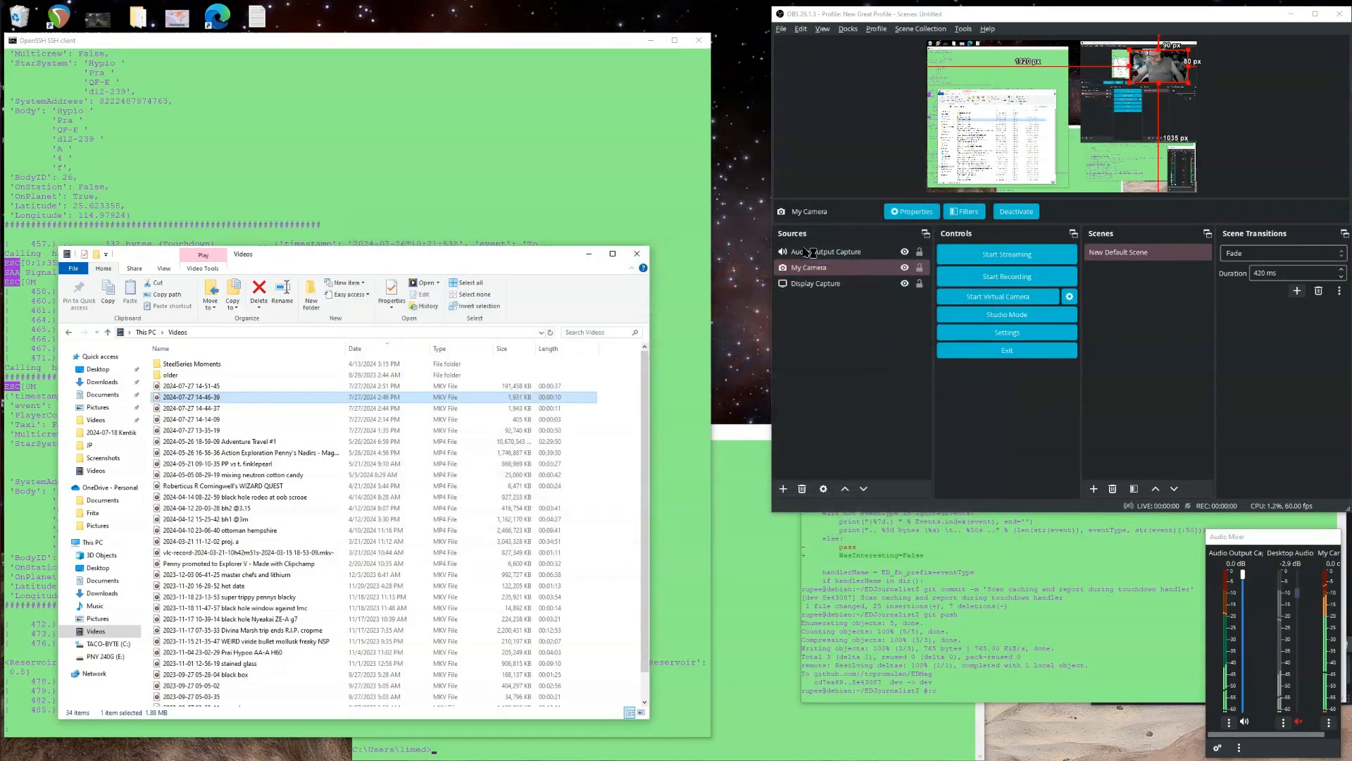
left_click(238, 389)
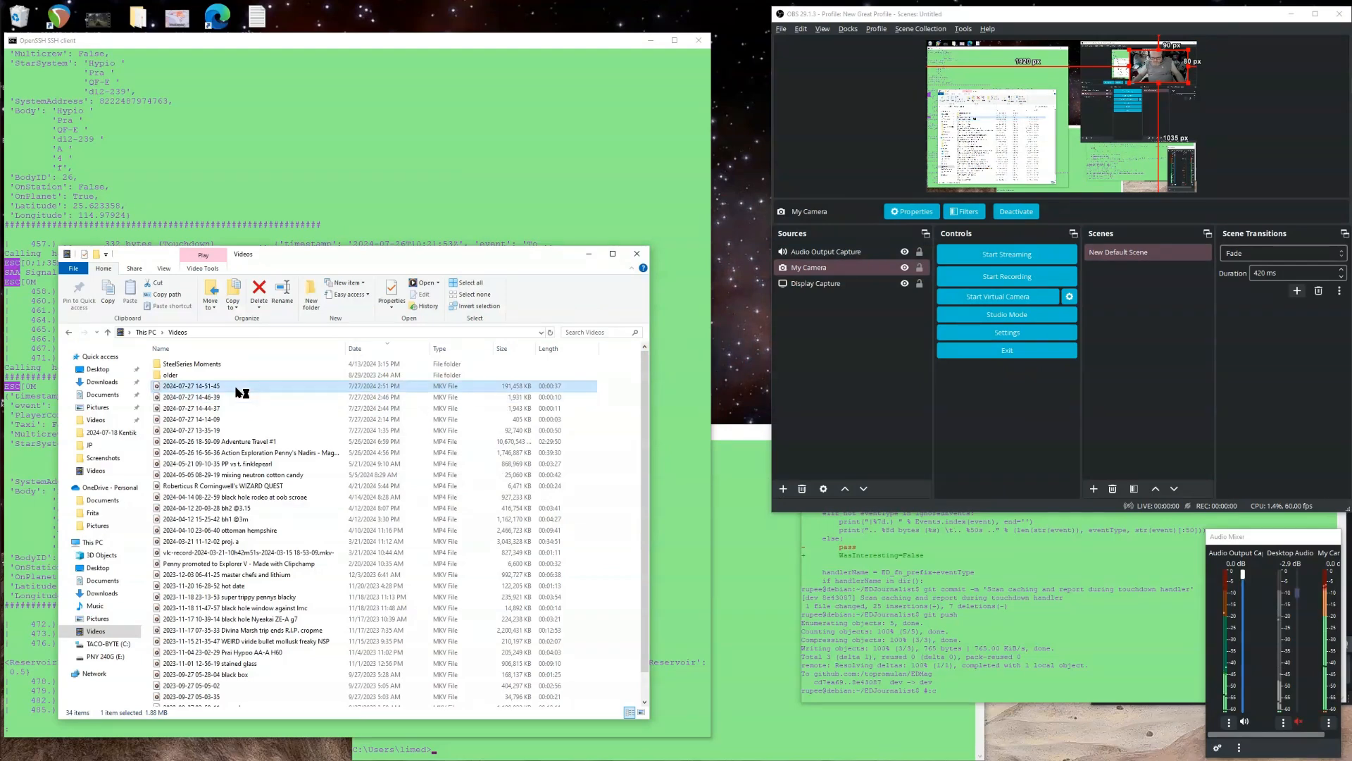
double_click(197, 389)
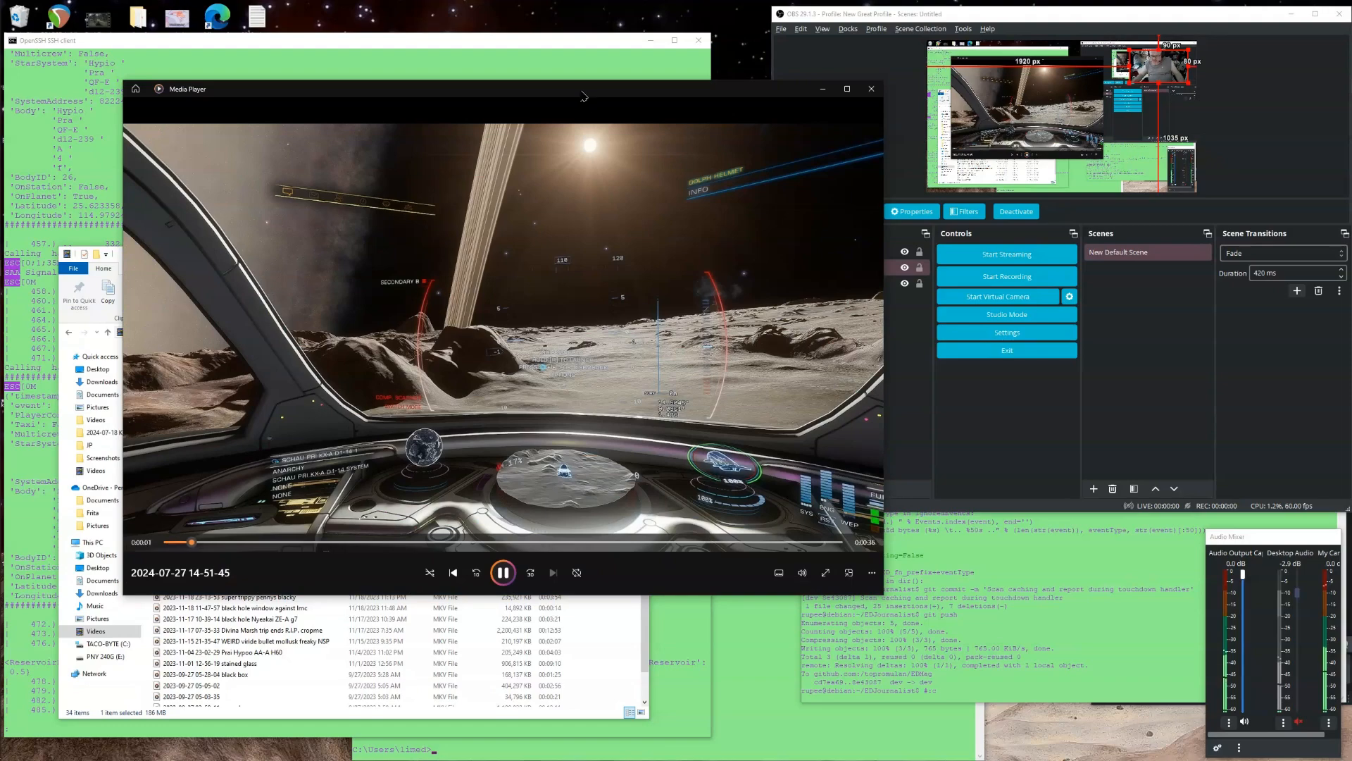
Move the video player window, play the recording full screen and close the player.
left_click_drag(583, 96, 734, 107)
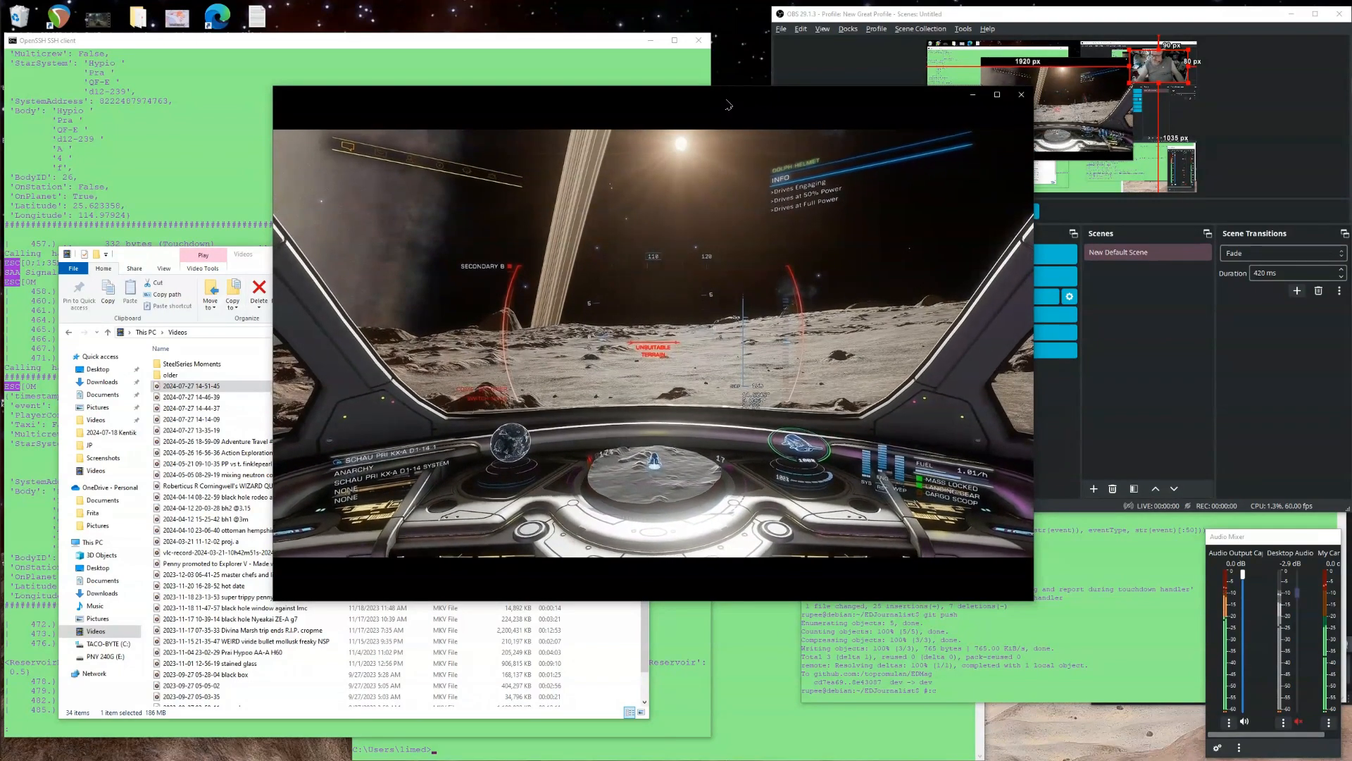
double_click(728, 105)
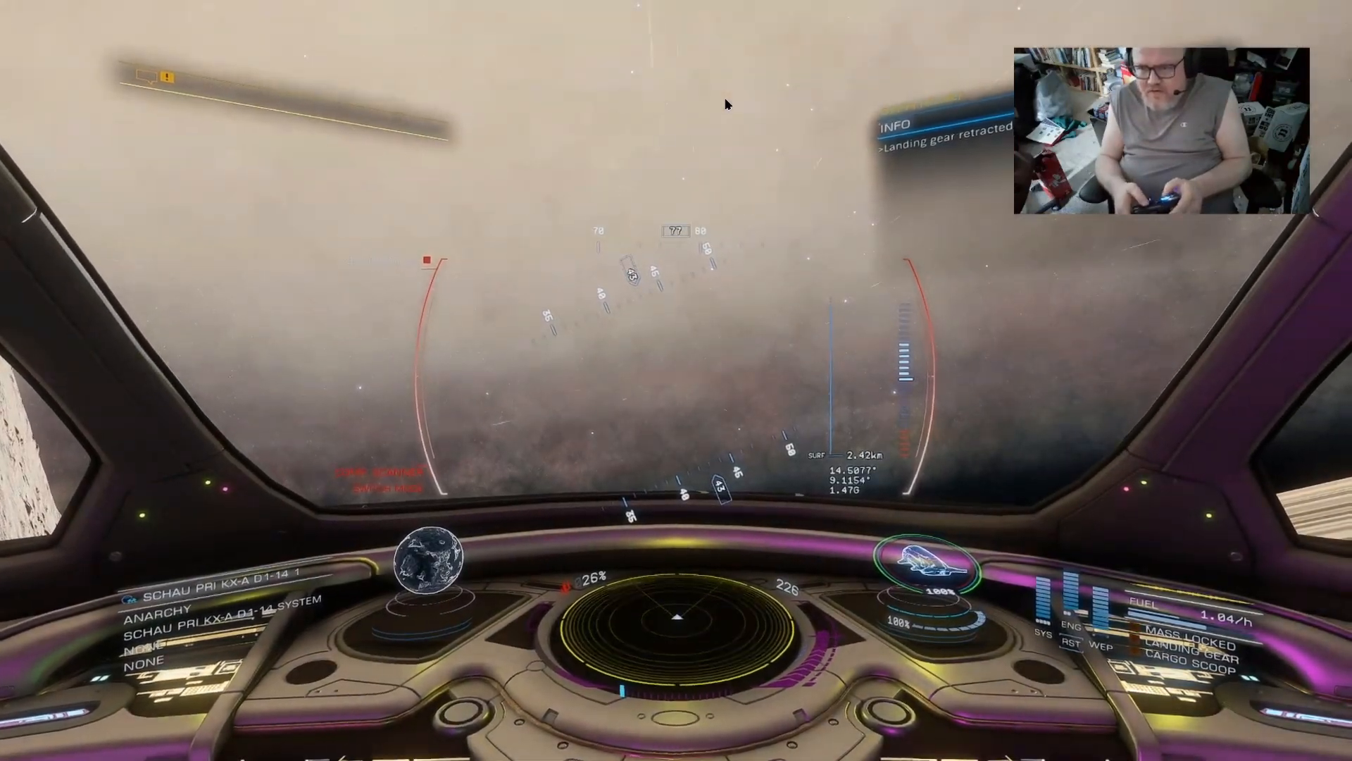
key("Escape")
key("Up")
key("Return")
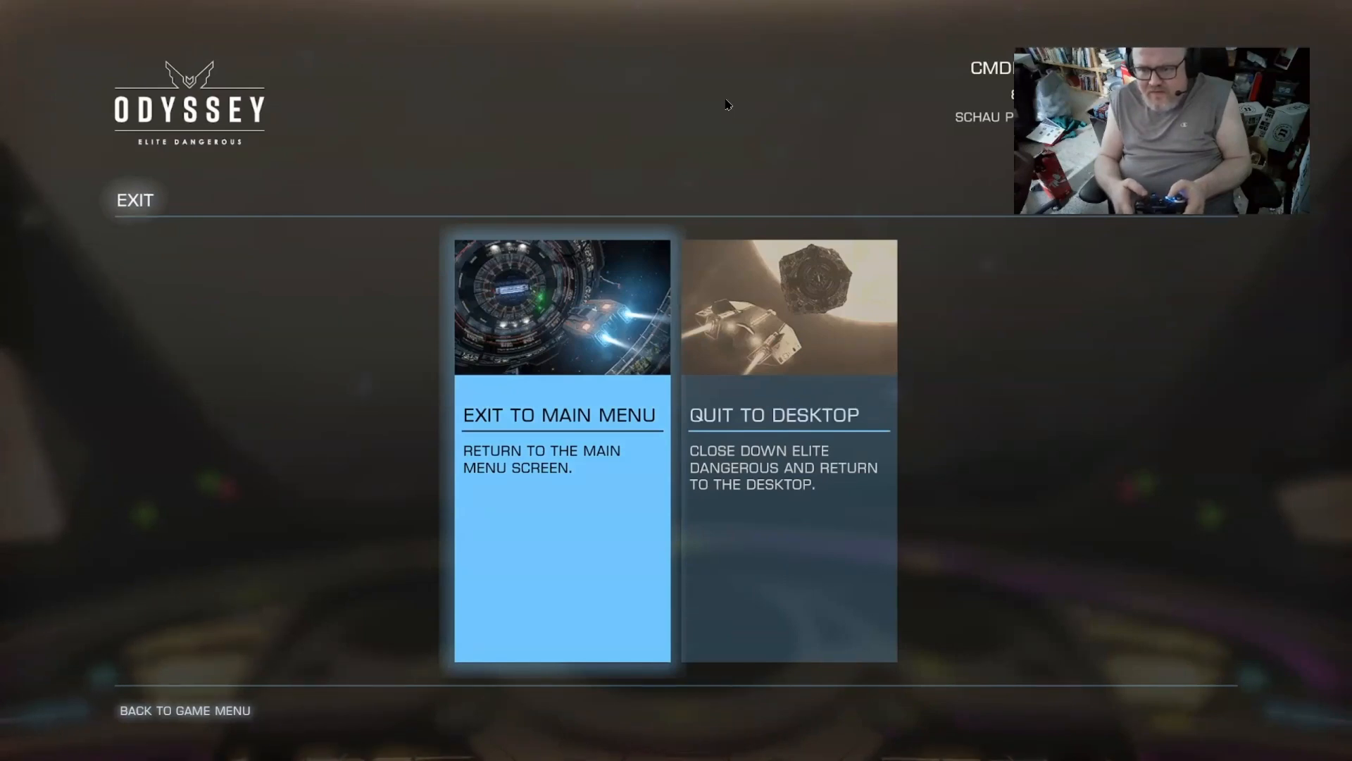
key("Return")
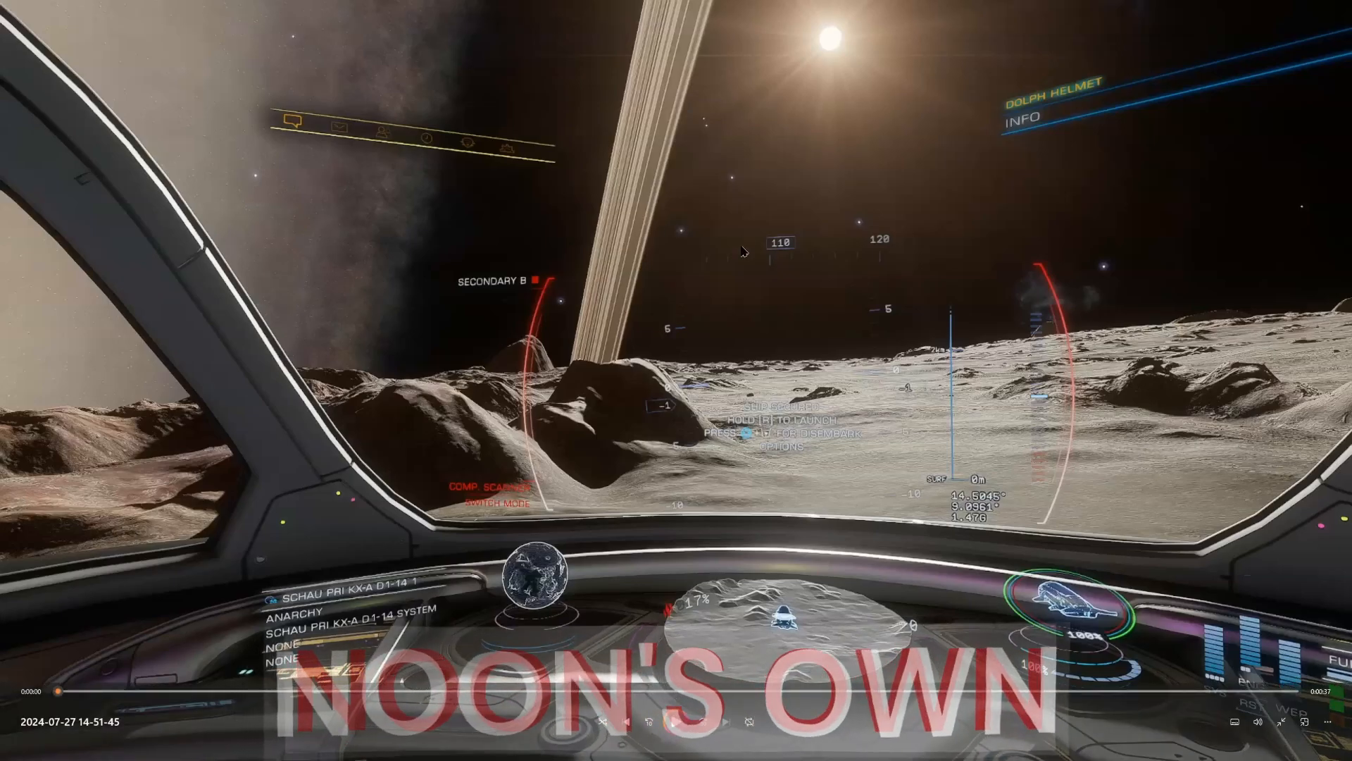
key("alt+F4")
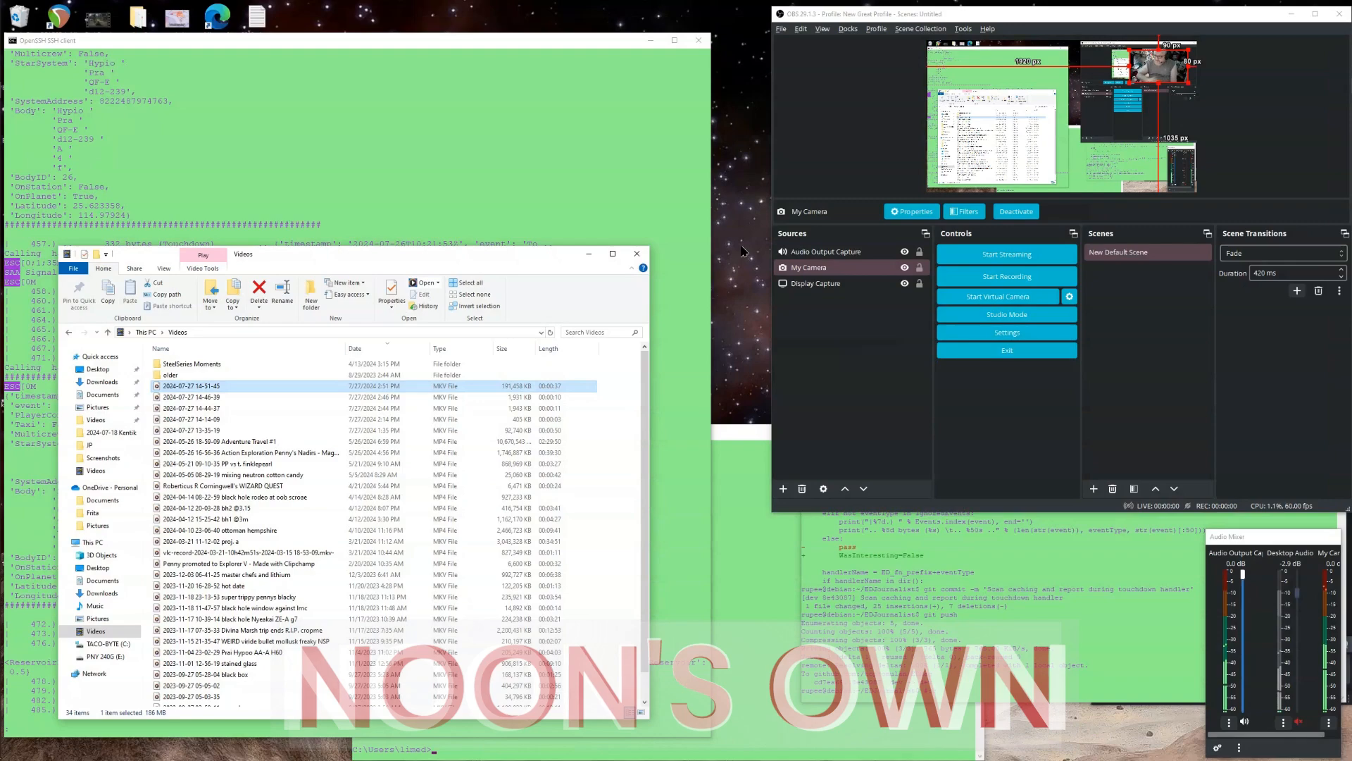